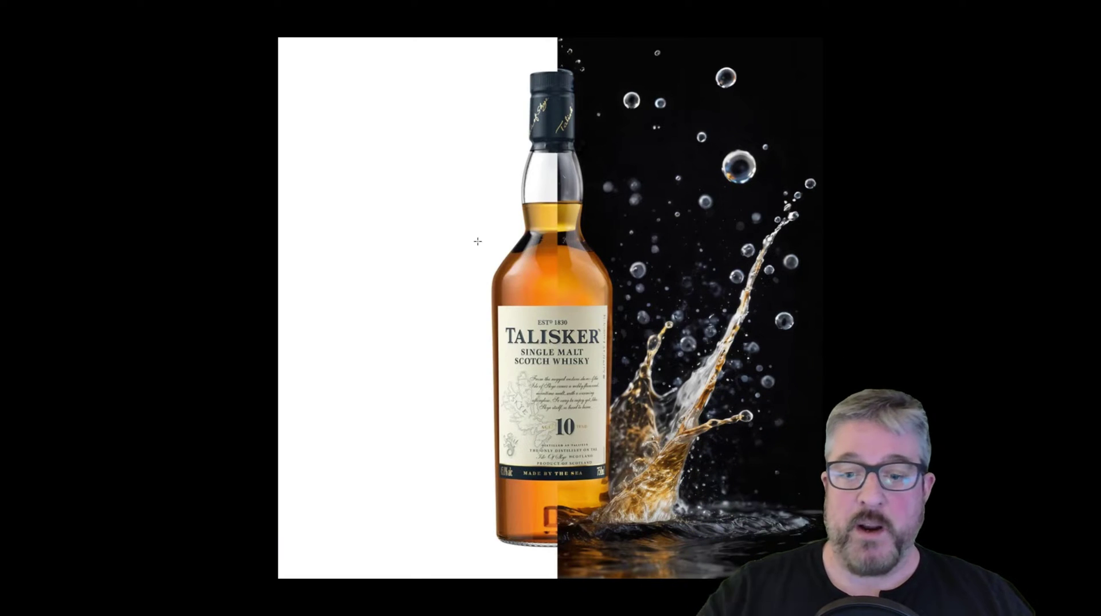
# Step: Move the Coca-Cola reference photo window off the page and minimize the Whiskey Video.jpg window
pyautogui.moveTo(464, 167); pyautogui.dragTo(274, 148)
pyautogui.moveTo(339, 188); pyautogui.dragTo(164, 205)
pyautogui.scroll(5, 542, 212)
pyautogui.scroll(-5, 232, 207)
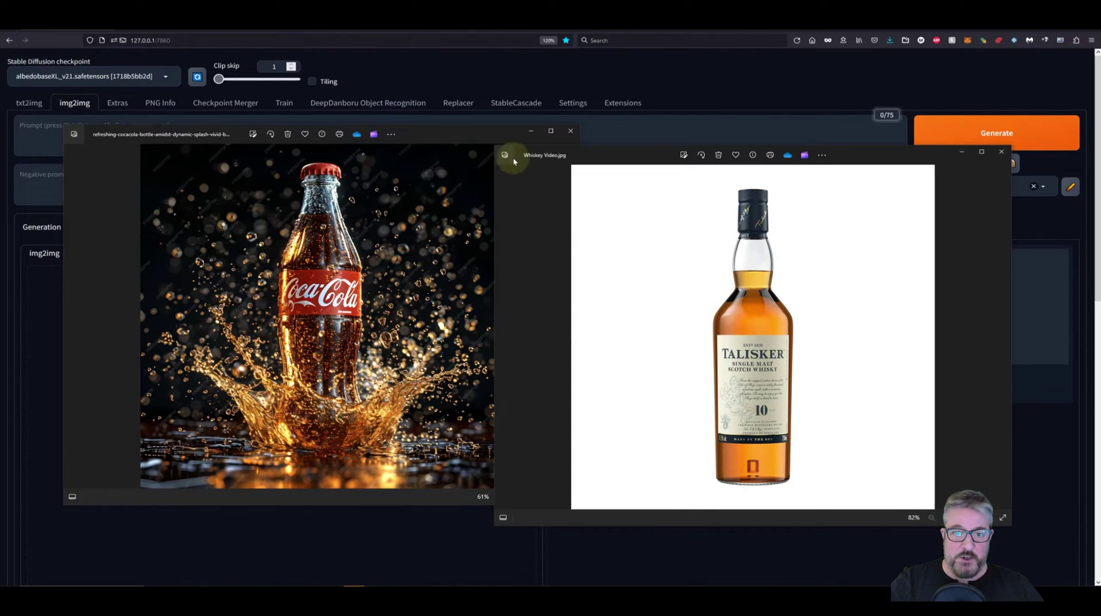
pyautogui.moveTo(462, 126); pyautogui.dragTo(1100, 123)
pyautogui.click(962, 151)
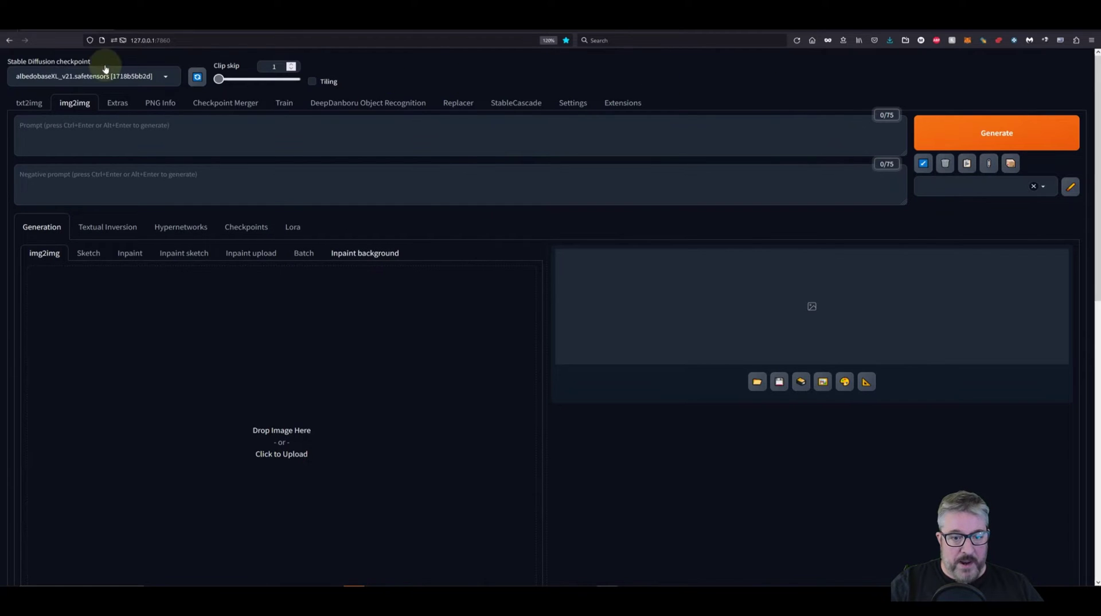
# Step: Switch to Inpaint background and load the Talisker bottle photo as the base image
pyautogui.click(369, 250)
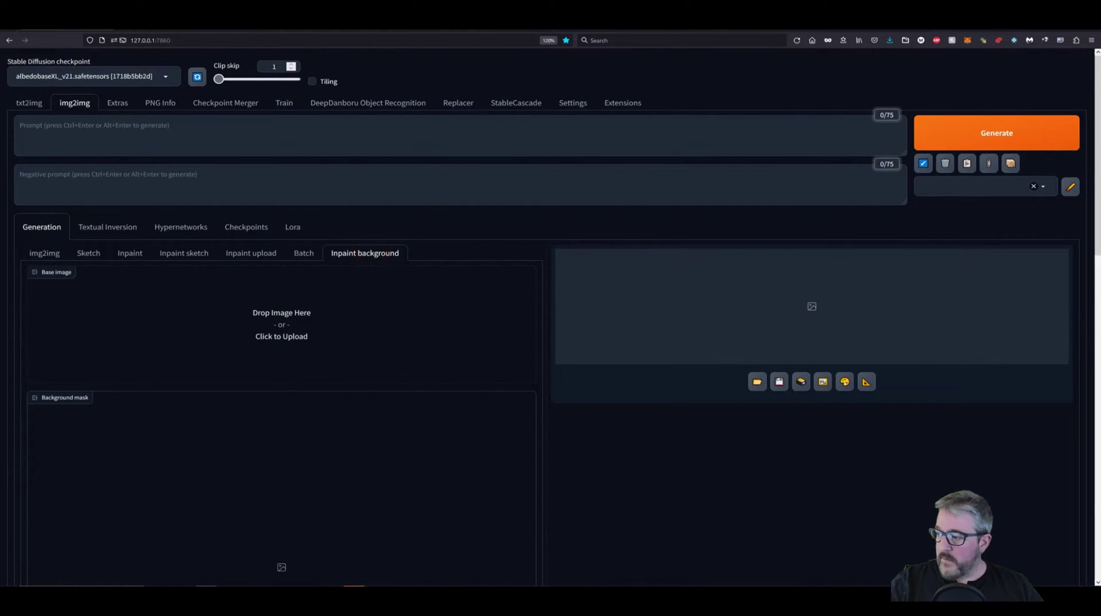
pyautogui.moveTo(570, 304); pyautogui.dragTo(290, 324)
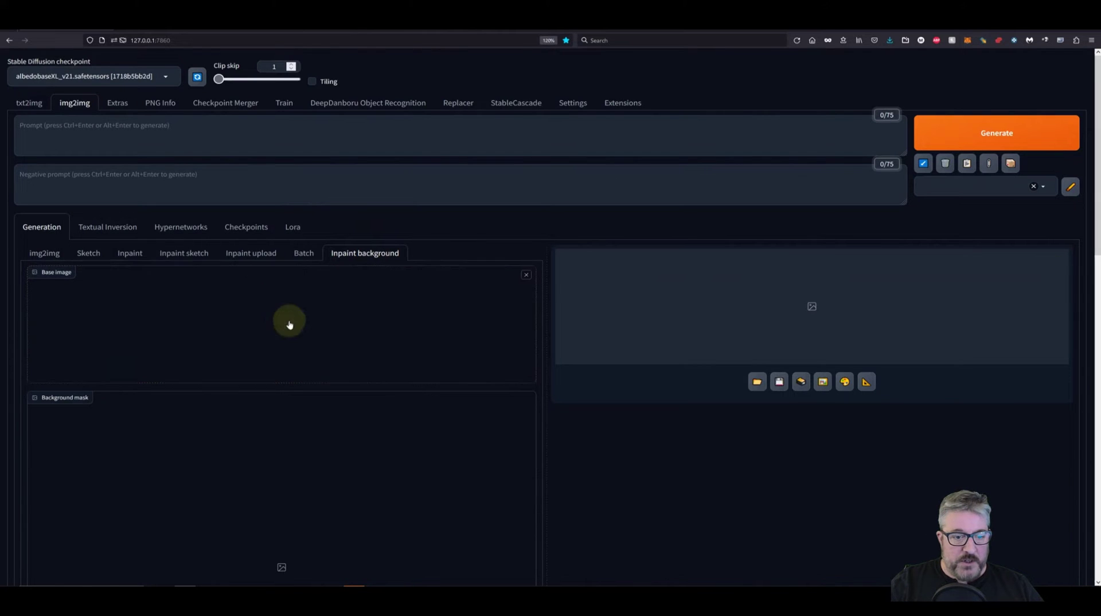
pyautogui.scroll(-3, 289, 324)
pyautogui.scroll(3, 290, 324)
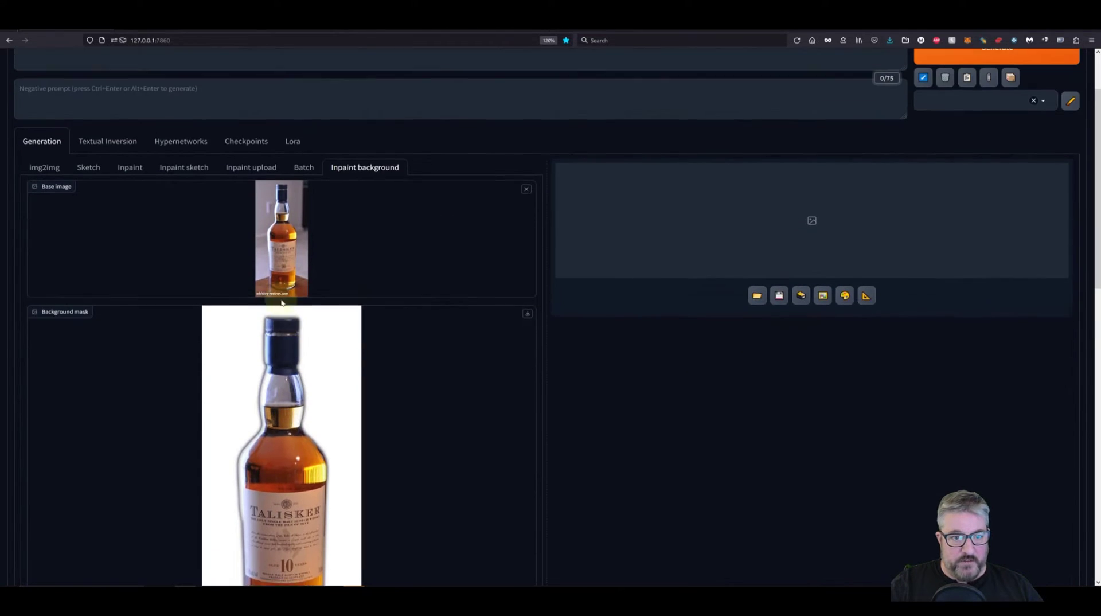
# Step: Enter the prompt "bottle splashing background" and generate an image
pyautogui.click(184, 53)
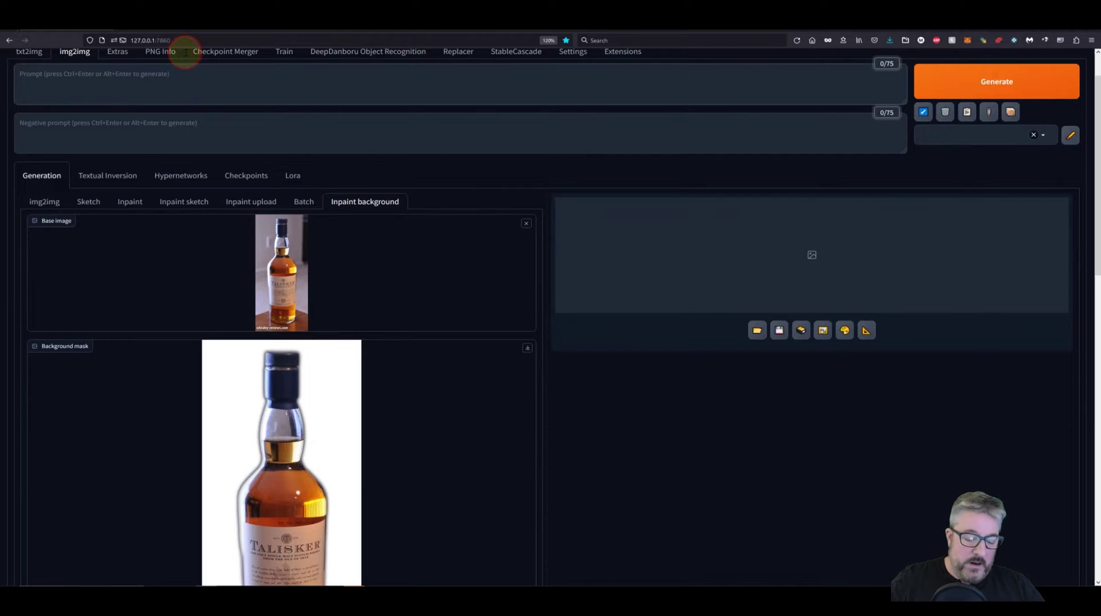
pyautogui.write('bpott')
pyautogui.press('BackSpace')
pyautogui.write('ottle splashing background')
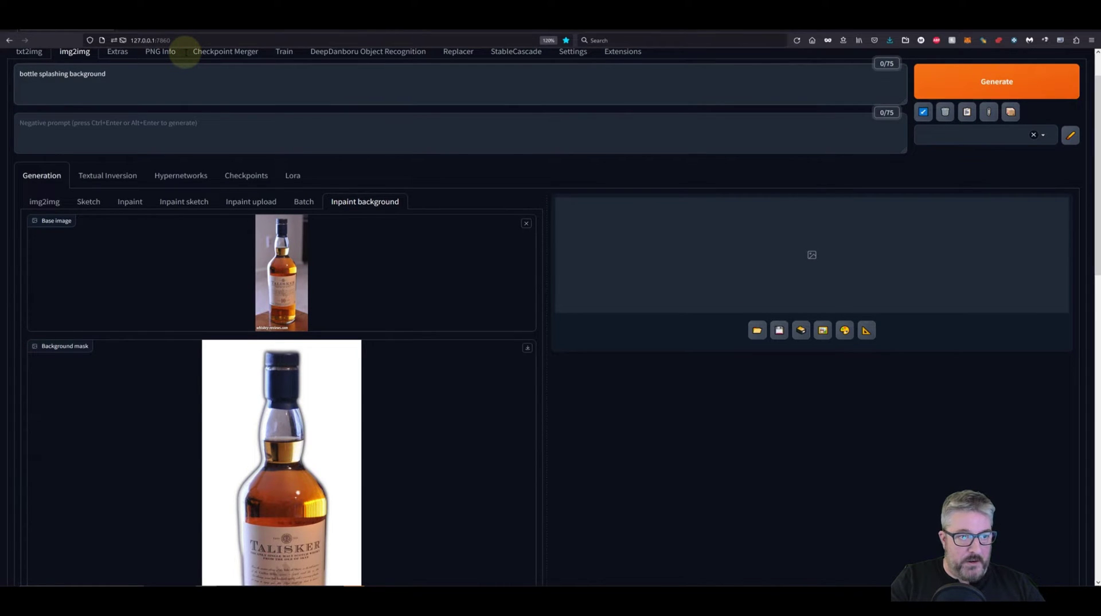
pyautogui.click(968, 77)
# Step: Match the output size to the bottle photo at 429 × 1000 and generate the background again
pyautogui.scroll(-4, 939, 104)
pyautogui.scroll(-5, 939, 104)
pyautogui.click(414, 486)
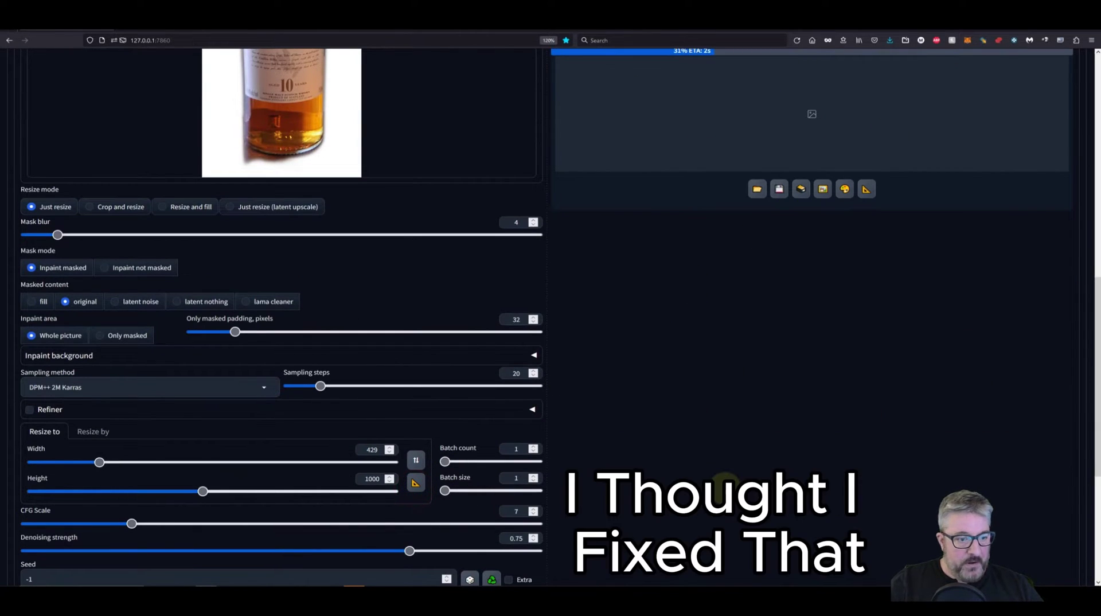
pyautogui.scroll(10, 921, 226)
pyautogui.click(995, 129)
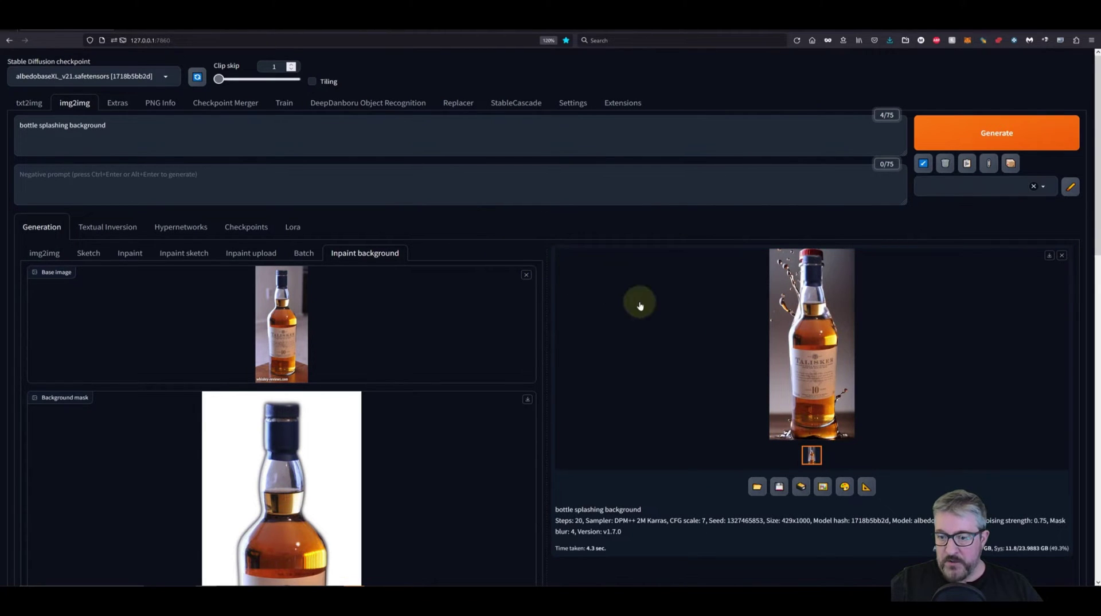
# Step: Examine the generated bottle image at full size and check it against the base image and background mask
pyautogui.click(814, 373)
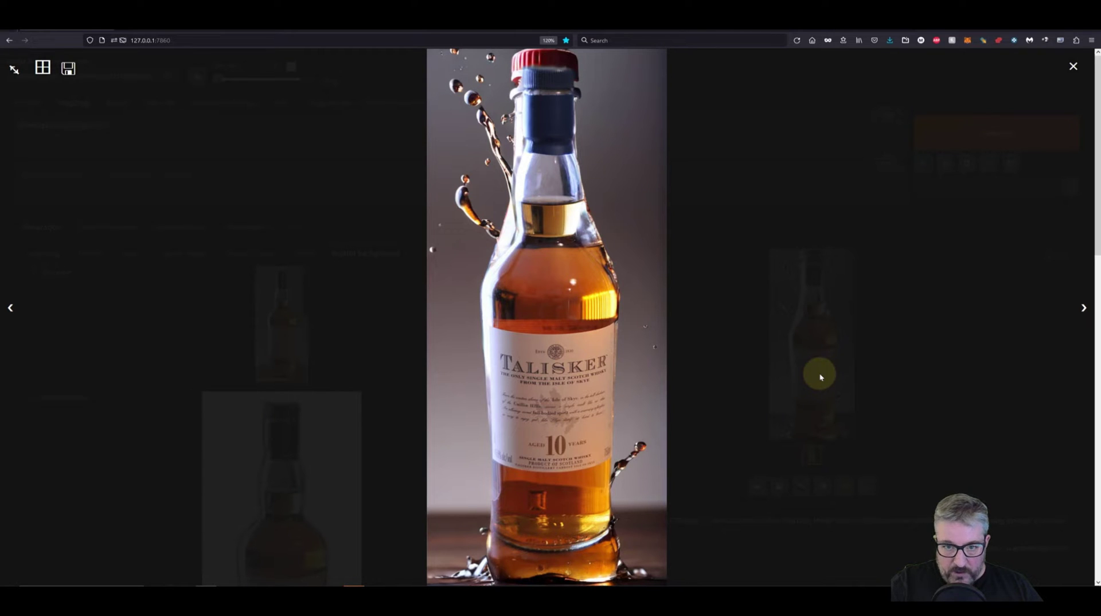
pyautogui.click(729, 578)
pyautogui.click(815, 333)
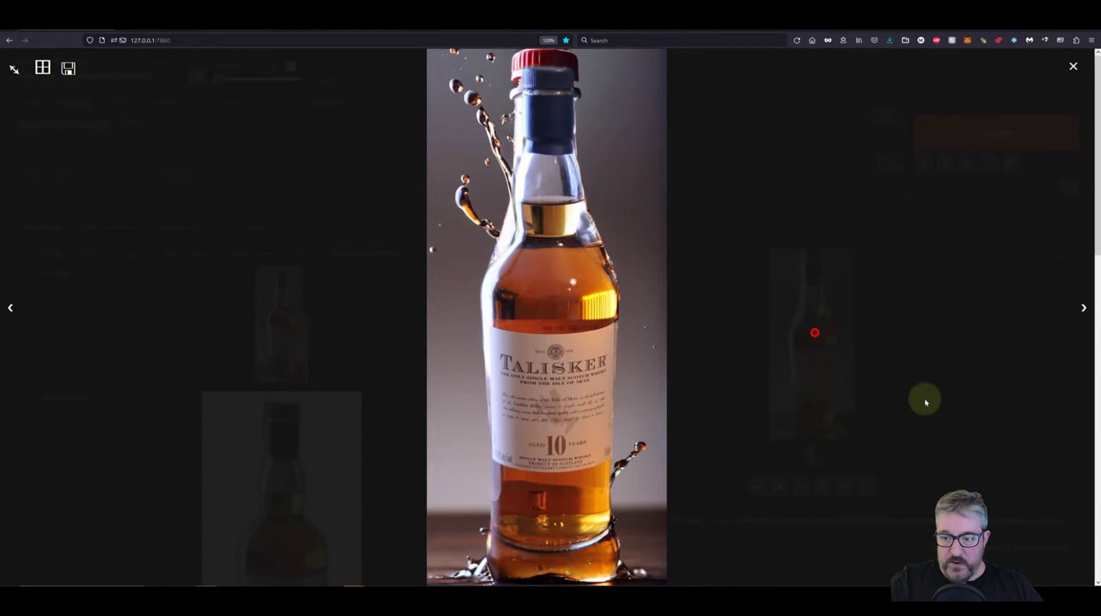
pyautogui.click(956, 420)
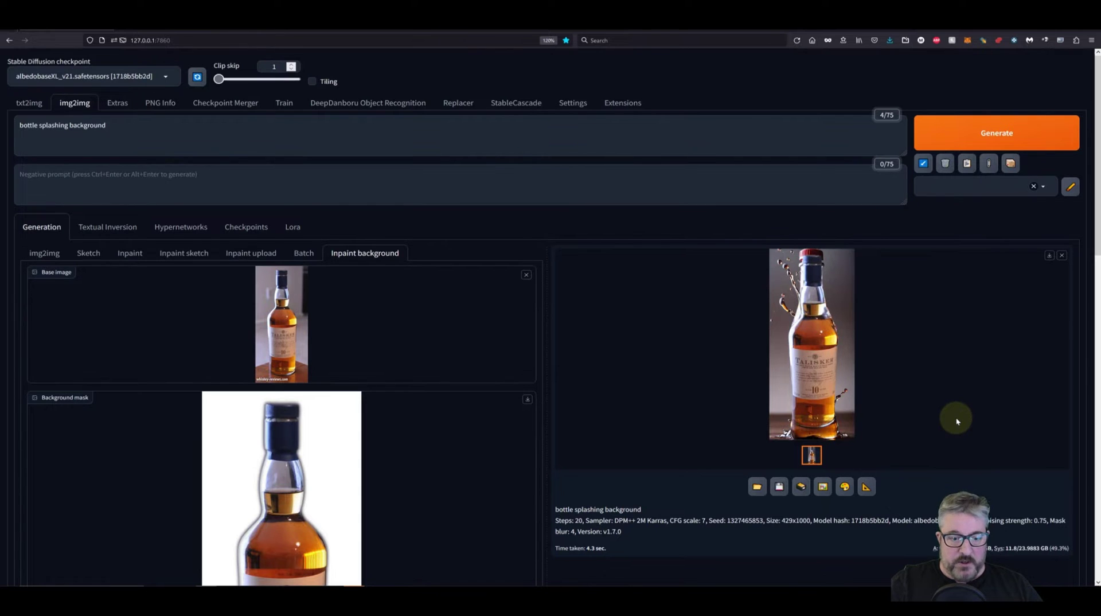
pyautogui.scroll(-3, 957, 420)
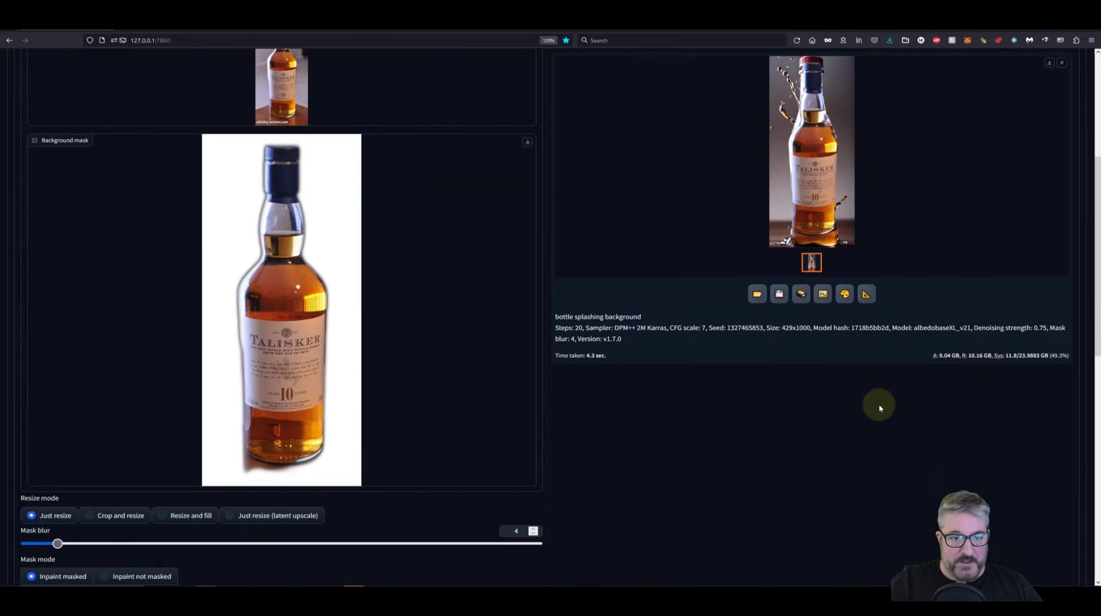
pyautogui.scroll(4, 416, 326)
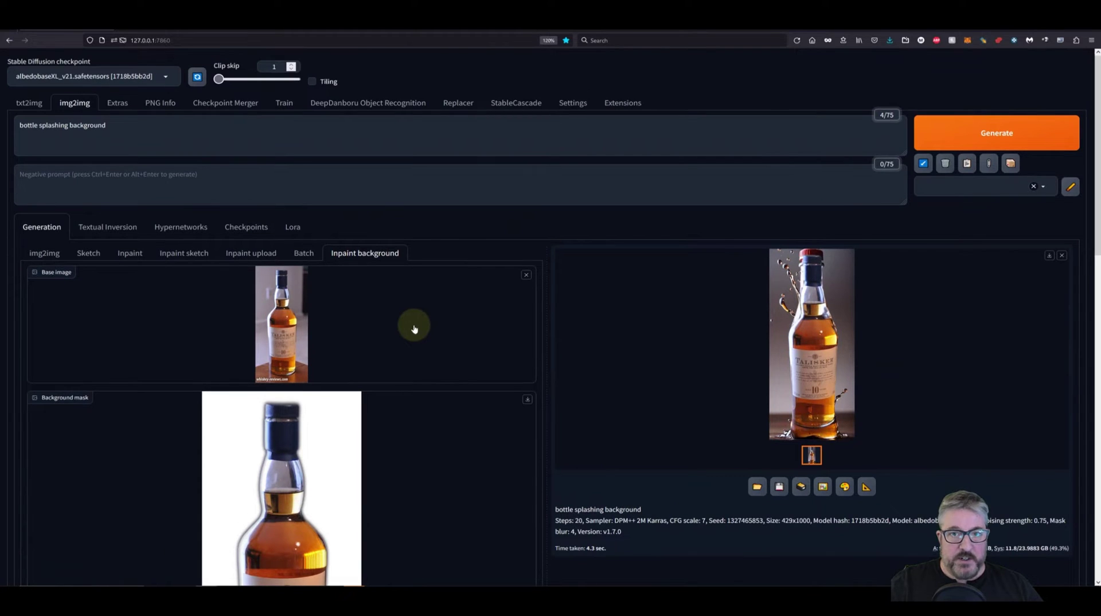
pyautogui.scroll(-4, 336, 371)
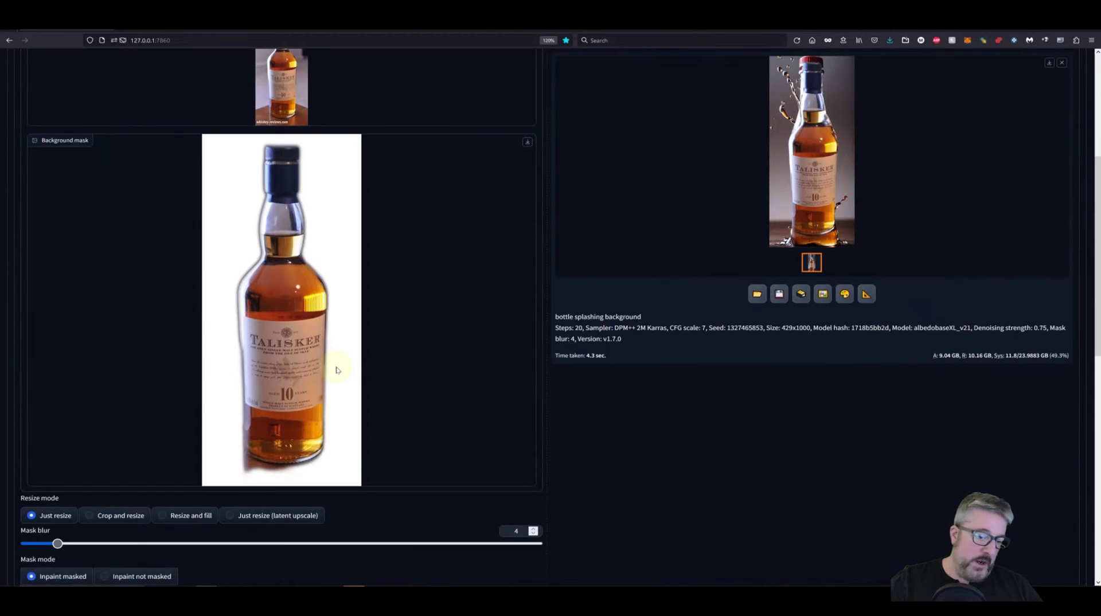
pyautogui.scroll(4, 337, 369)
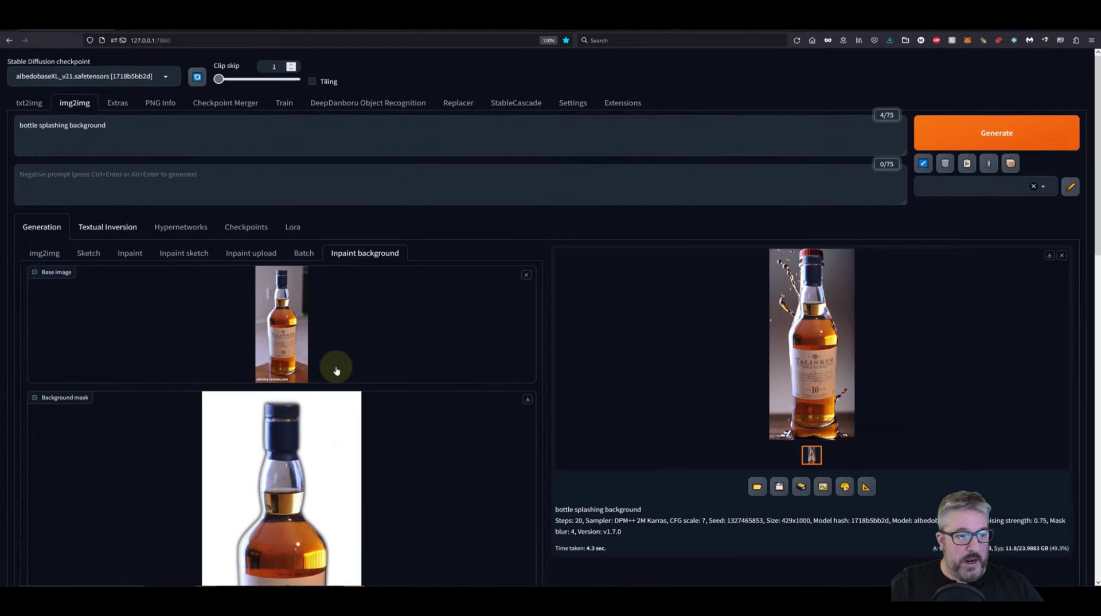
# Step: Load the Coca-Cola splash photo into img2img and derive a prompt from it with CLIP interrogation
pyautogui.click(45, 253)
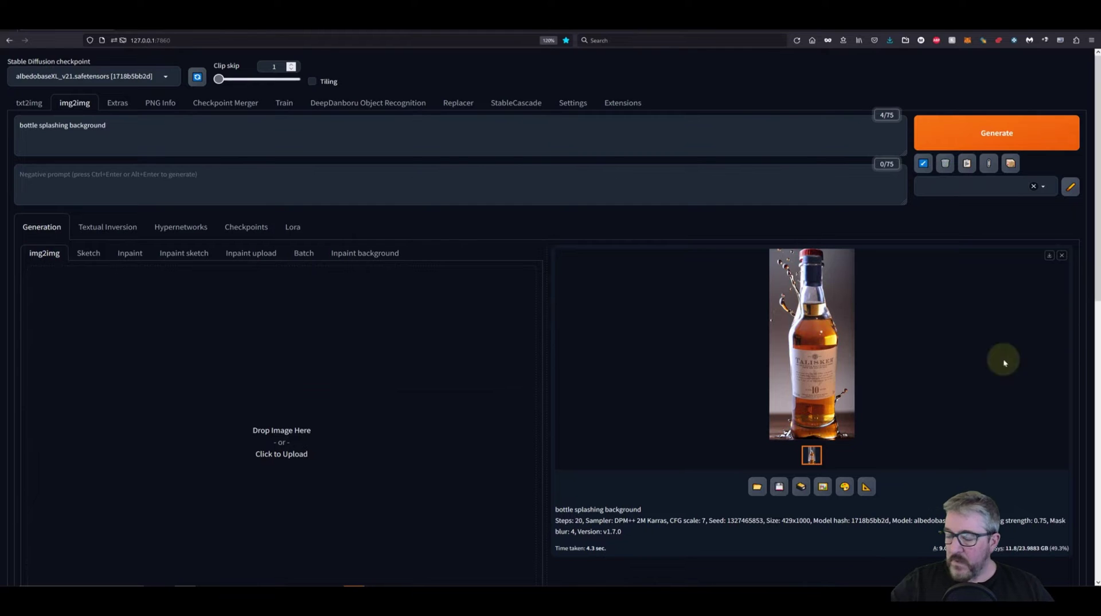
pyautogui.moveTo(1004, 359); pyautogui.dragTo(215, 438)
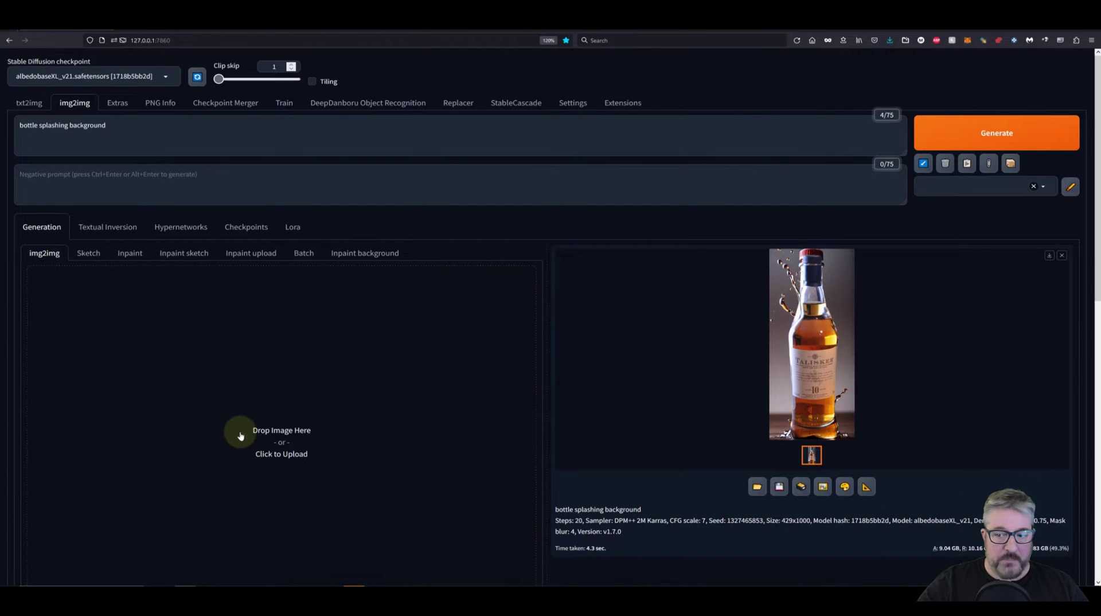
pyautogui.click(1061, 254)
pyautogui.scroll(-3, 1061, 257)
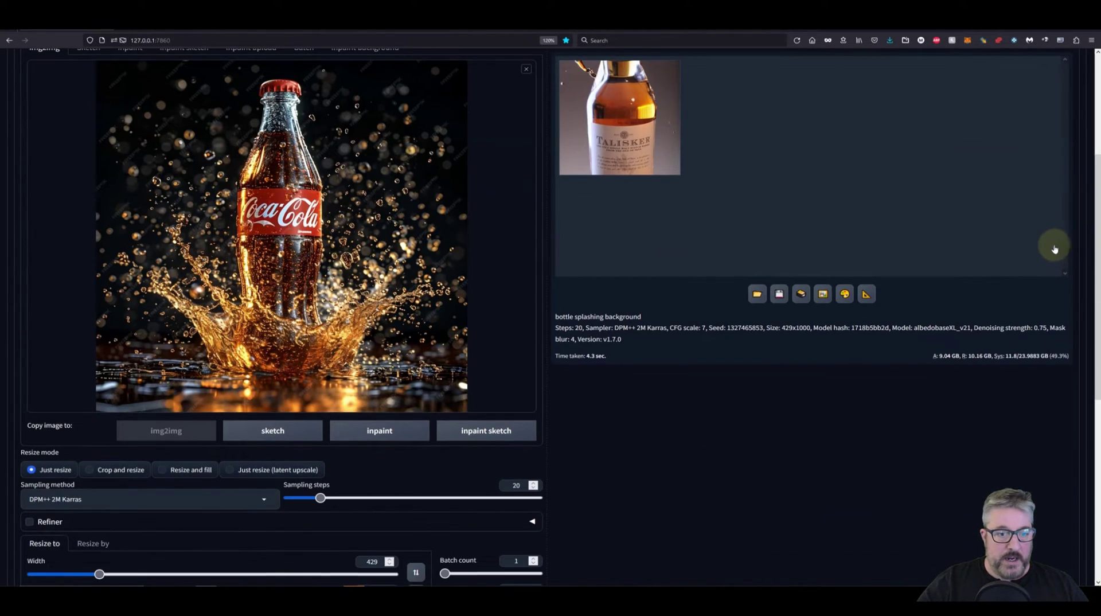
pyautogui.scroll(3, 1060, 257)
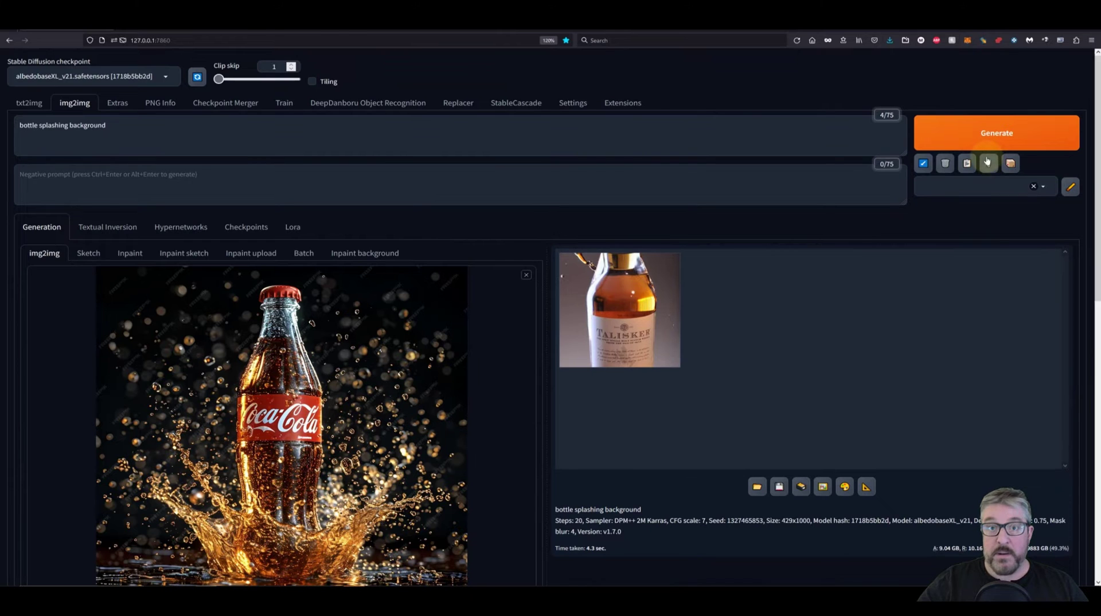
pyautogui.click(988, 163)
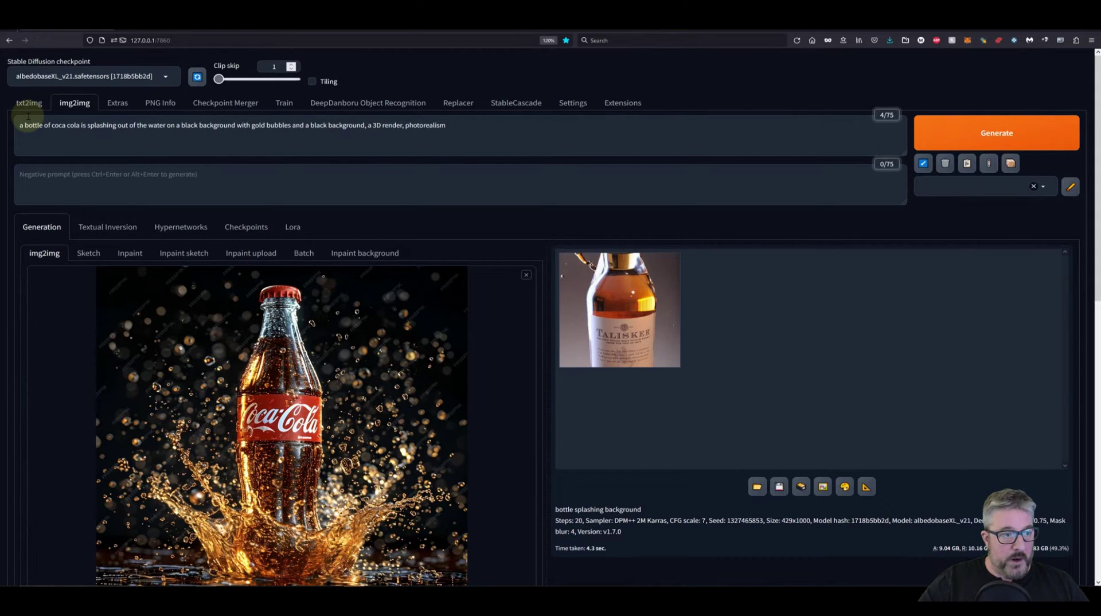
# Step: Replace "coca cola" with "talisker" and "gold" with "fine" in the prompt
pyautogui.moveTo(52, 125); pyautogui.dragTo(80, 126)
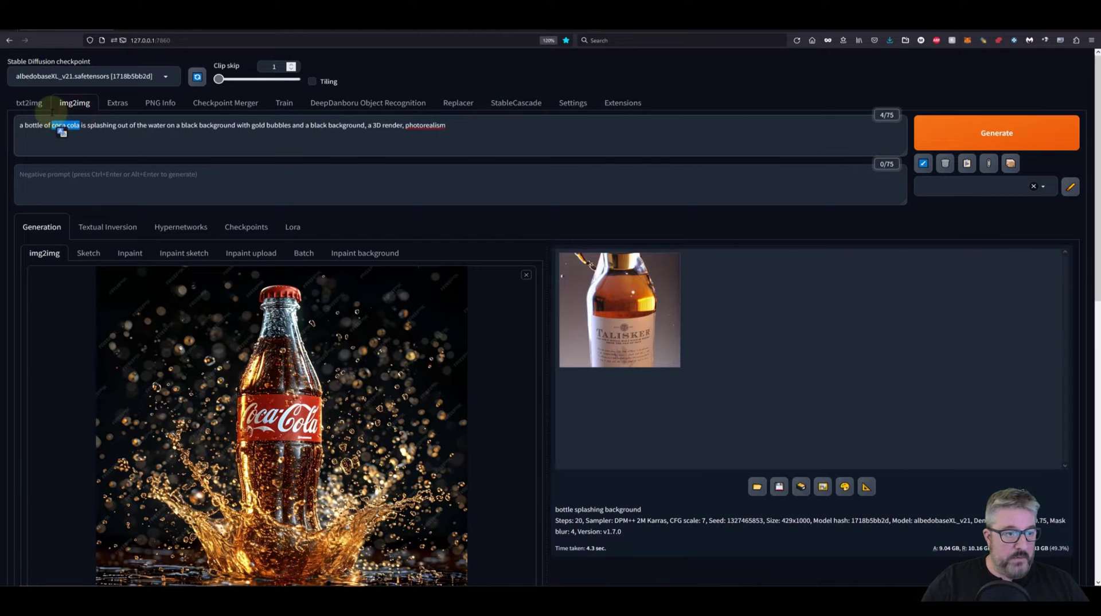
pyautogui.write('talisk')
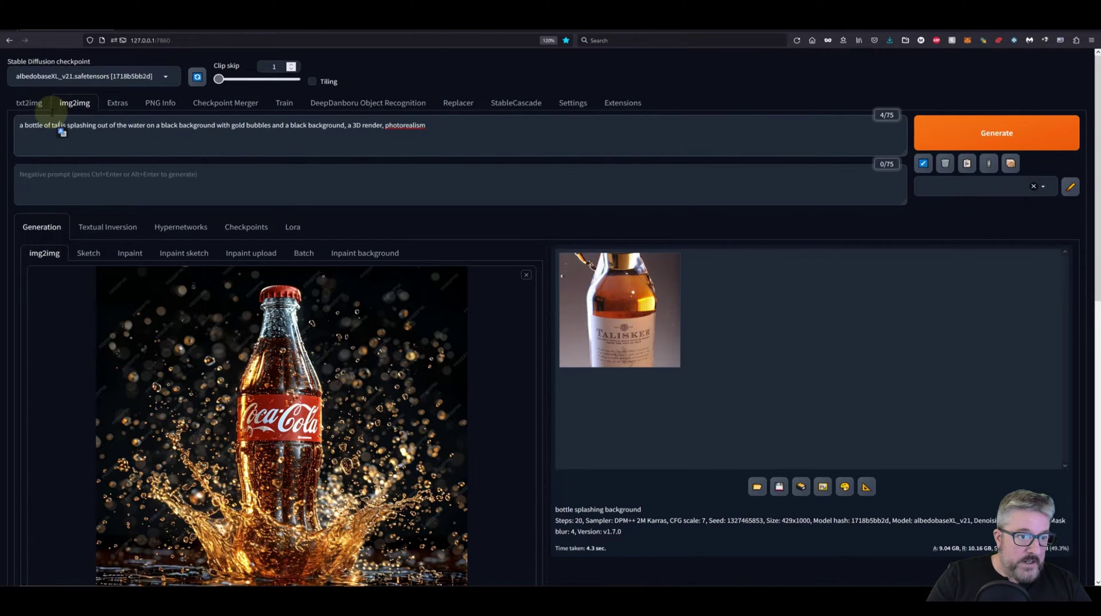
pyautogui.write('er')
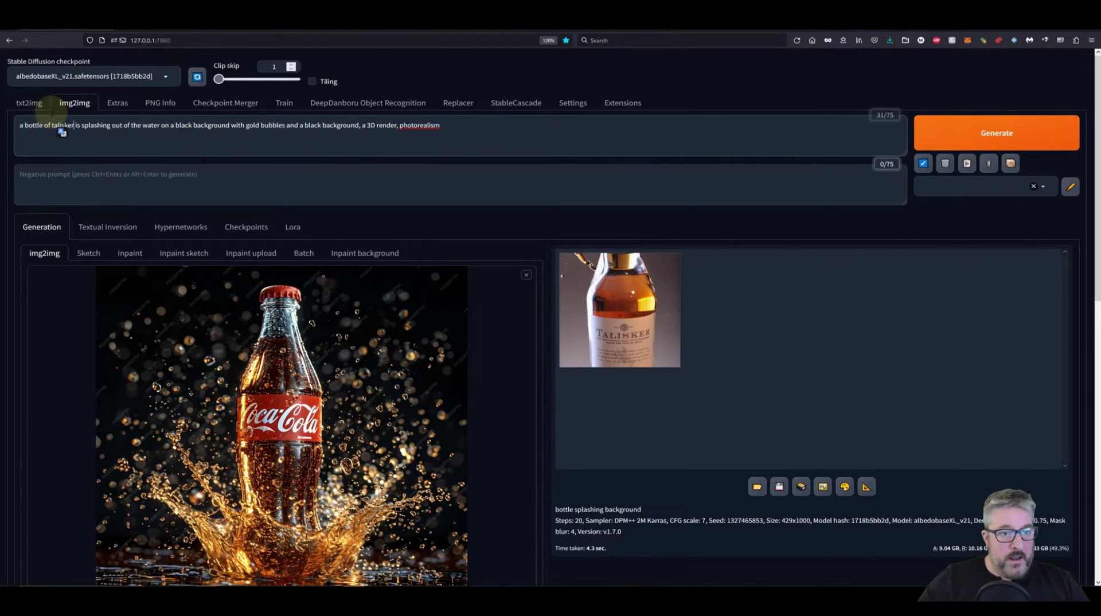
pyautogui.doubleClick(253, 125)
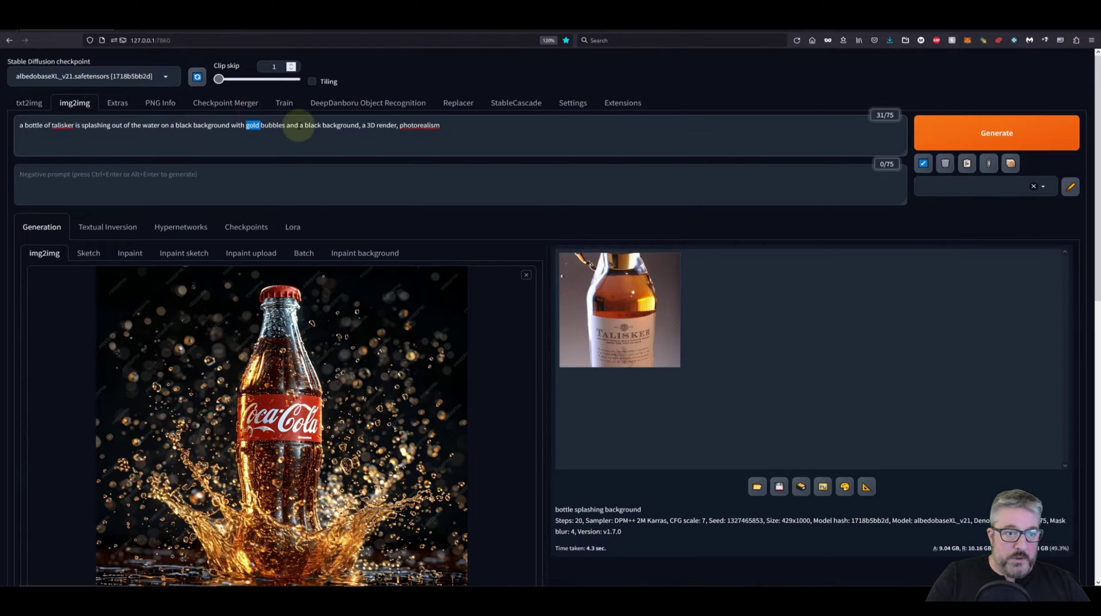
pyautogui.write('fine')
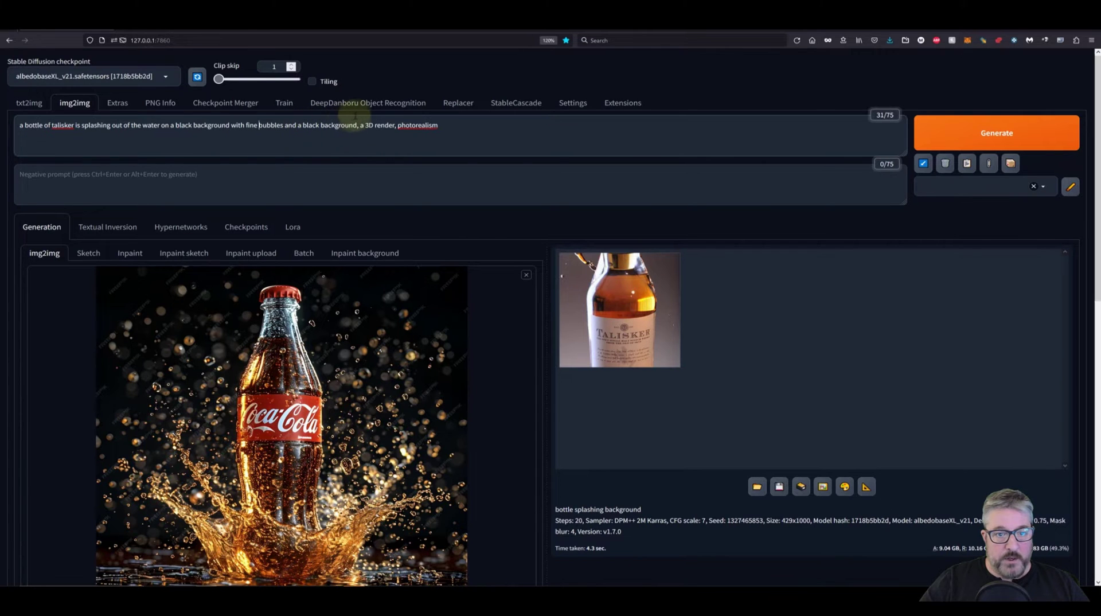
# Step: Delete the phrase "a 3D render" and its surrounding commas from the prompt
pyautogui.moveTo(357, 115); pyautogui.dragTo(400, 114)
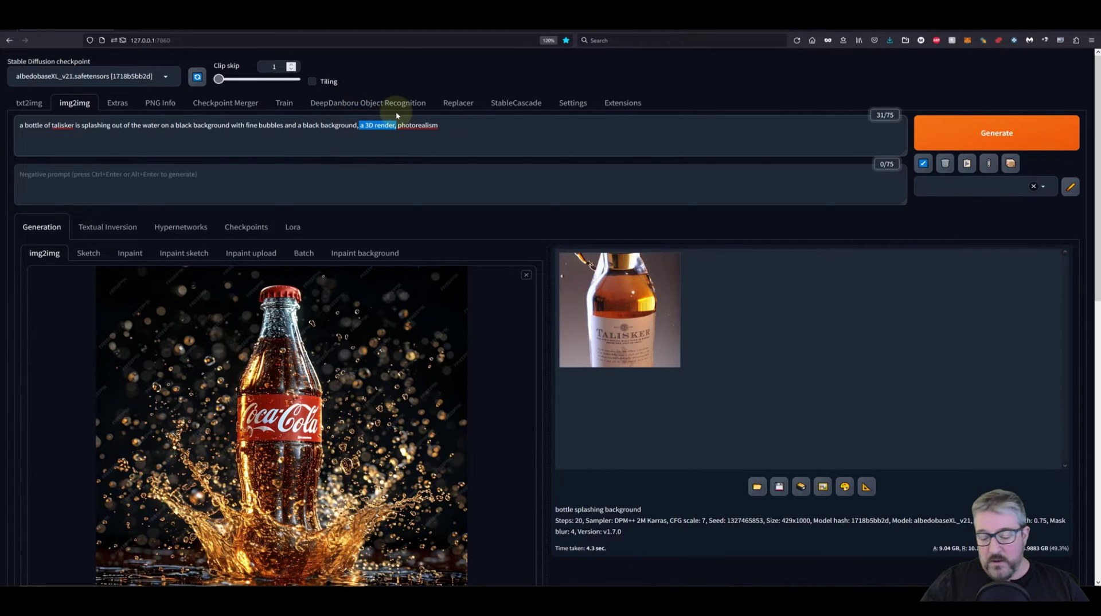
pyautogui.press('BackSpace')
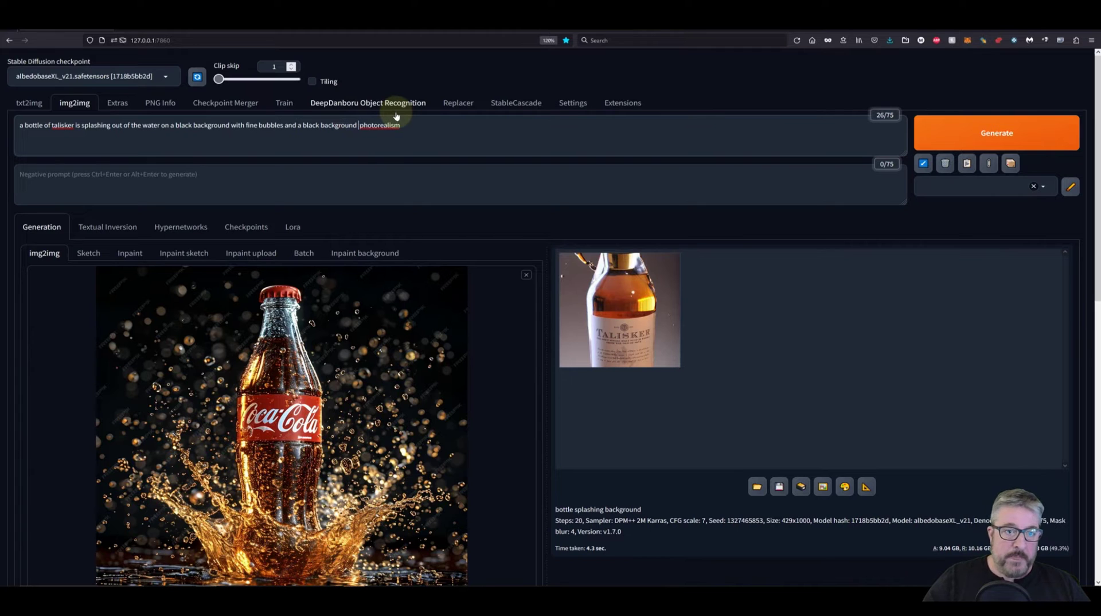
pyautogui.press('BackSpace')
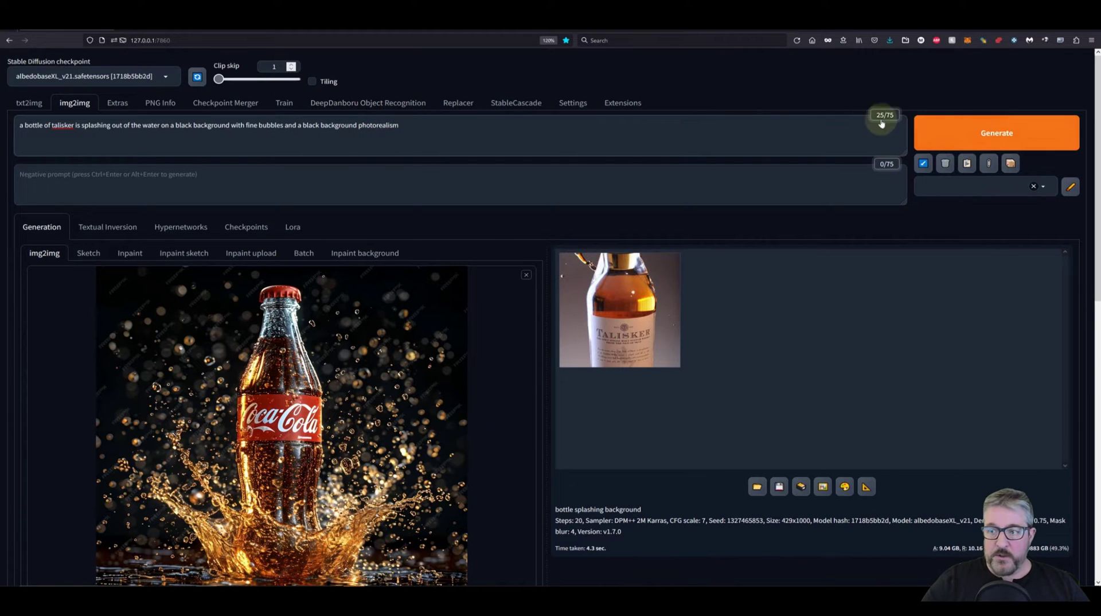
# Step: Generate an img2img result from the Coca-Cola splash photo with the edited Talisker prompt
pyautogui.click(1020, 123)
pyautogui.scroll(-3, 1020, 123)
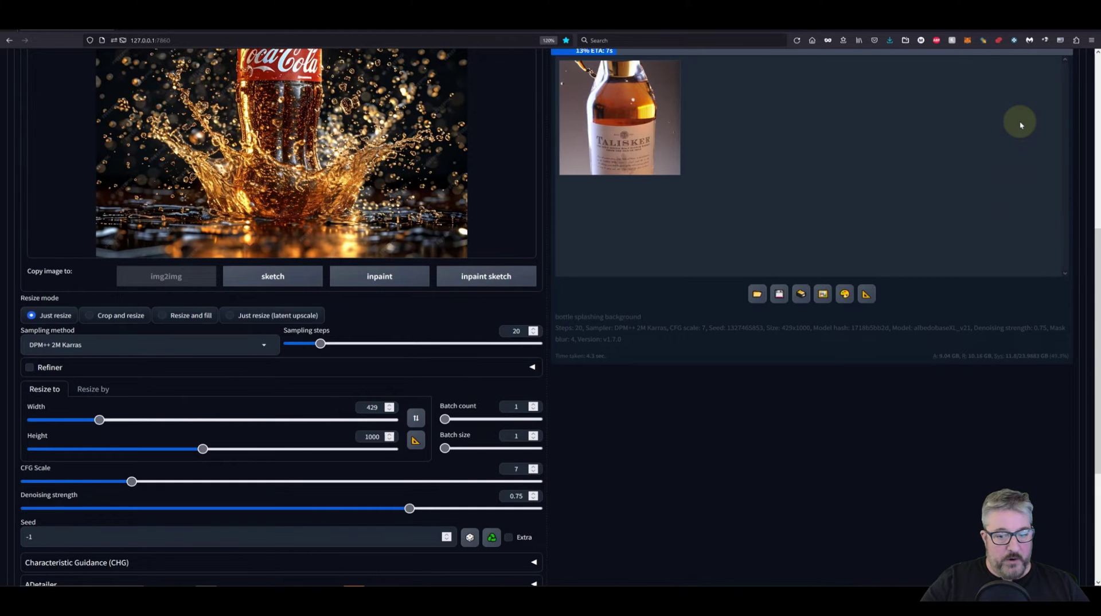
pyautogui.scroll(5, 1018, 121)
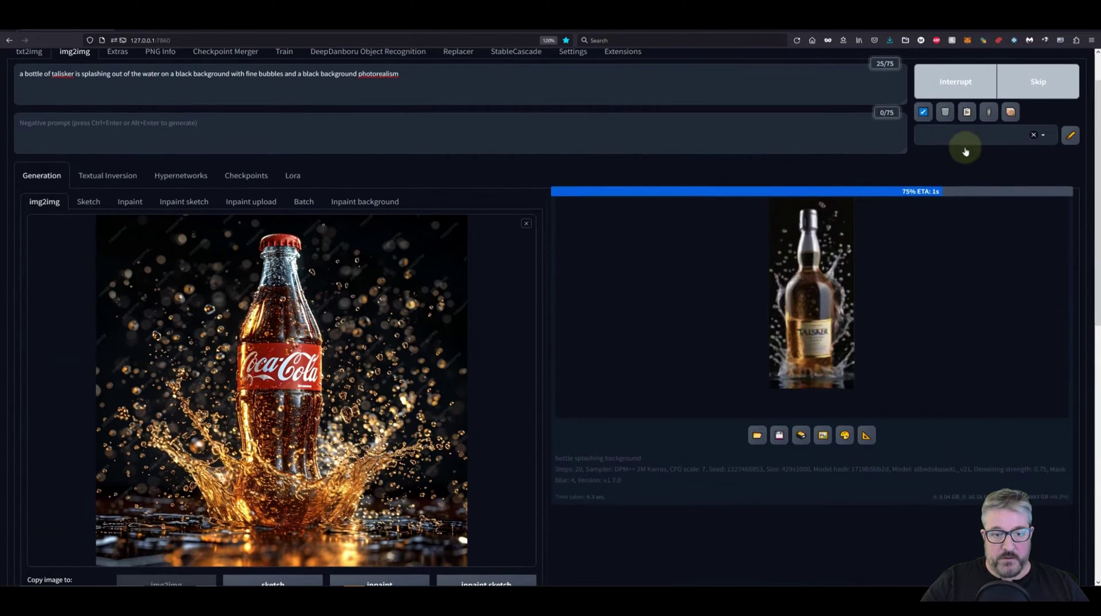
# Step: Set the output size to a square 1024 wide by 1024 high
pyautogui.scroll(-5, 319, 445)
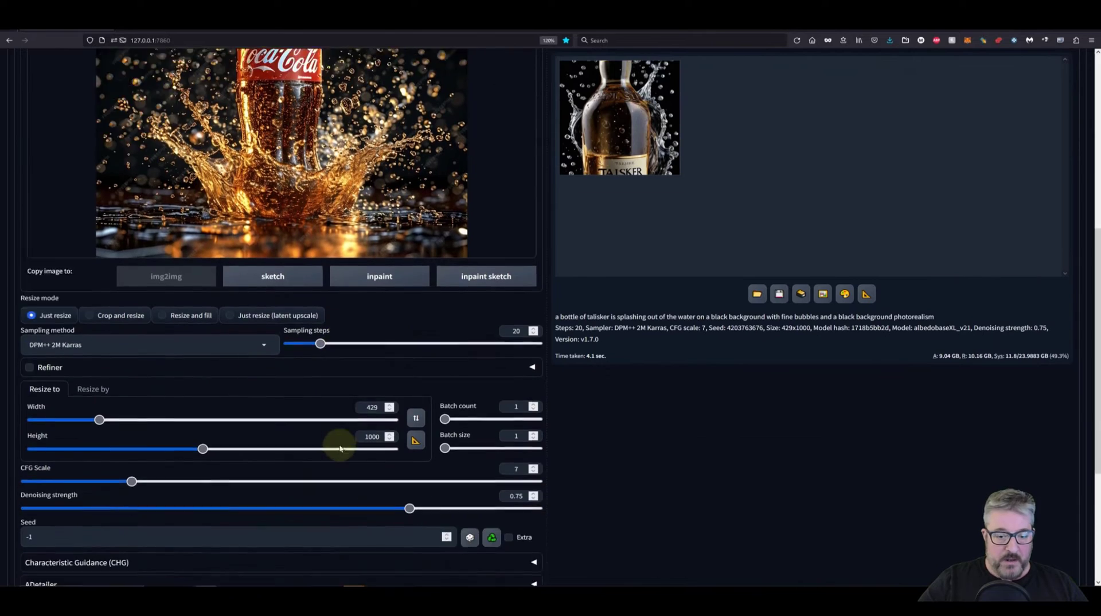
pyautogui.click(415, 440)
pyautogui.click(357, 408)
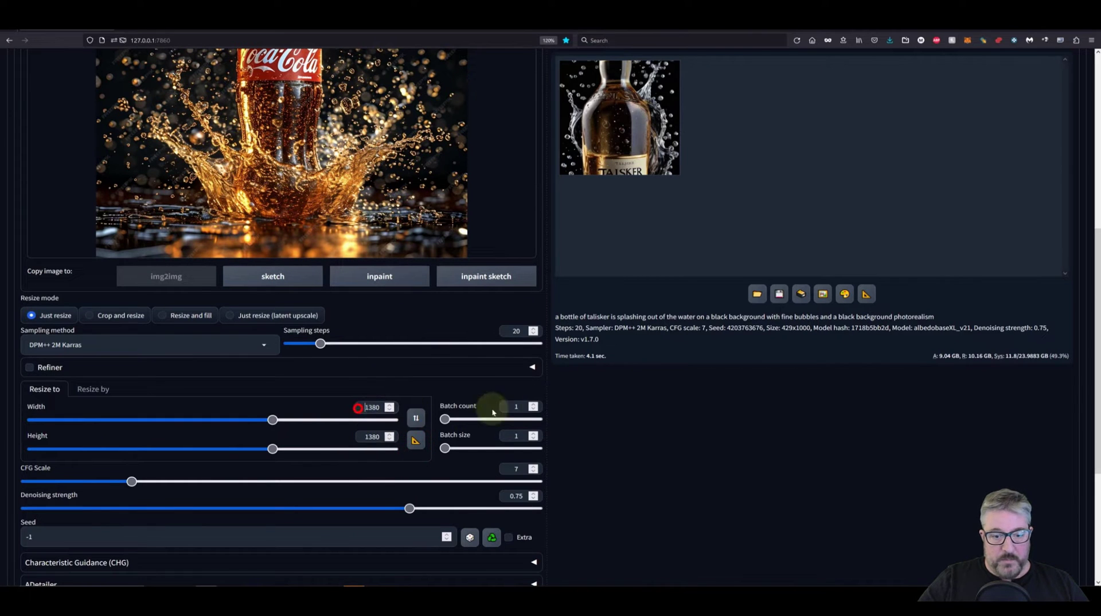
pyautogui.hotkey('ctrl', 'a')
pyautogui.write('1024')
pyautogui.press('Tab')
pyautogui.write('1')
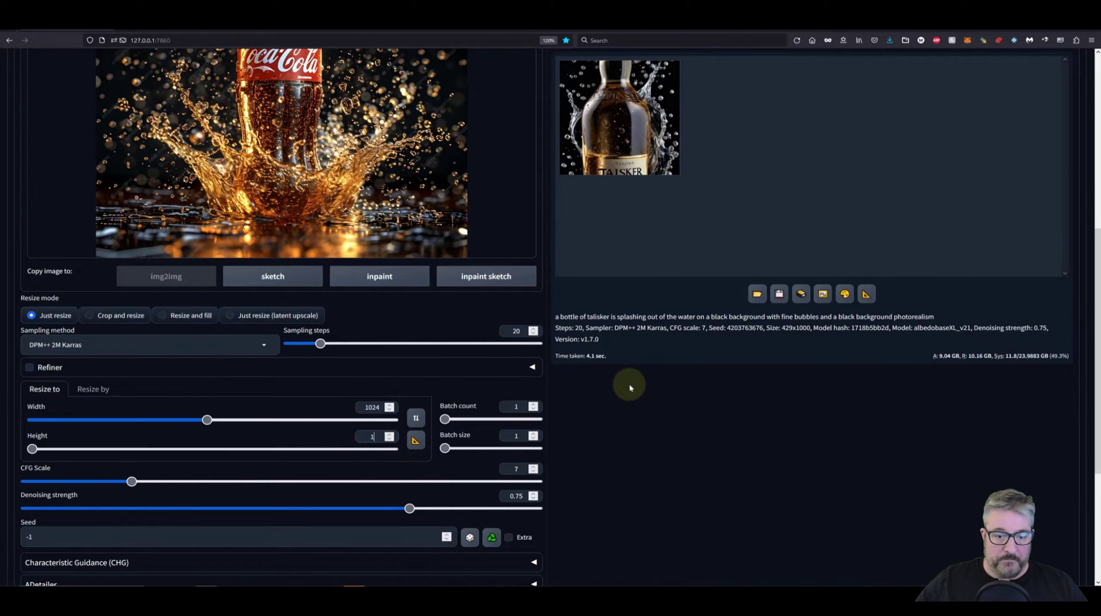
pyautogui.write('024')
pyautogui.scroll(5, 756, 404)
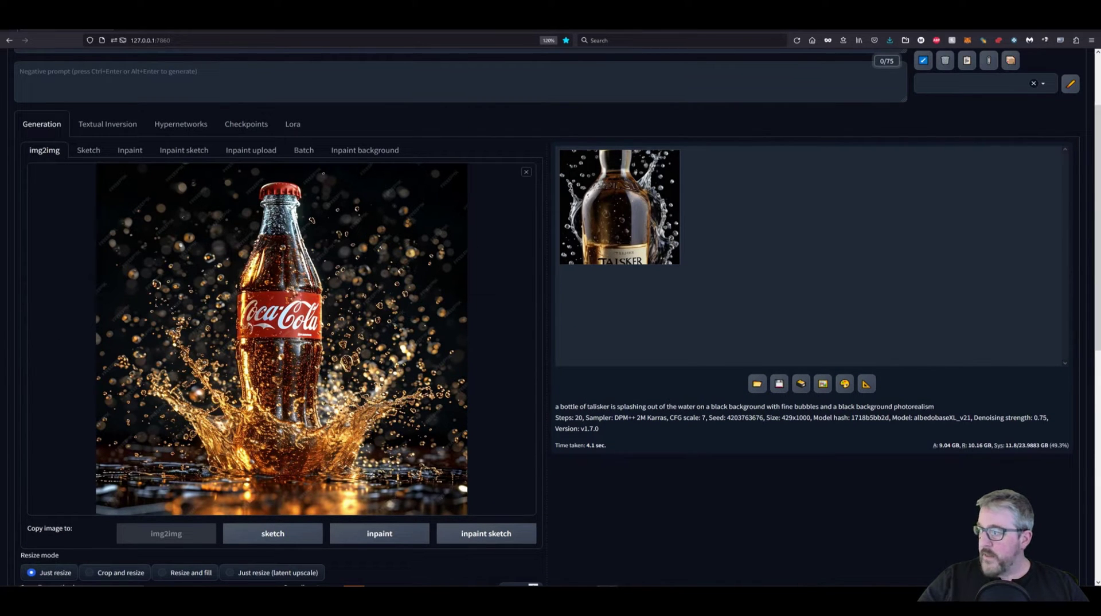
# Step: Check the reference bottle in Whiskey Video.jpg, and generate a new img2img result from the Talisker prompt at the square size
pyautogui.moveTo(1100, 133); pyautogui.dragTo(607, 123)
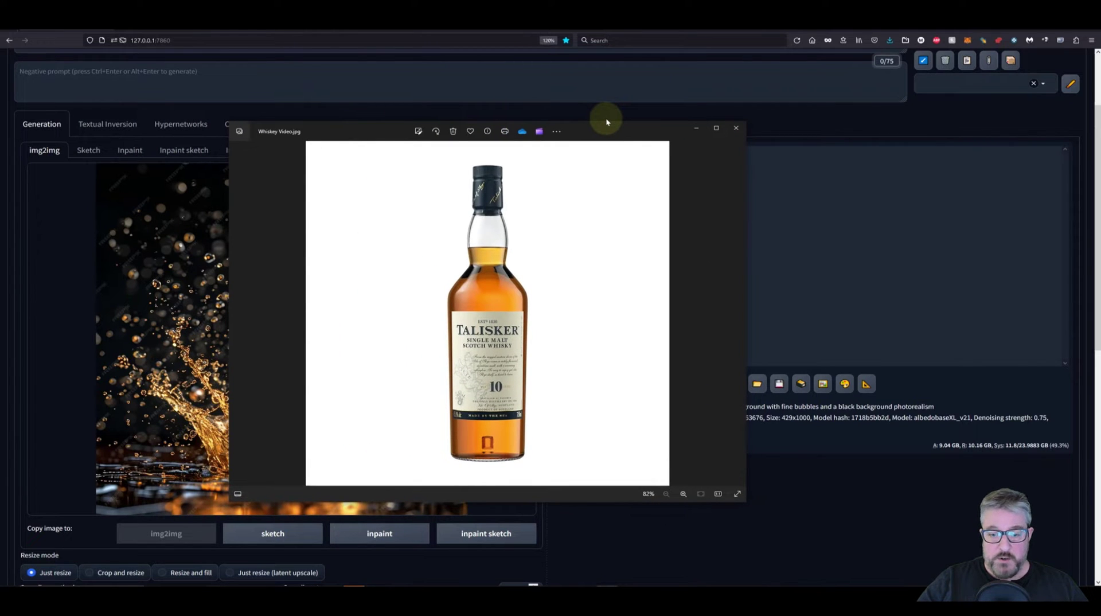
pyautogui.click(651, 119)
pyautogui.scroll(4, 651, 118)
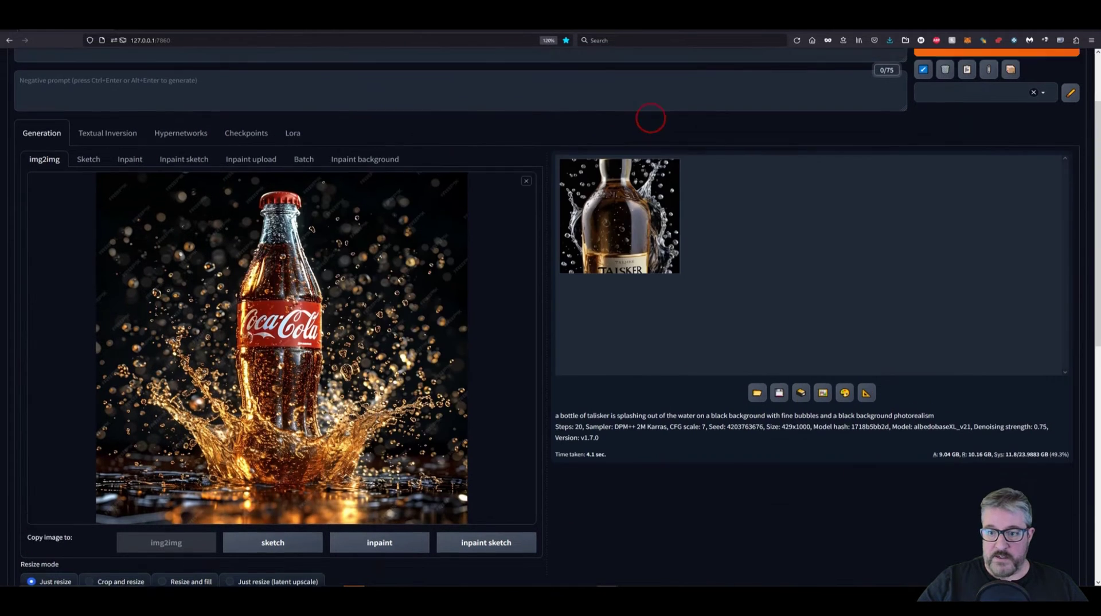
pyautogui.hotkey('ctrl', 'Return')
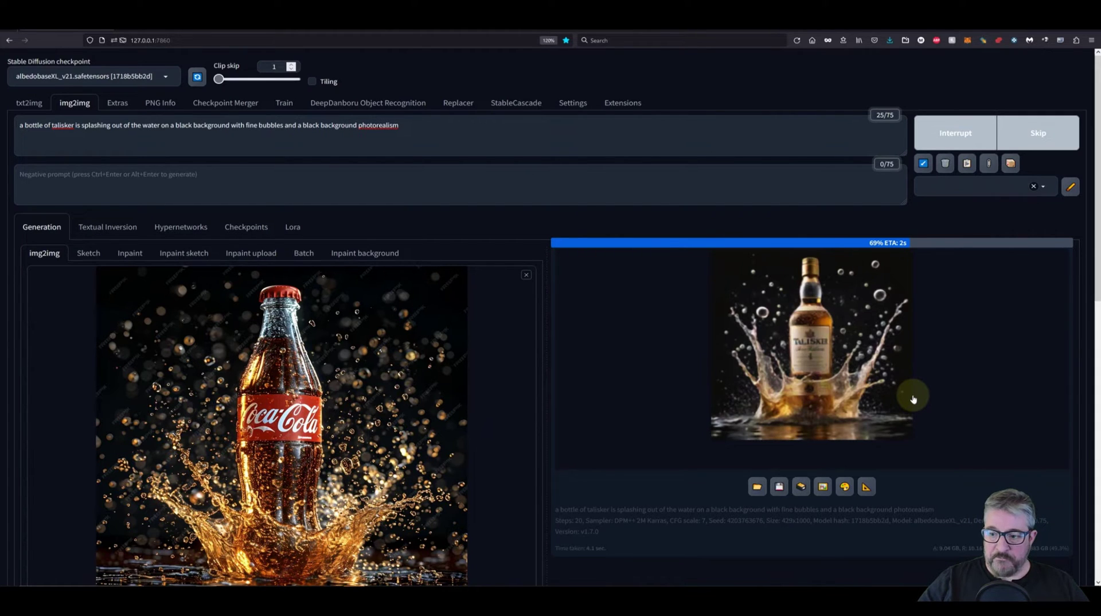
pyautogui.click(637, 316)
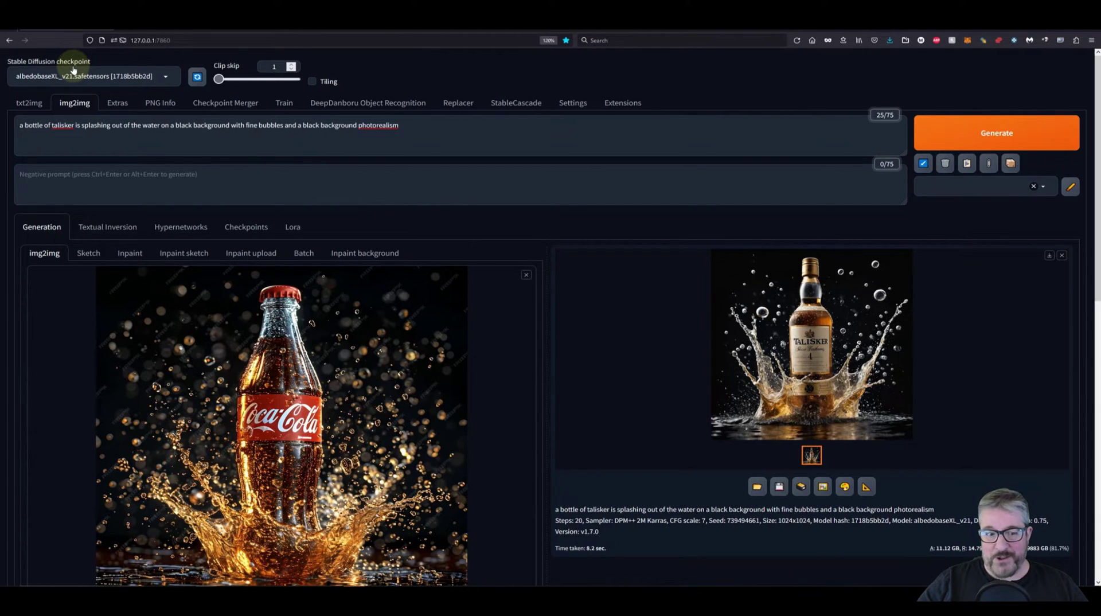
# Step: Compare the bottle shape and label in Whiskey Video.jpg with the newly generated Talisker splash image
pyautogui.moveTo(1100, 112); pyautogui.dragTo(677, 116)
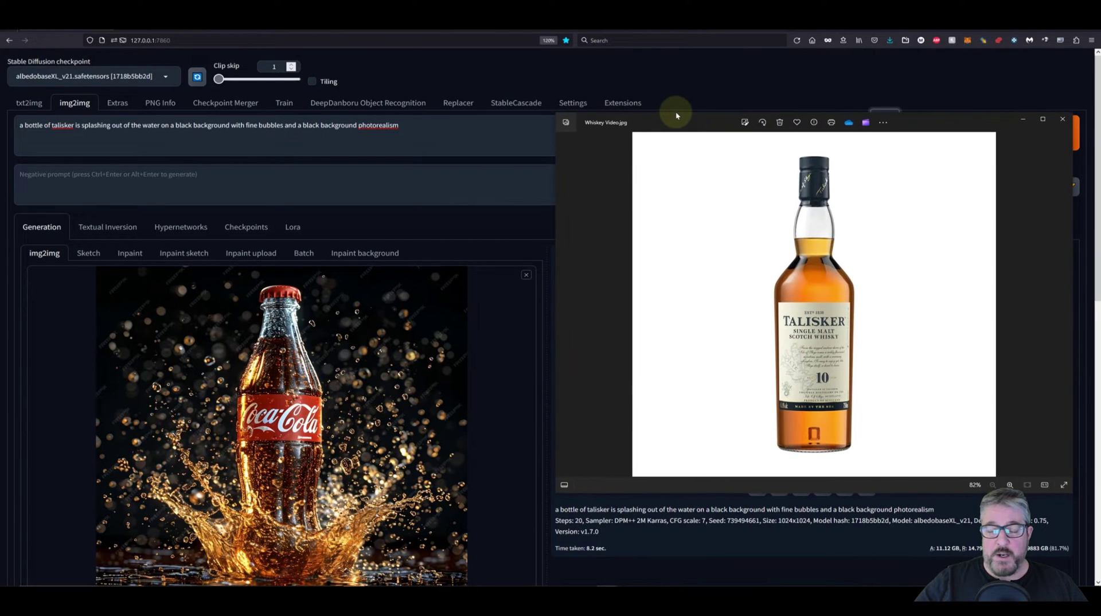
pyautogui.hotkey('alt', 'Tab')
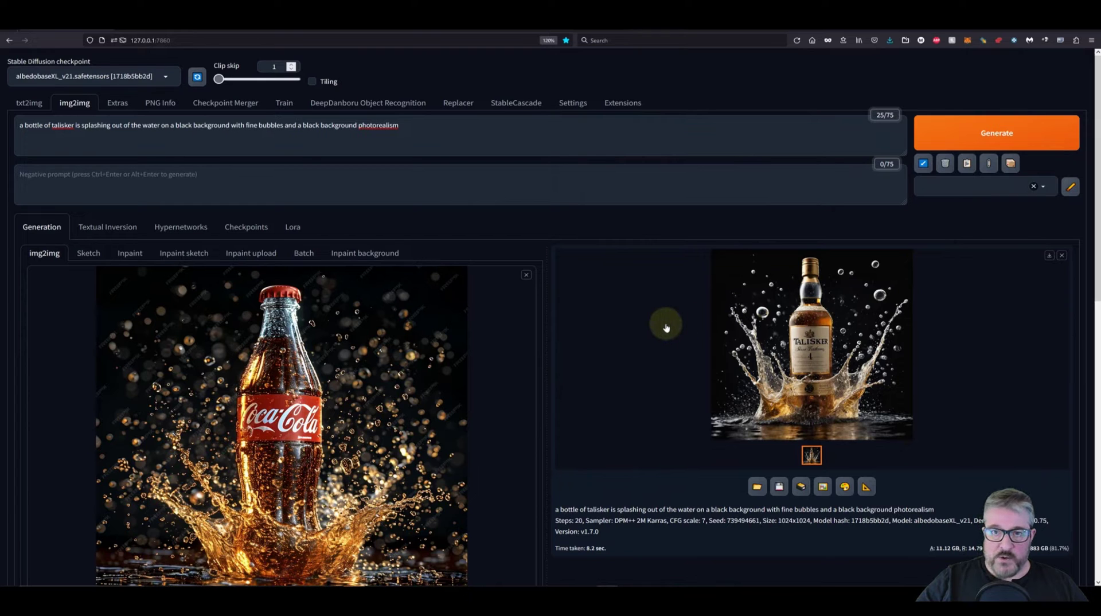
pyautogui.scroll(-2, 666, 327)
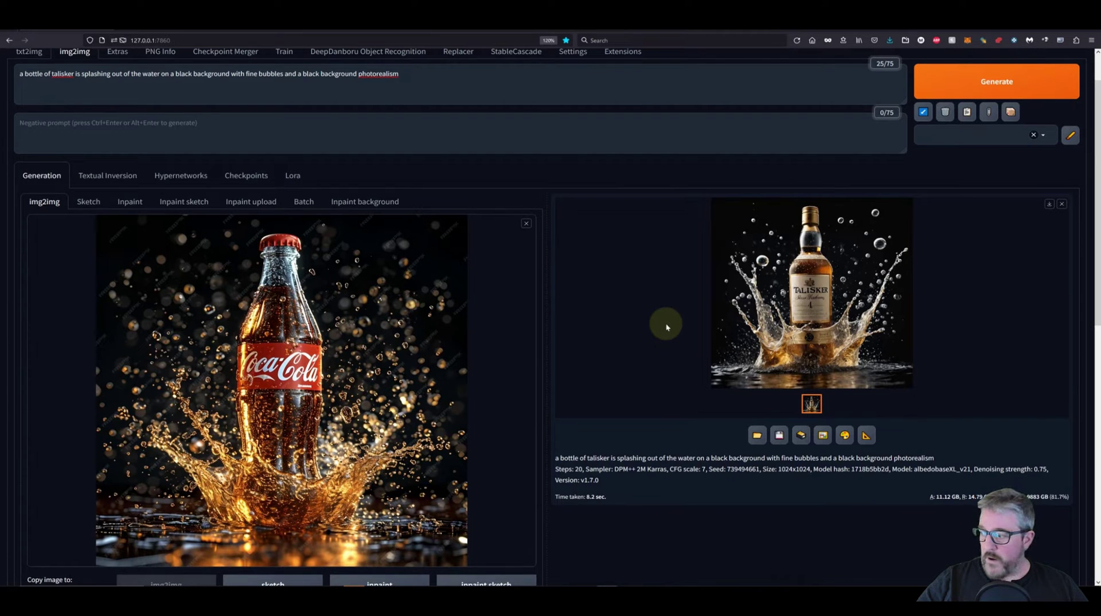
pyautogui.moveTo(404, 194); pyautogui.dragTo(1100, 126)
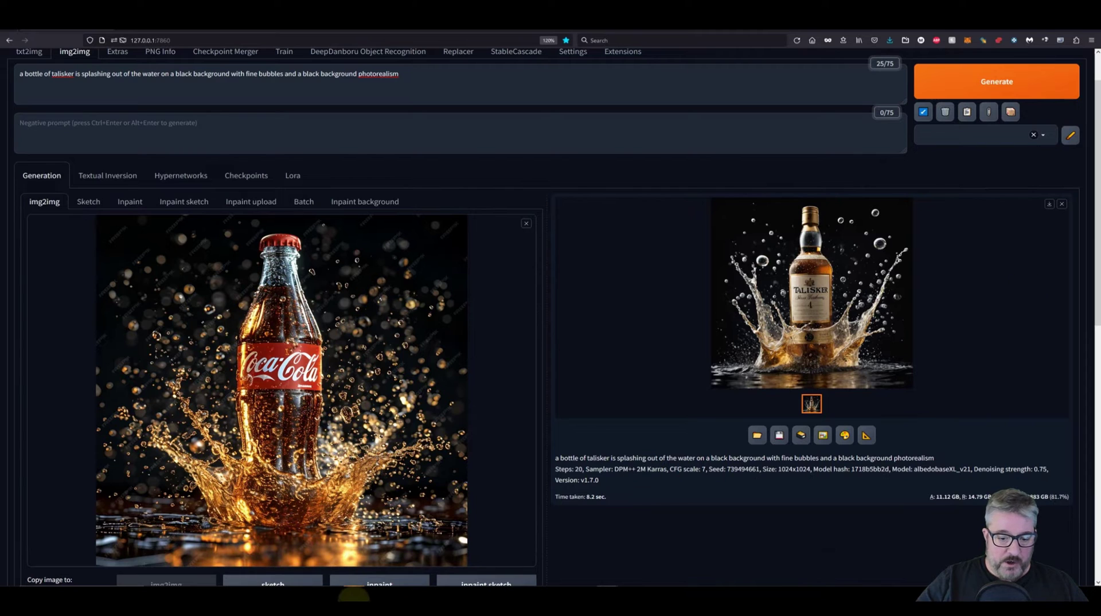
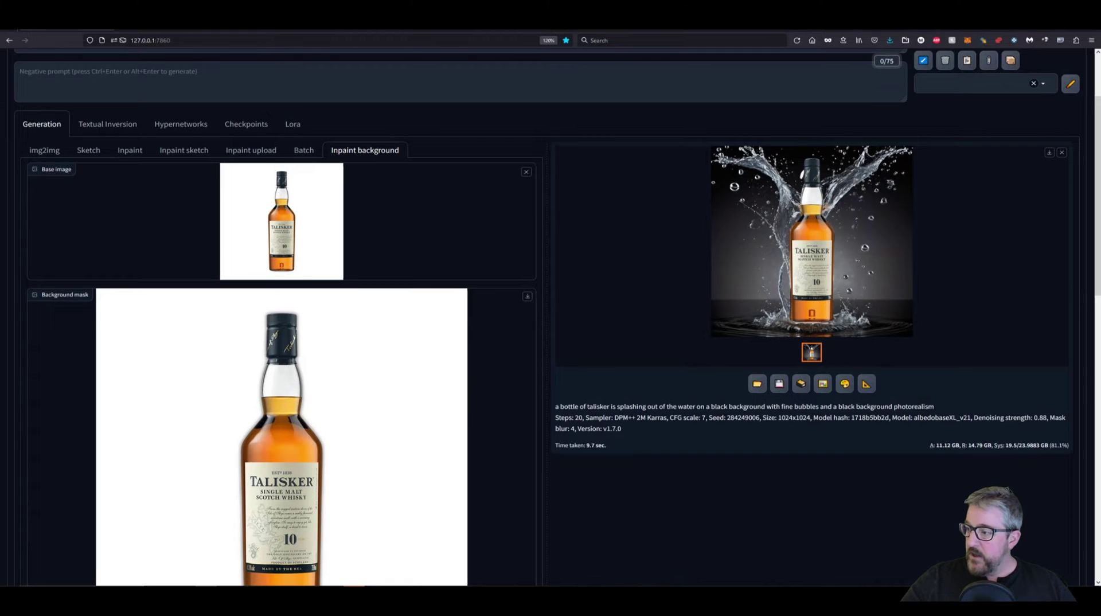
# Step: Compare the Coca-Cola reference photo with the Talisker inpaint background result, viewing the generated splash at full size
pyautogui.moveTo(1100, 139); pyautogui.dragTo(537, 139)
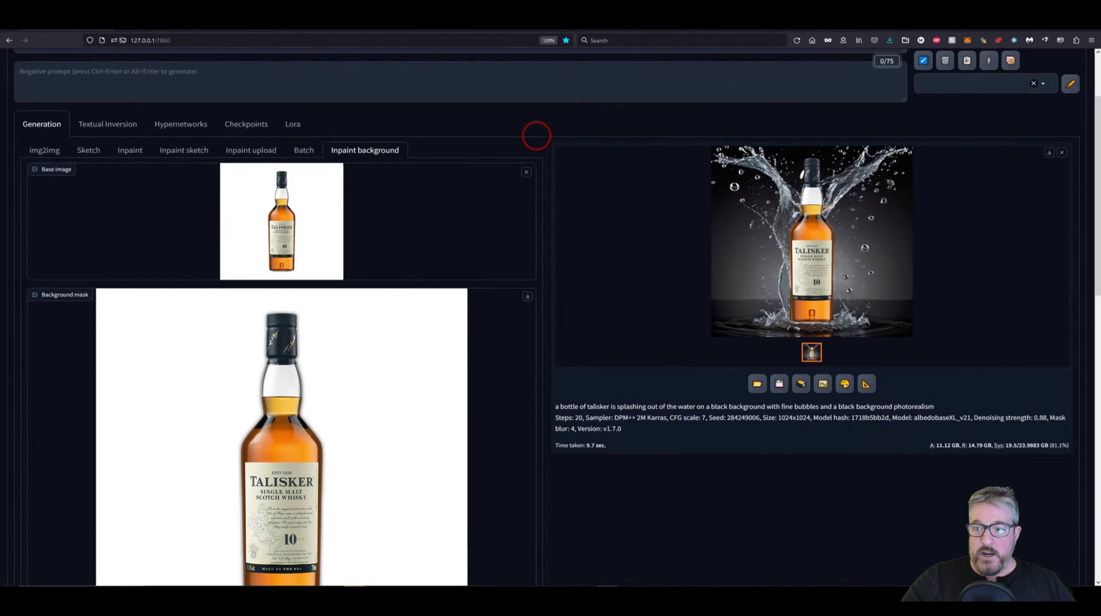
pyautogui.click(765, 240)
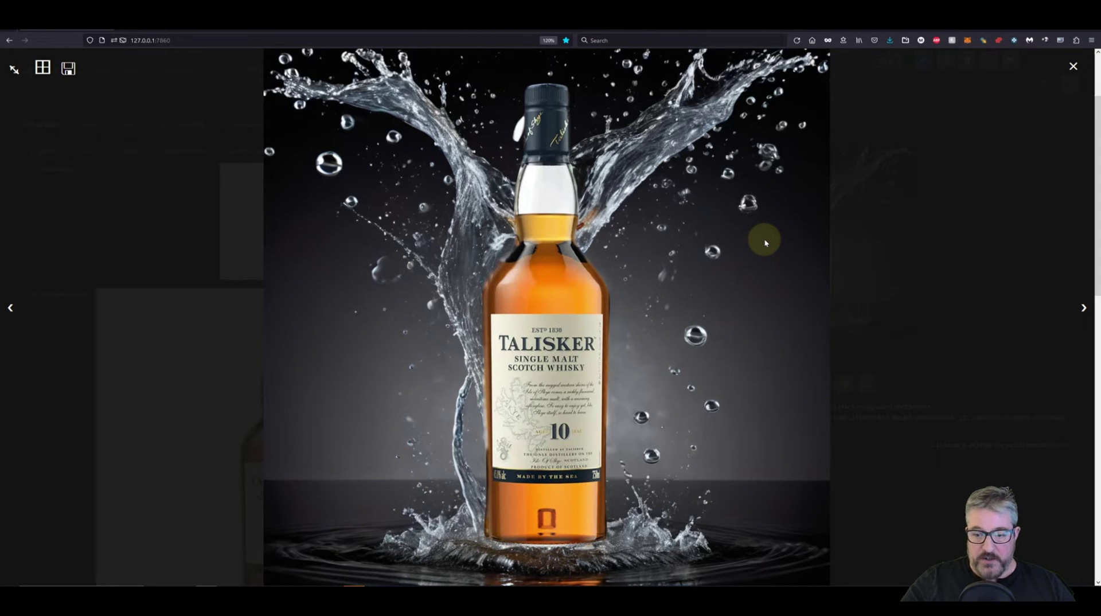
pyautogui.click(978, 176)
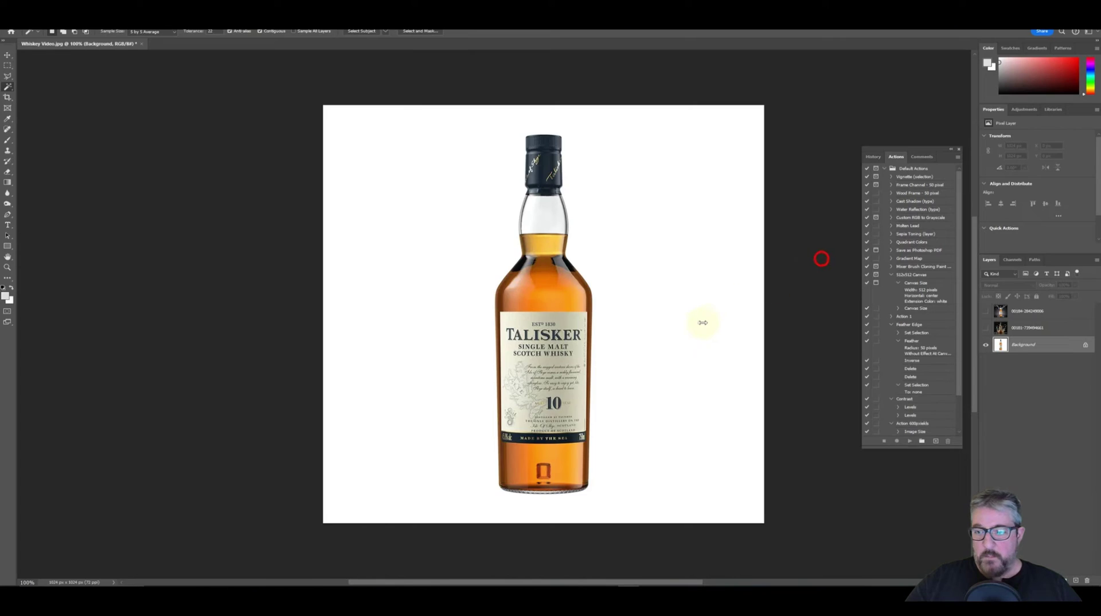
# Step: In Photoshop, select the white area around the bottle in Whiskey Video.jpg and fill it with black on a new layer
pyautogui.click(700, 323)
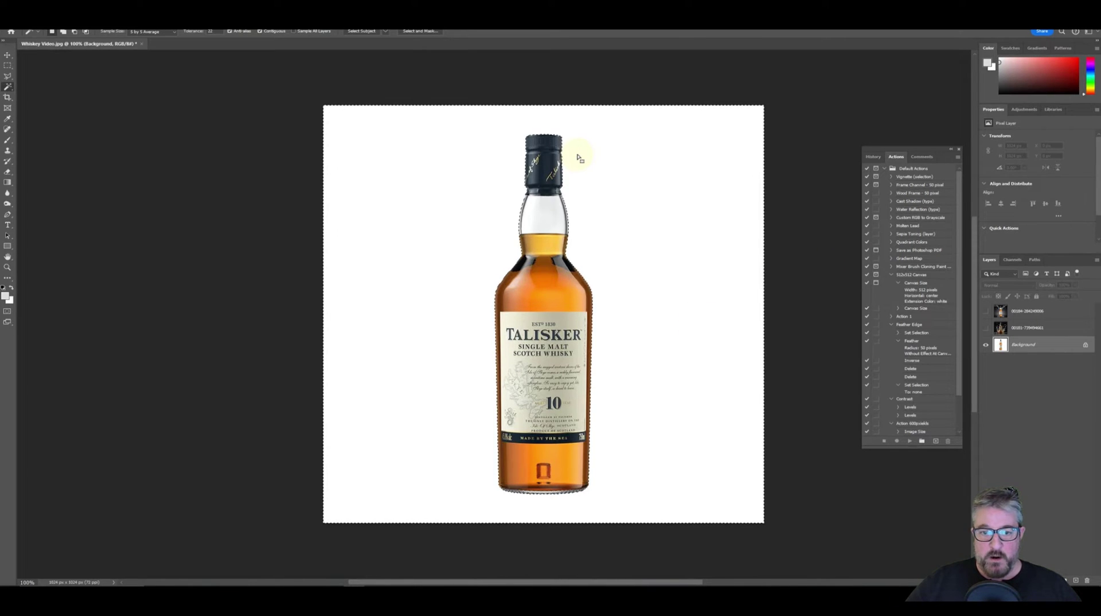
pyautogui.hotkey('ctrl', 'shift', 'alt', 'n')
pyautogui.hotkey('shift', 'F5')
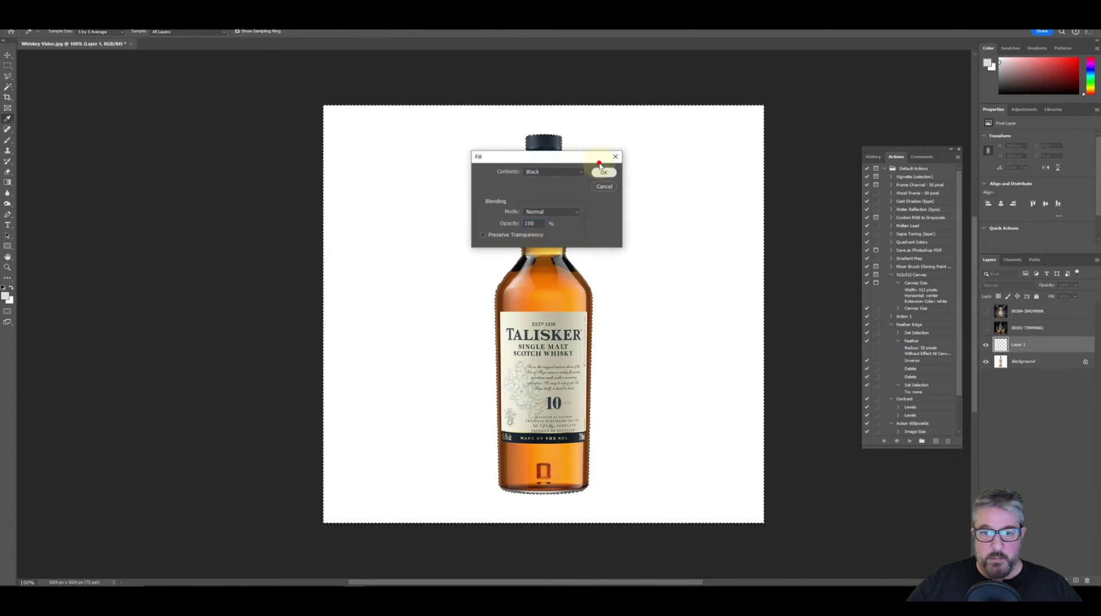
pyautogui.click(603, 172)
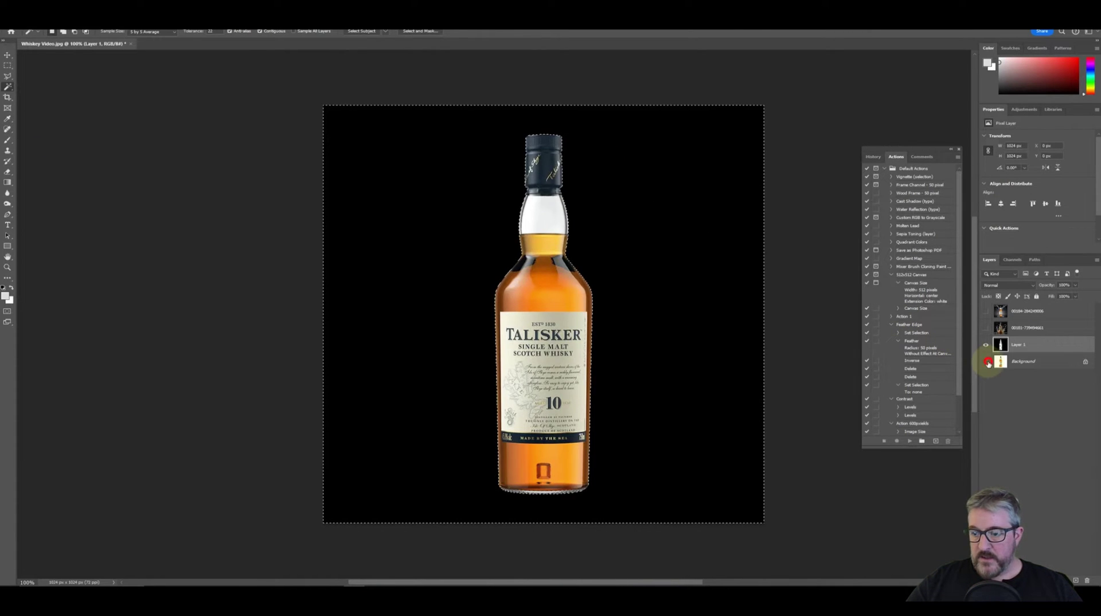
# Step: Hide the Background layer and save a JPEG copy of the black silhouette layer as Whiksey_mask.jpg in the Whiskey folder
pyautogui.click(985, 362)
pyautogui.hotkey('ctrl', 'alt', 's')
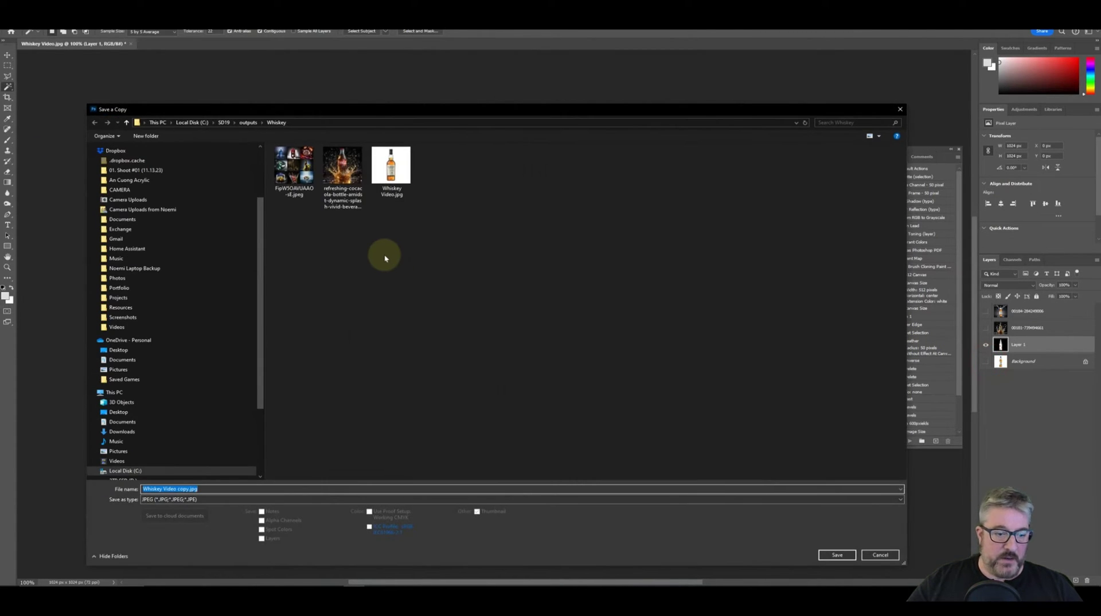
pyautogui.write('Whiksey_b')
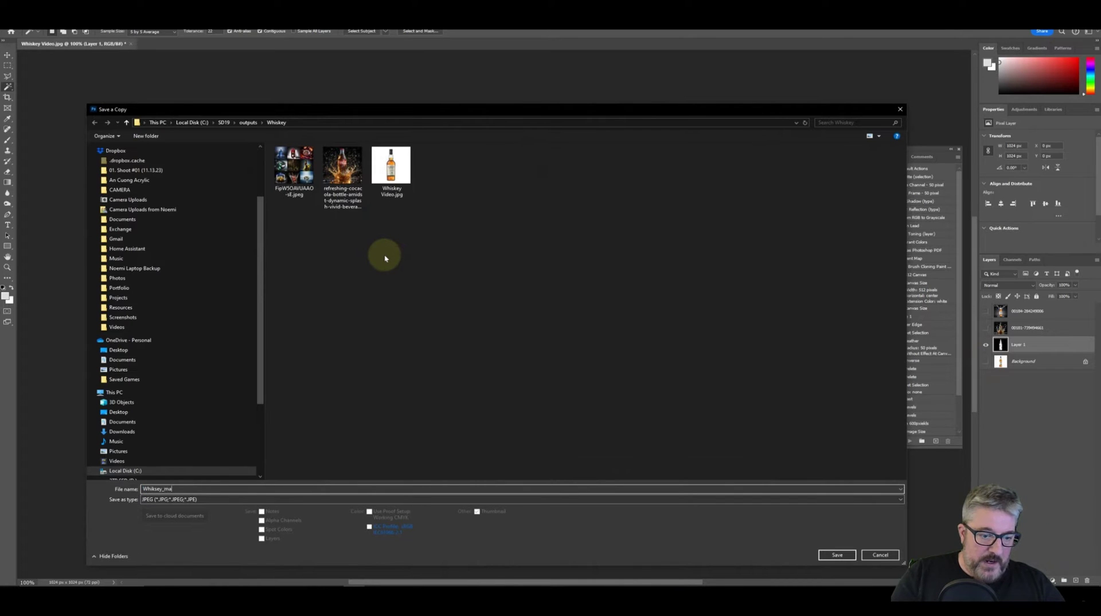
pyautogui.press('Return')
# Step: Show the generated amber splash layer and compare it with the real-bottle splash layer above it
pyautogui.click(985, 327)
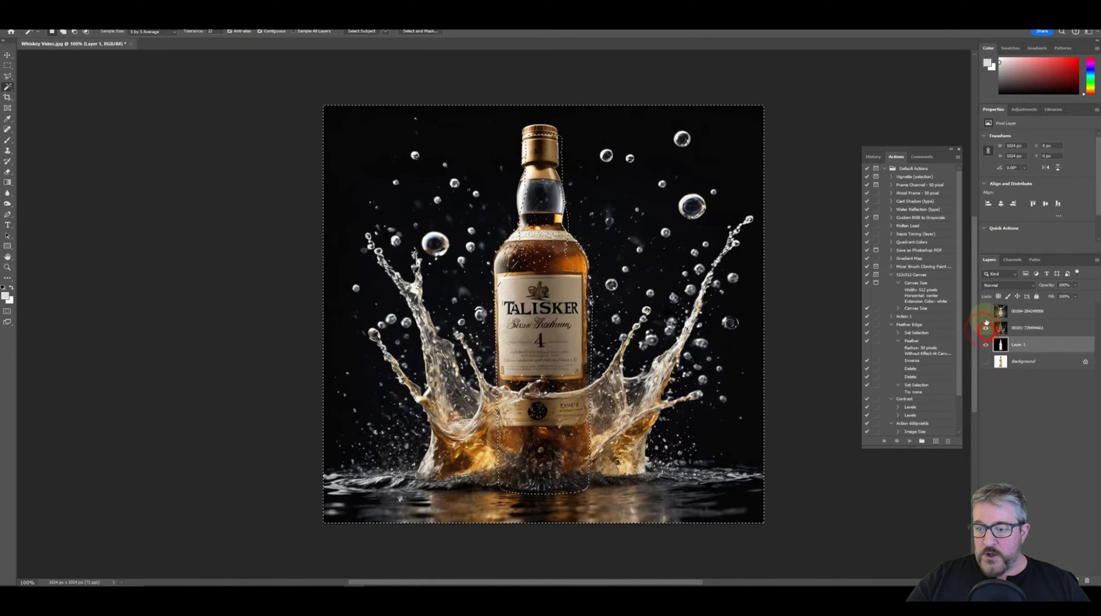
pyautogui.click(986, 311)
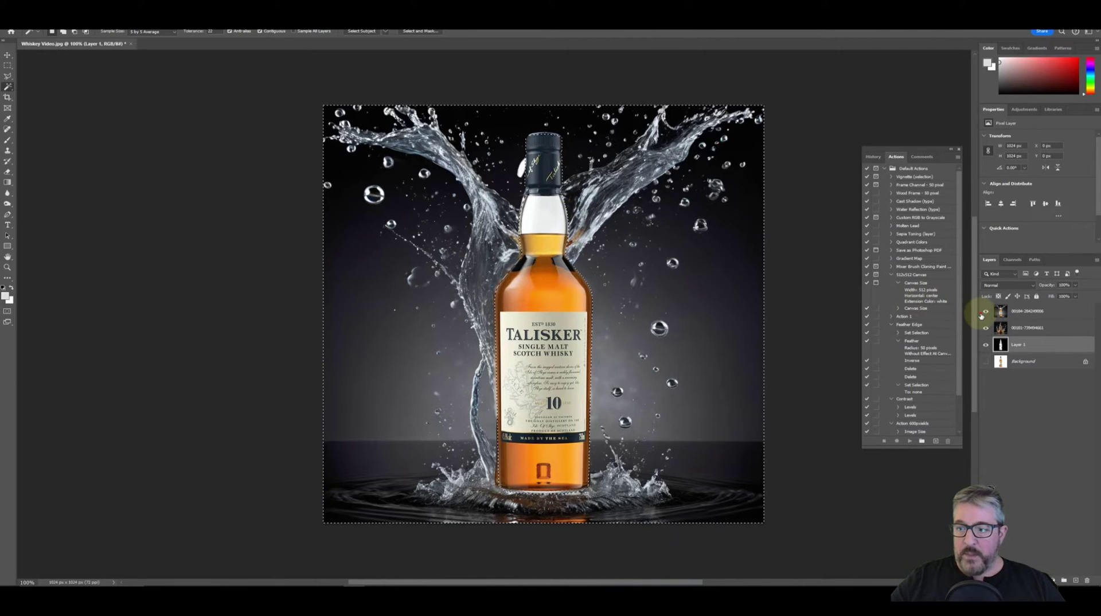
pyautogui.click(986, 310)
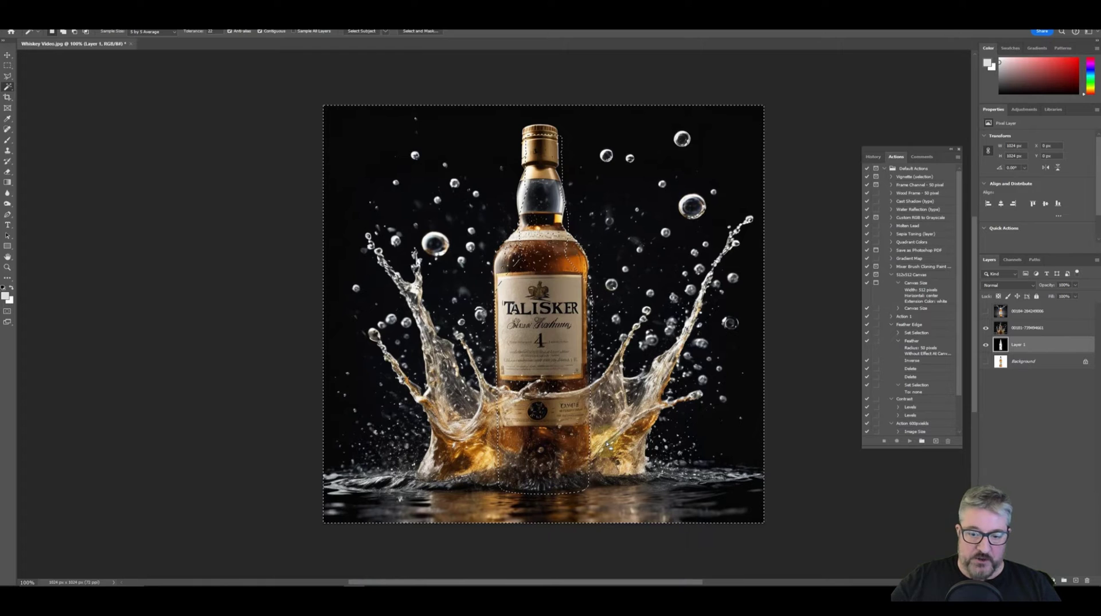
pyautogui.click(983, 312)
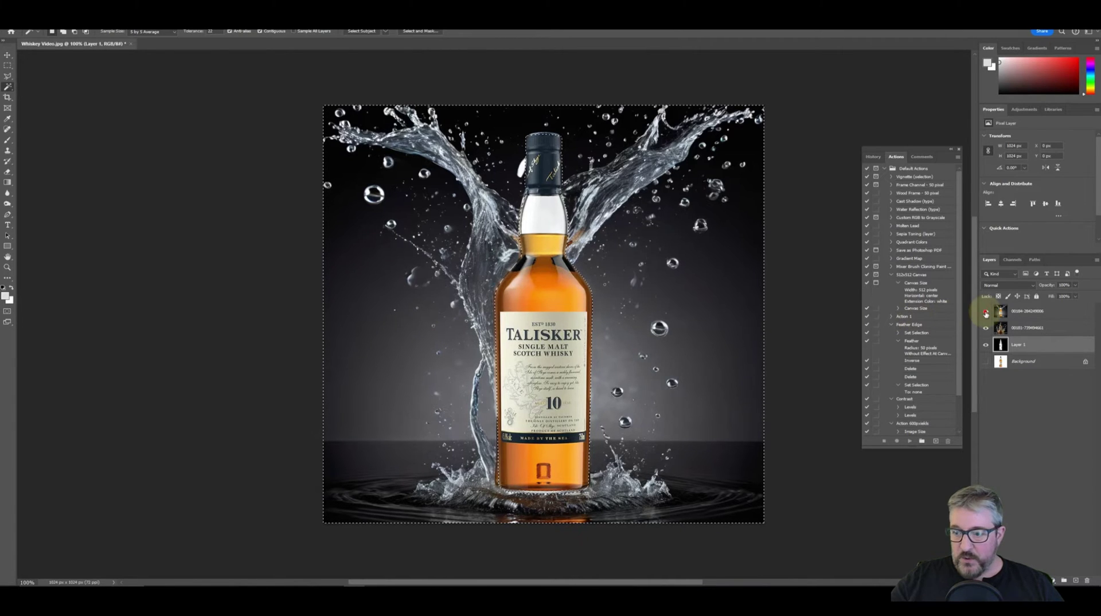
pyautogui.click(985, 312)
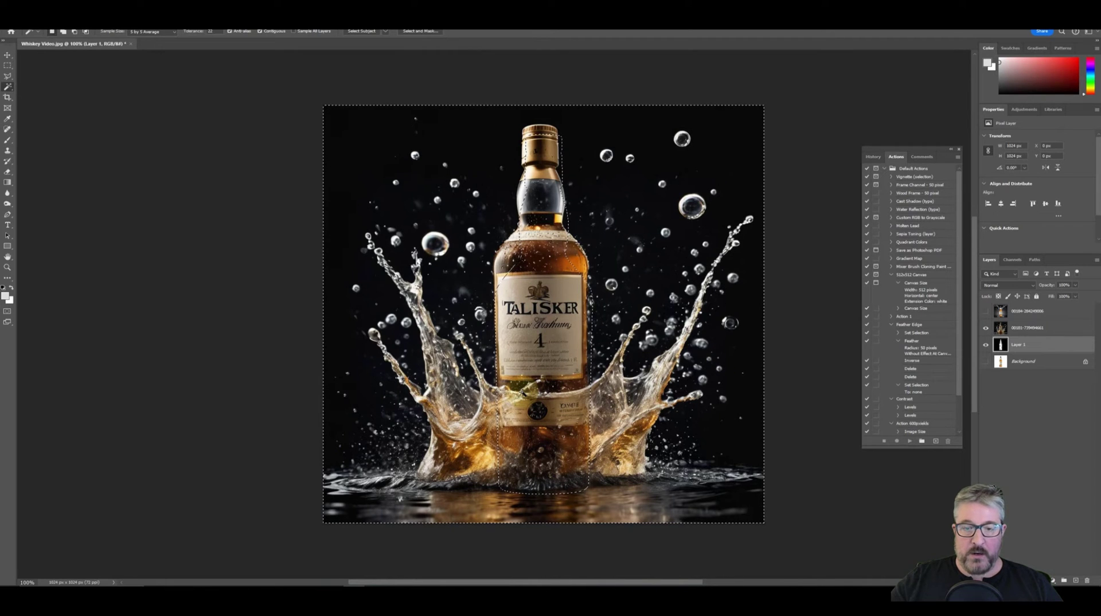
# Step: Mask the real-bottle layer to the bottle's outline and prepare a soft Eraser at 40% opacity at its base
pyautogui.press('e')
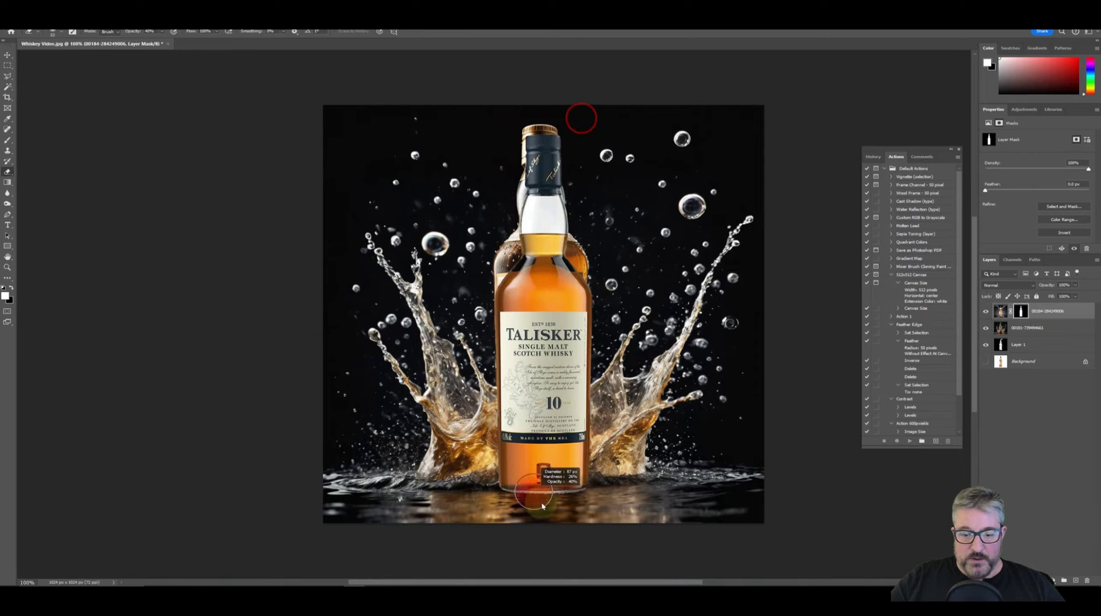
pyautogui.keyDown('alt'); pyautogui.rightClick(533, 491); pyautogui.keyUp('alt')
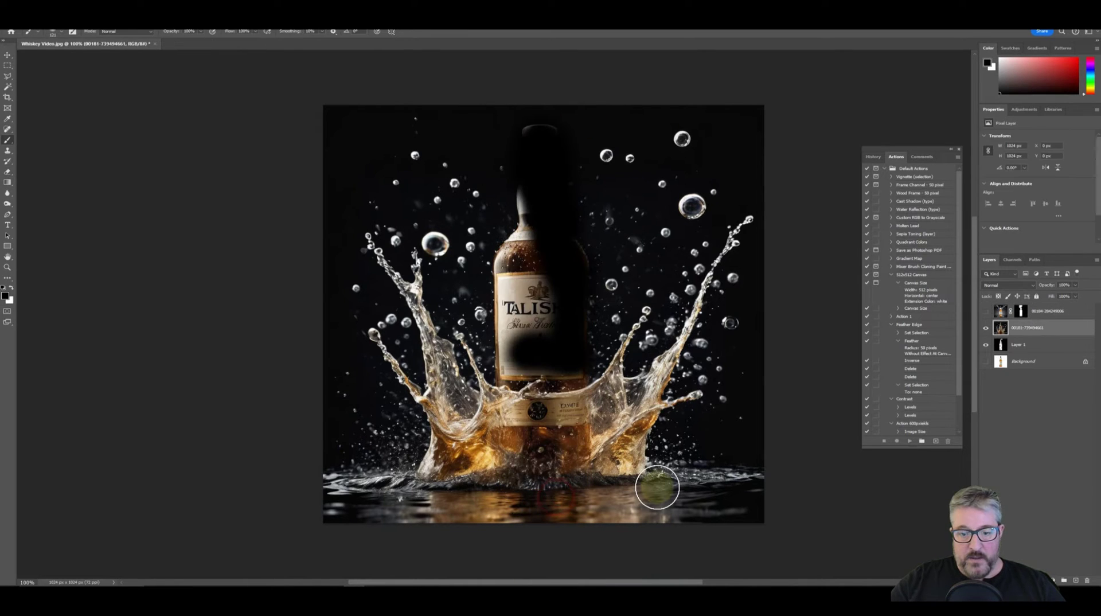
# Step: Paint the generated bottle black on the splash layer and blend the real bottle's masked edges and base into the splash
pyautogui.moveTo(530, 351)
pyautogui.mouseDown()
pyautogui.moveTo(519, 318)
pyautogui.moveTo(507, 344)
pyautogui.mouseUp()
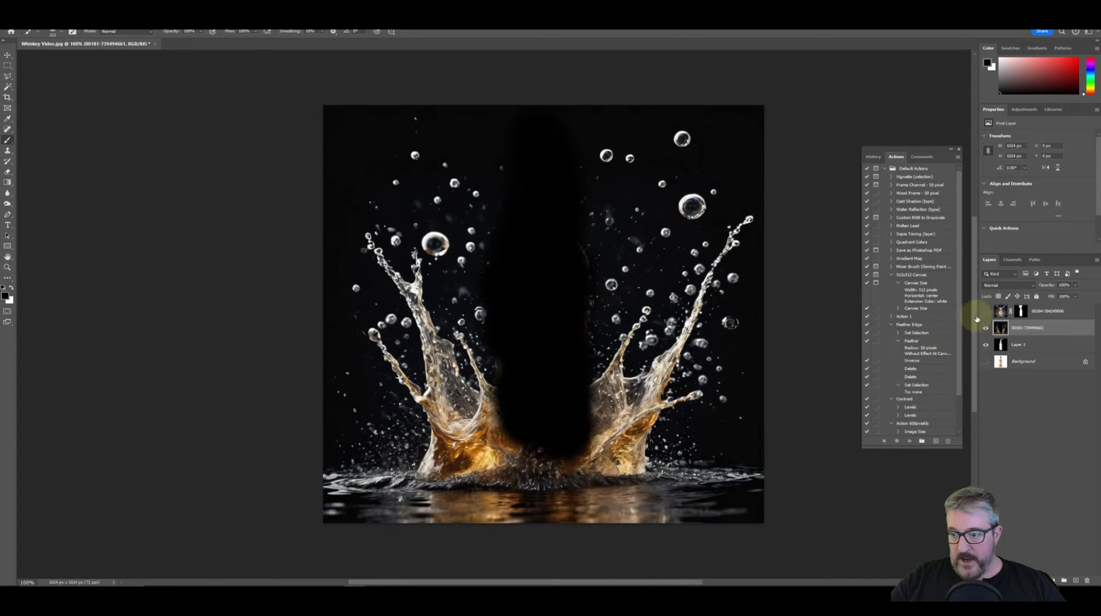
pyautogui.keyDown('alt'); pyautogui.click(983, 311); pyautogui.keyUp('alt')
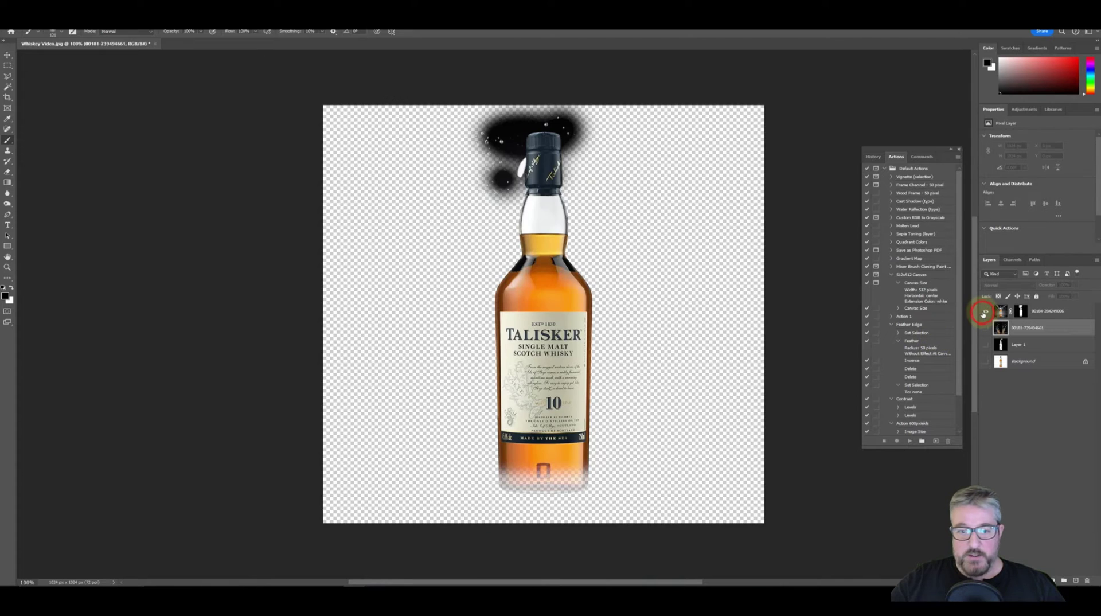
pyautogui.keyDown('alt'); pyautogui.click(982, 311); pyautogui.keyUp('alt')
pyautogui.click(781, 439)
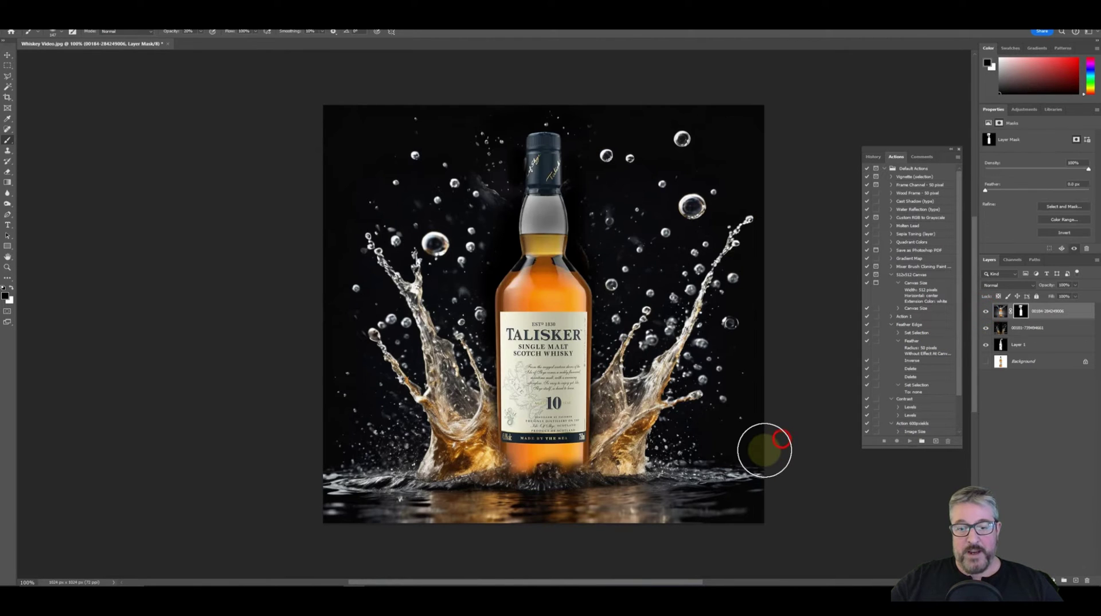
# Step: Save a JPEG copy of the bottle-and-splash composite in the Whiskey folder under a new name starting with Whiskey_
pyautogui.hotkey('ctrl', 'alt', 's')
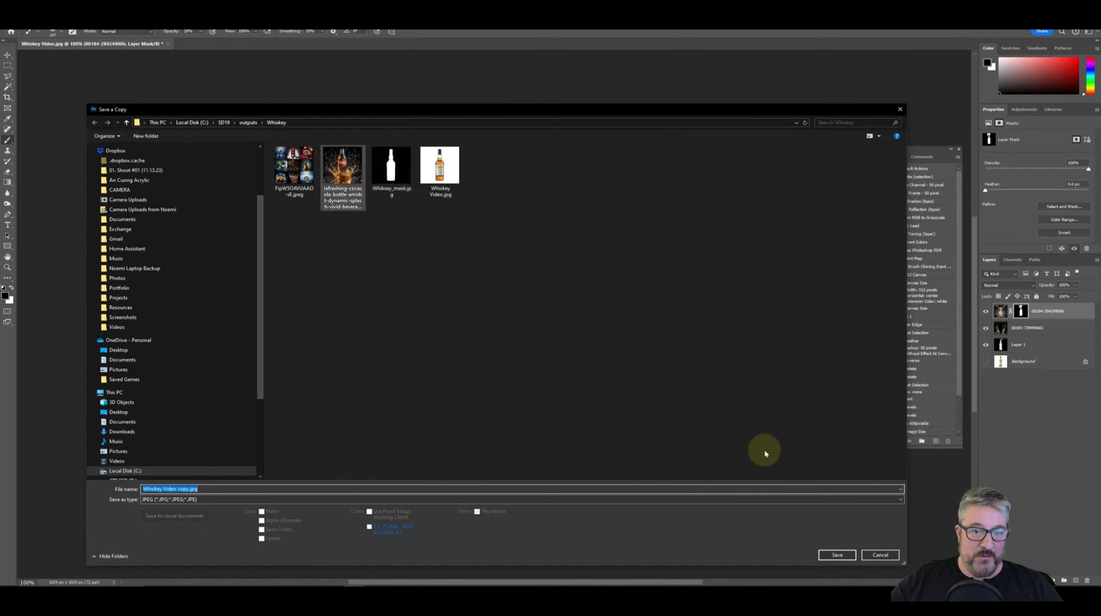
pyautogui.click(444, 166)
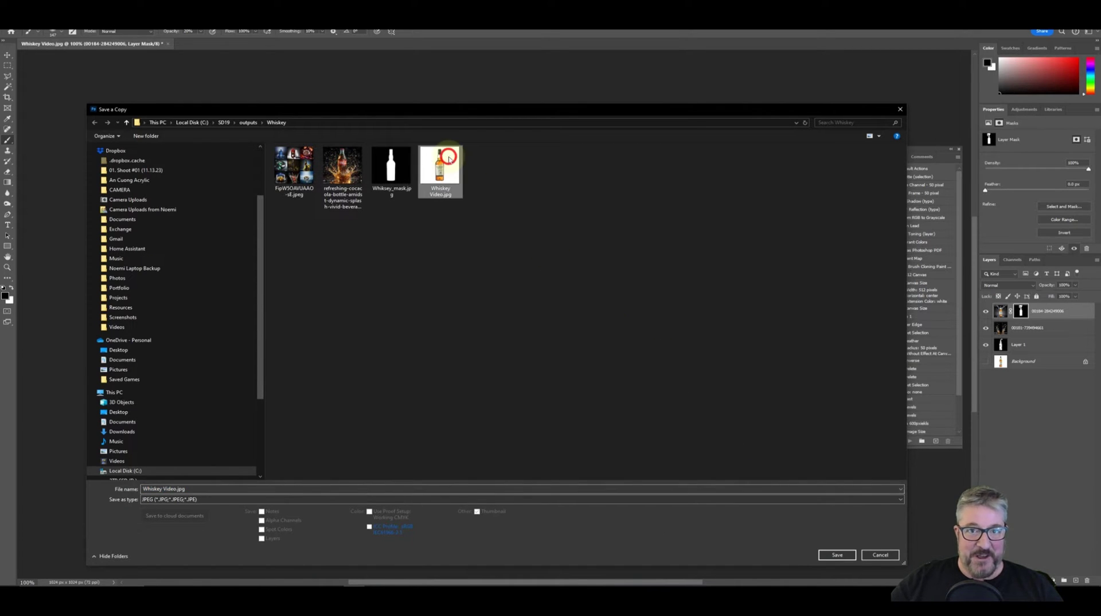
pyautogui.click(187, 491)
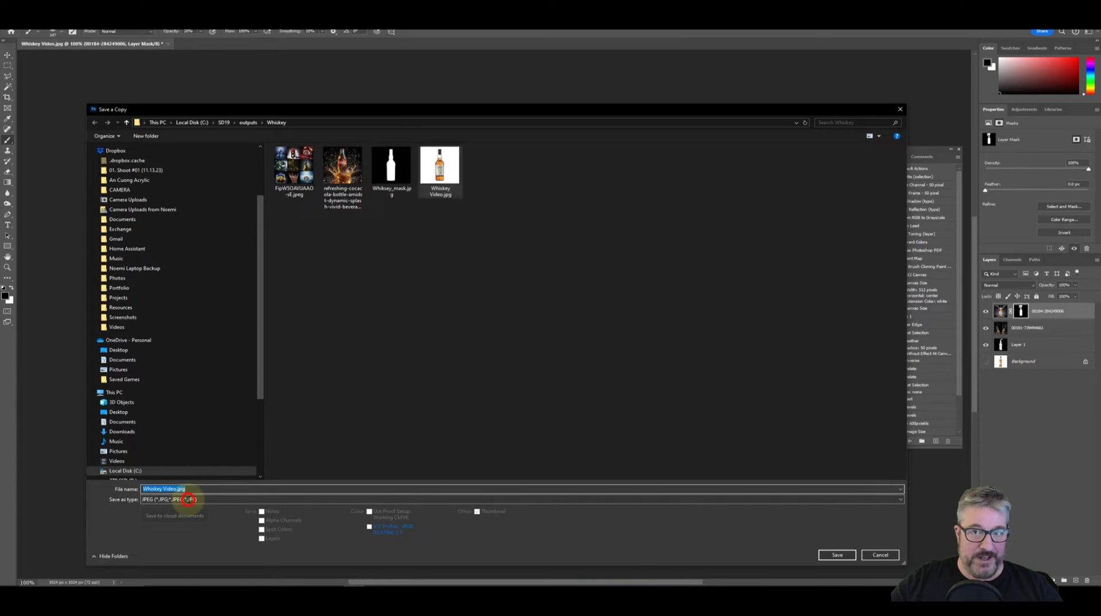
pyautogui.write('Whisk')
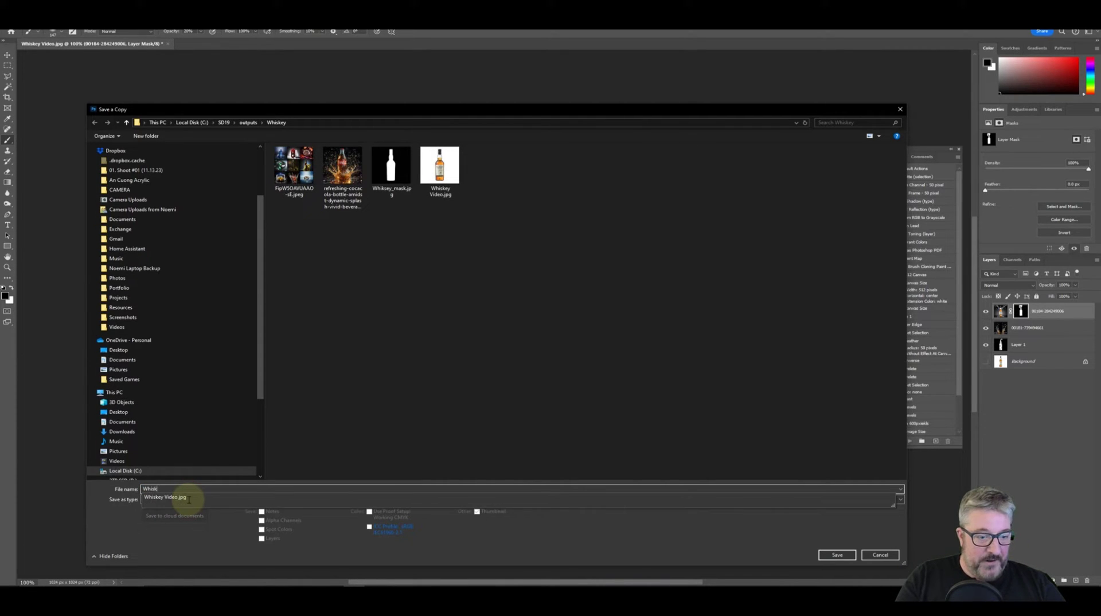
pyautogui.write('ey_')
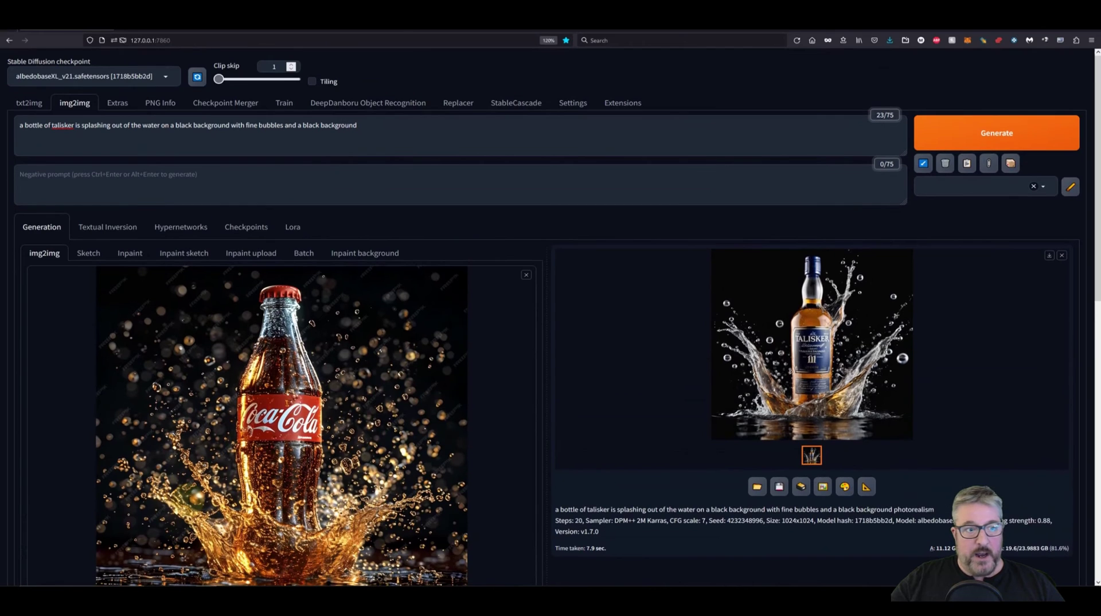
# Step: In Stable Diffusion, replace the img2img source with the Talisker splash composite and generate a new result
pyautogui.scroll(-3, 376, 310)
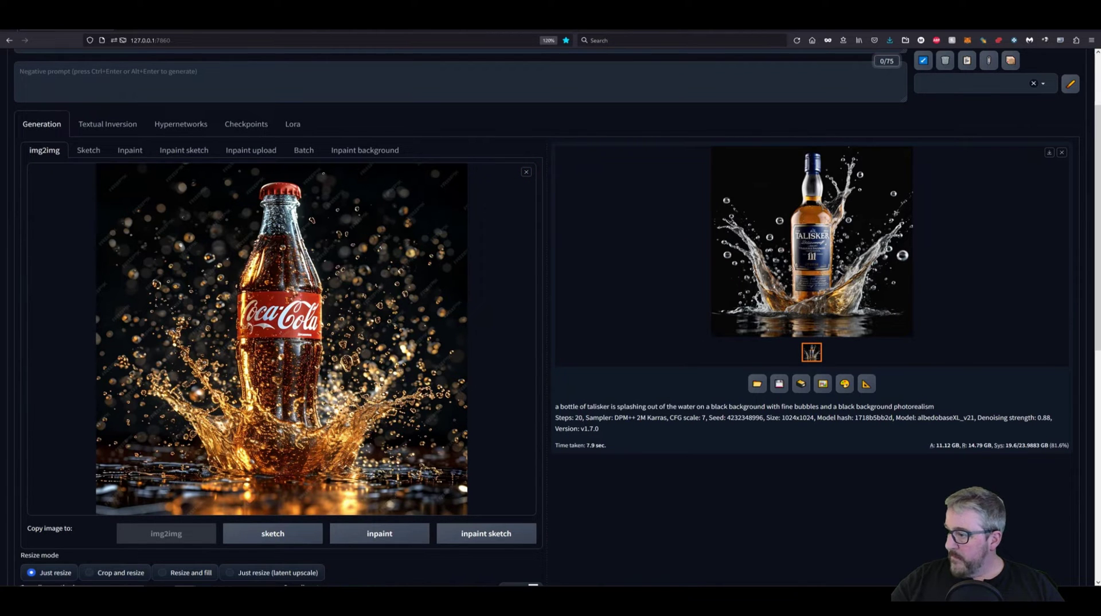
pyautogui.moveTo(804, 383); pyautogui.dragTo(331, 331)
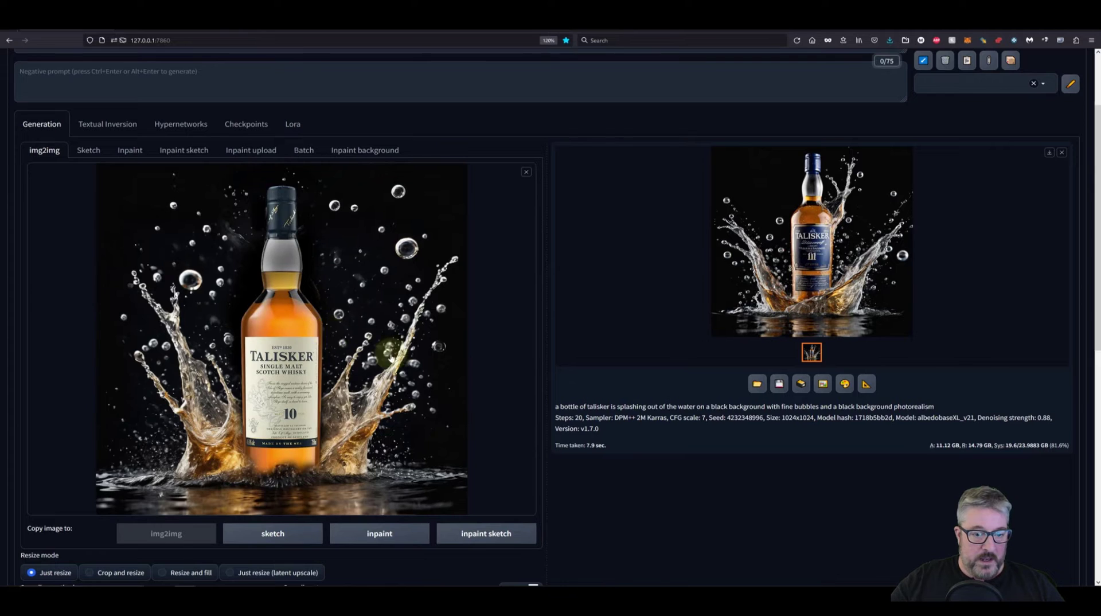
pyautogui.scroll(-5, 675, 452)
pyautogui.scroll(5, 680, 456)
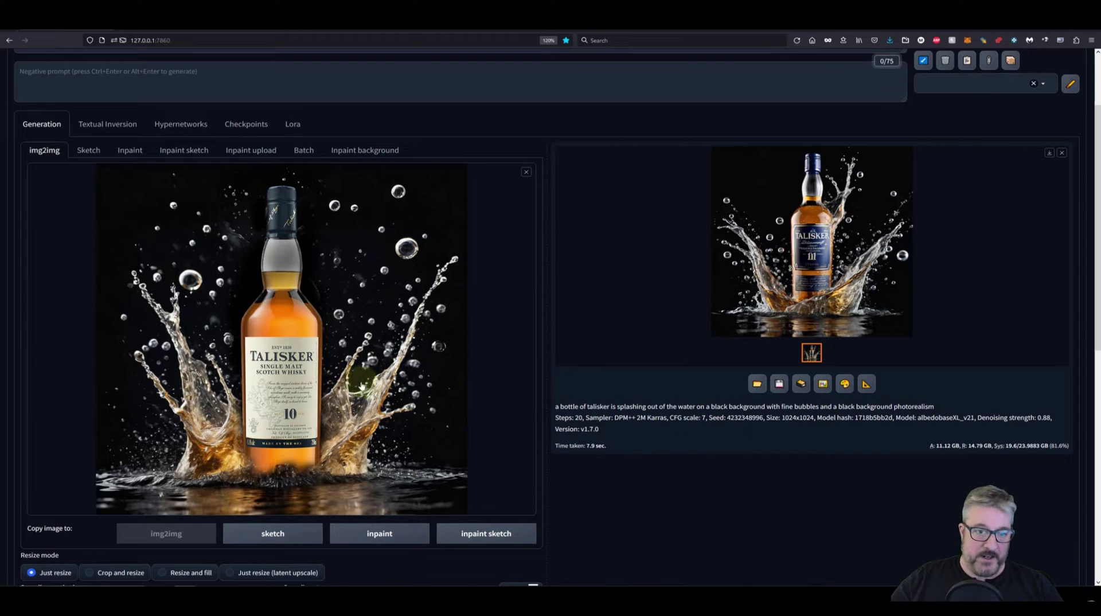
pyautogui.scroll(-5, 349, 382)
pyautogui.scroll(7, 369, 368)
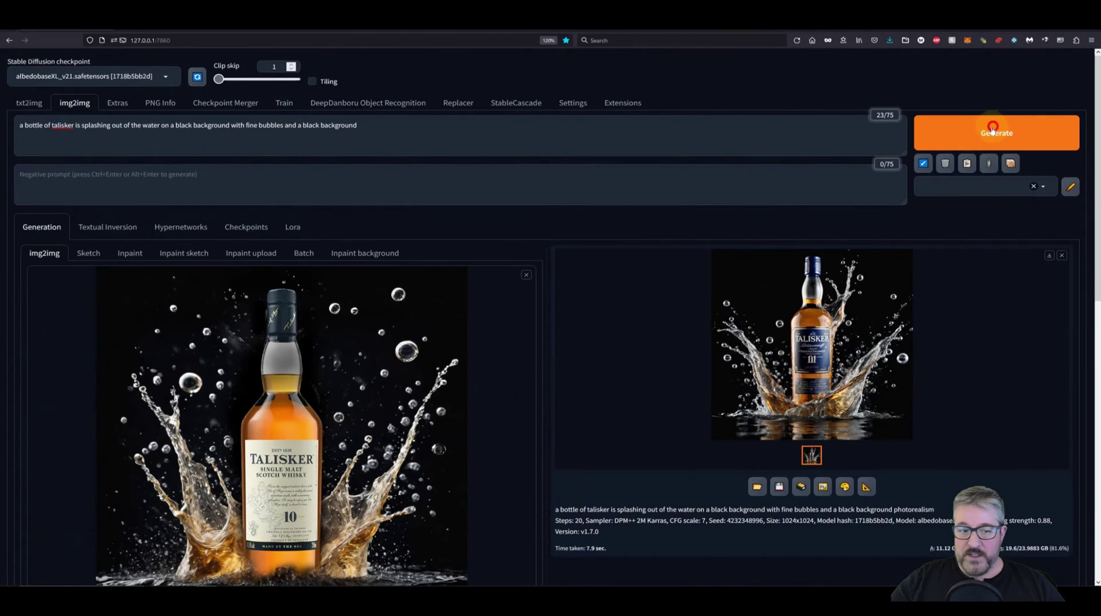
pyautogui.click(992, 129)
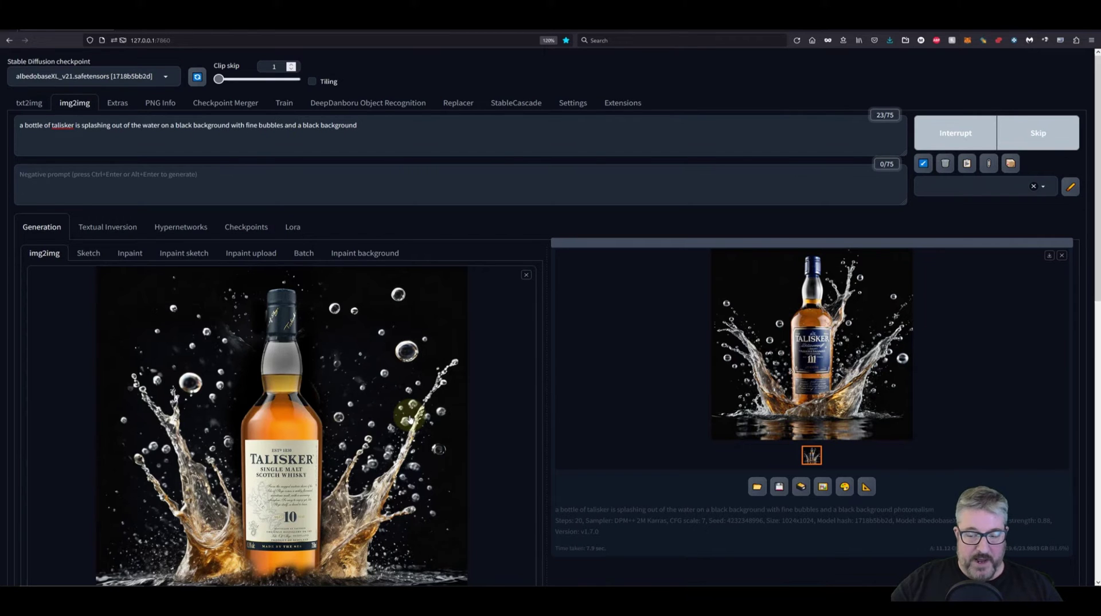
# Step: Examine the new Talisker splash result at full size against the composite source, checking bottle shape, label and splash
pyautogui.scroll(-4, 410, 418)
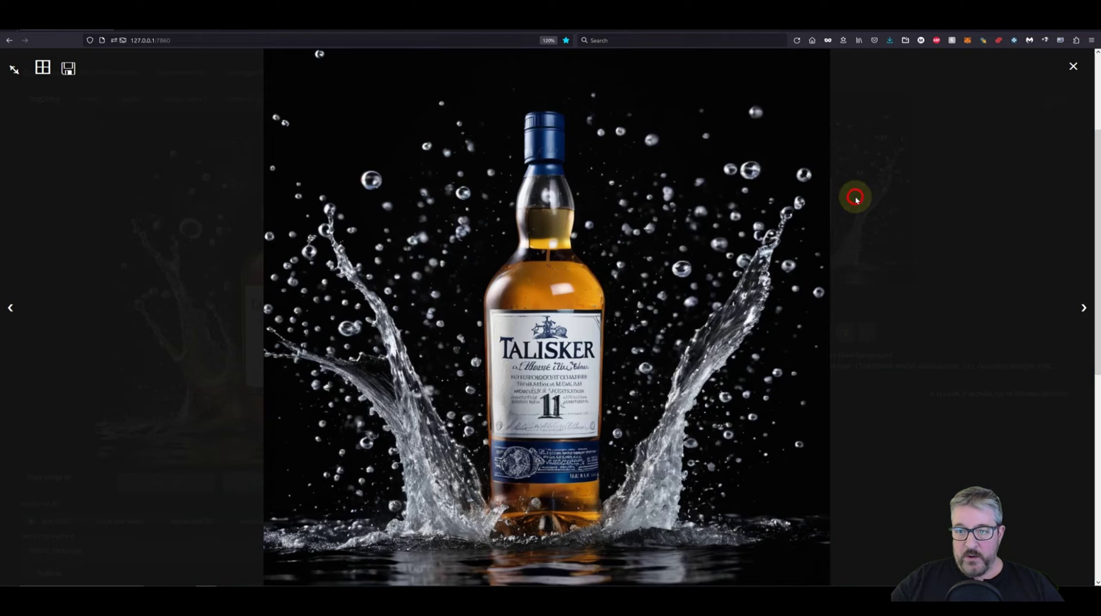
pyautogui.click(856, 198)
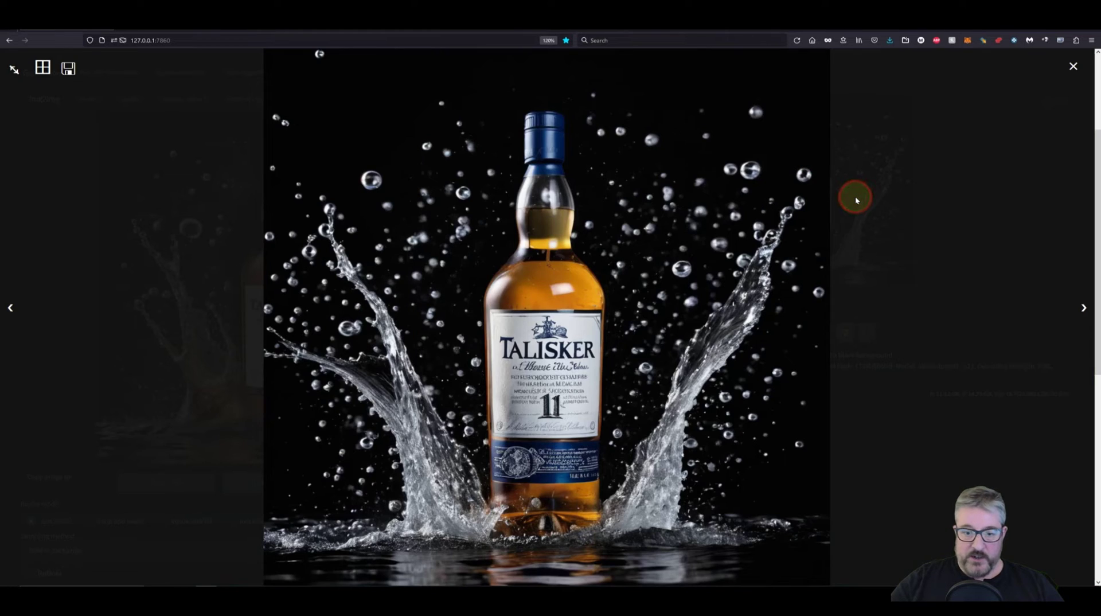
pyautogui.click(855, 196)
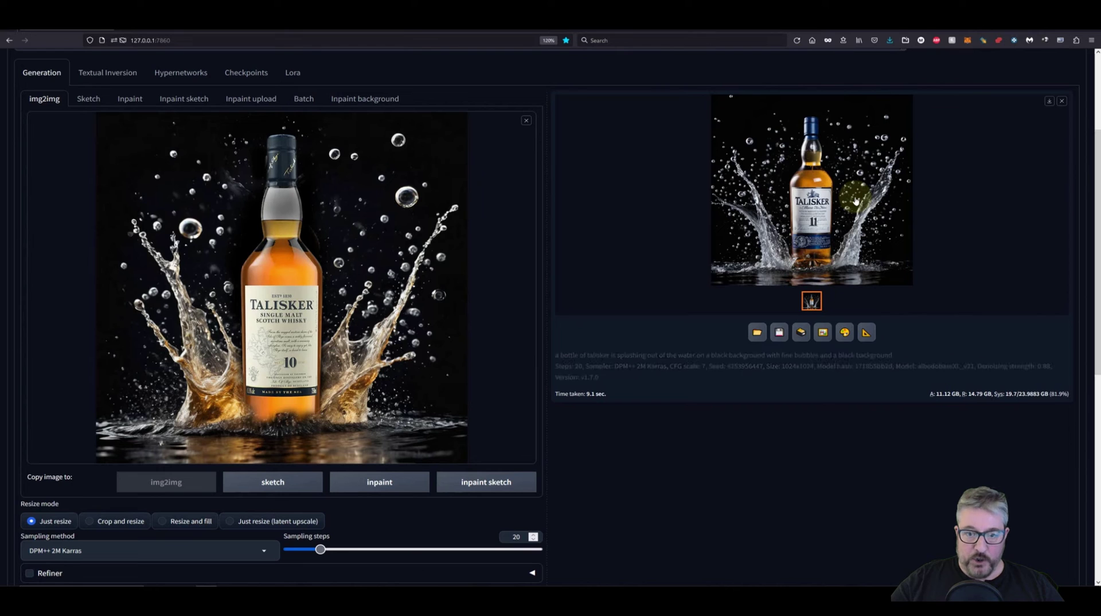
pyautogui.click(800, 176)
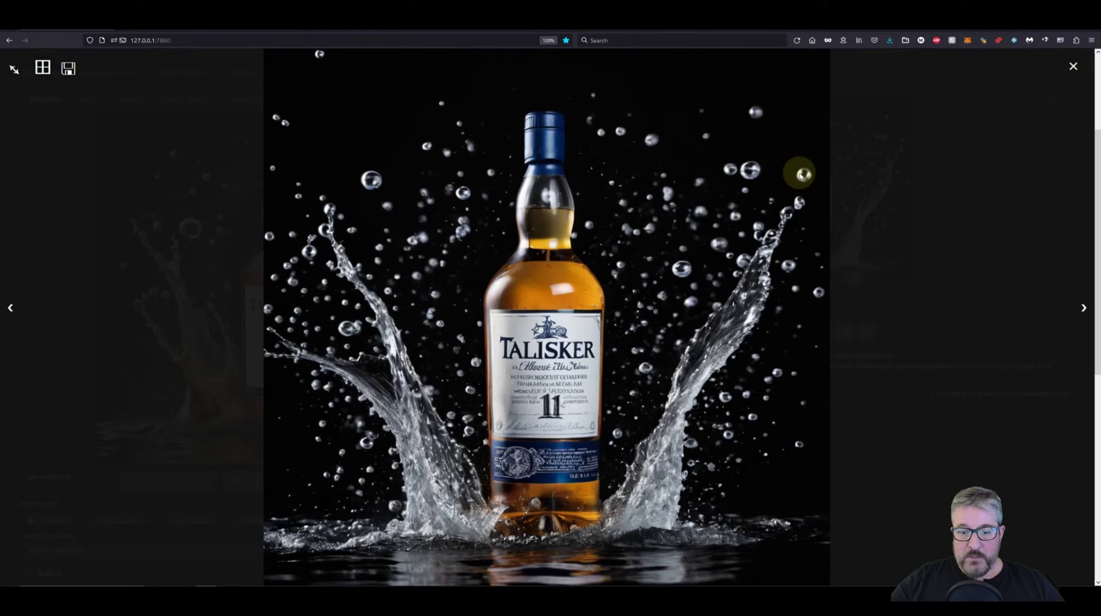
pyautogui.click(803, 174)
# Step: Set the denoising strength to 0.5 and generate the img2img result again from the composite
pyautogui.scroll(-6, 375, 286)
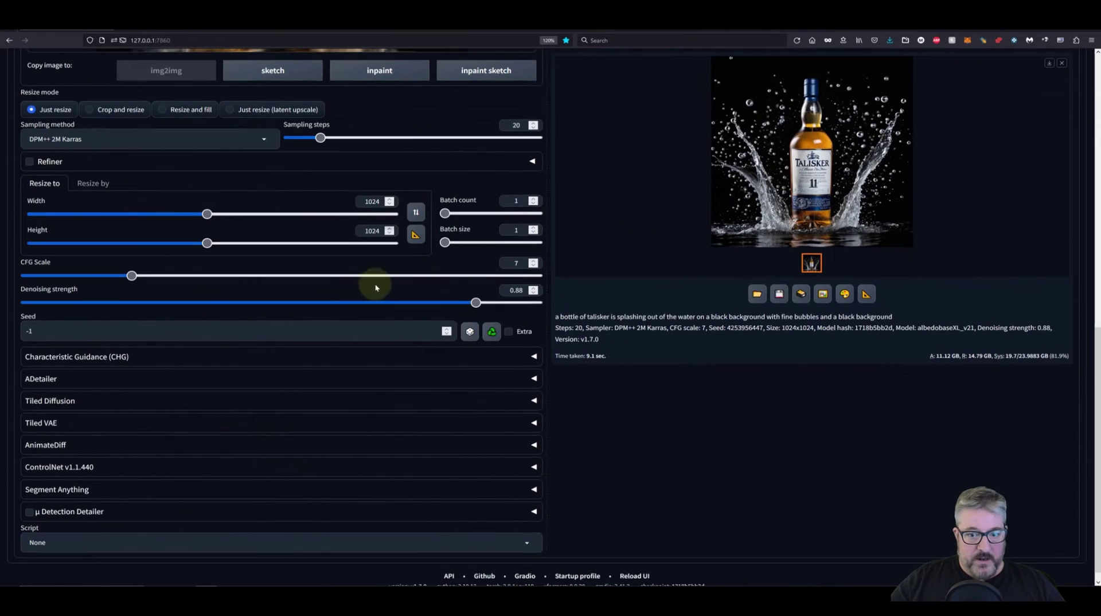
pyautogui.moveTo(303, 303); pyautogui.dragTo(281, 303)
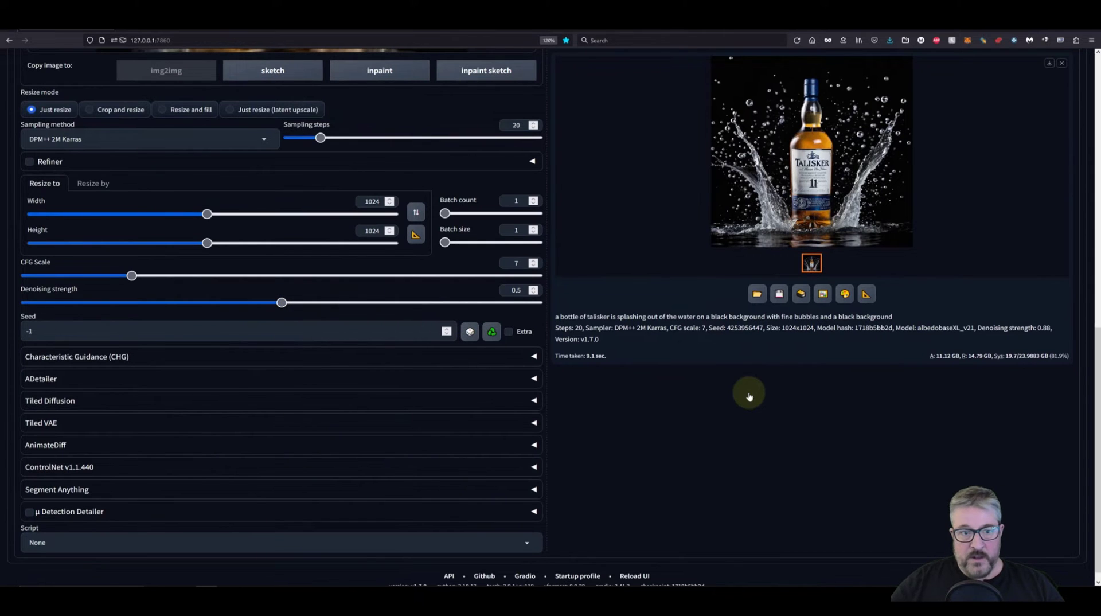
pyautogui.moveTo(344, 135); pyautogui.dragTo(351, 132)
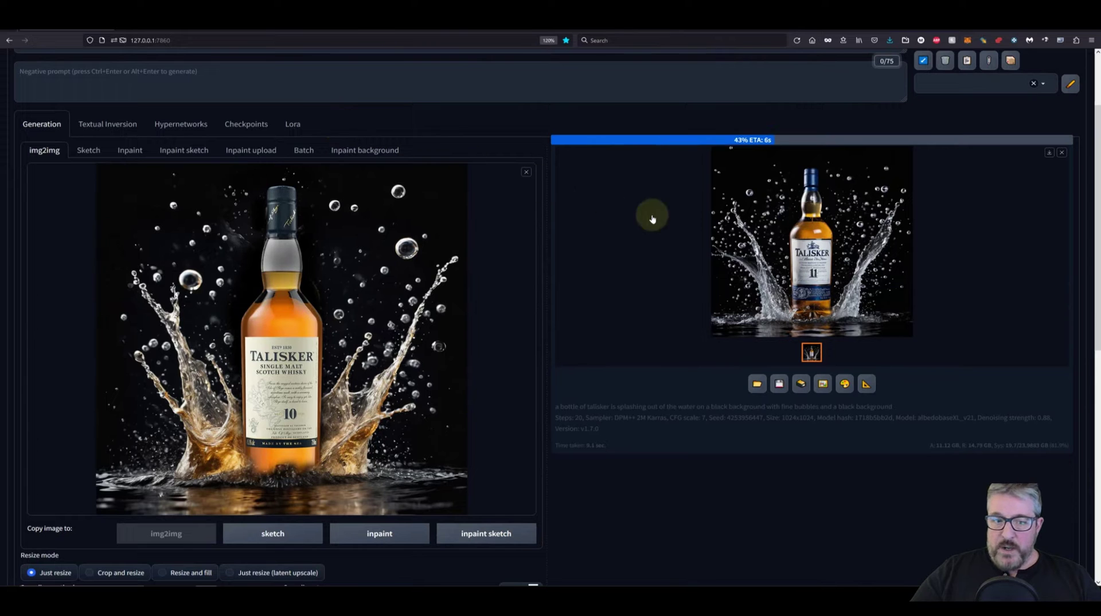
# Step: Examine the 0.5 denoising result at full size and compare its bottle, label and splash with the composite source
pyautogui.rightClick(743, 246)
pyautogui.click(851, 591)
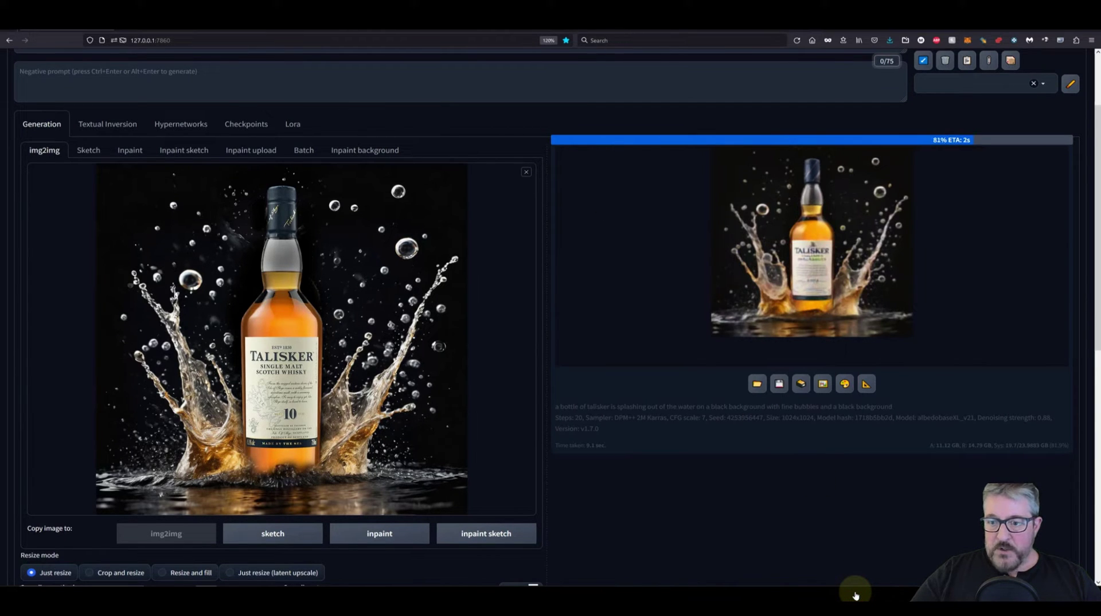
pyautogui.click(813, 294)
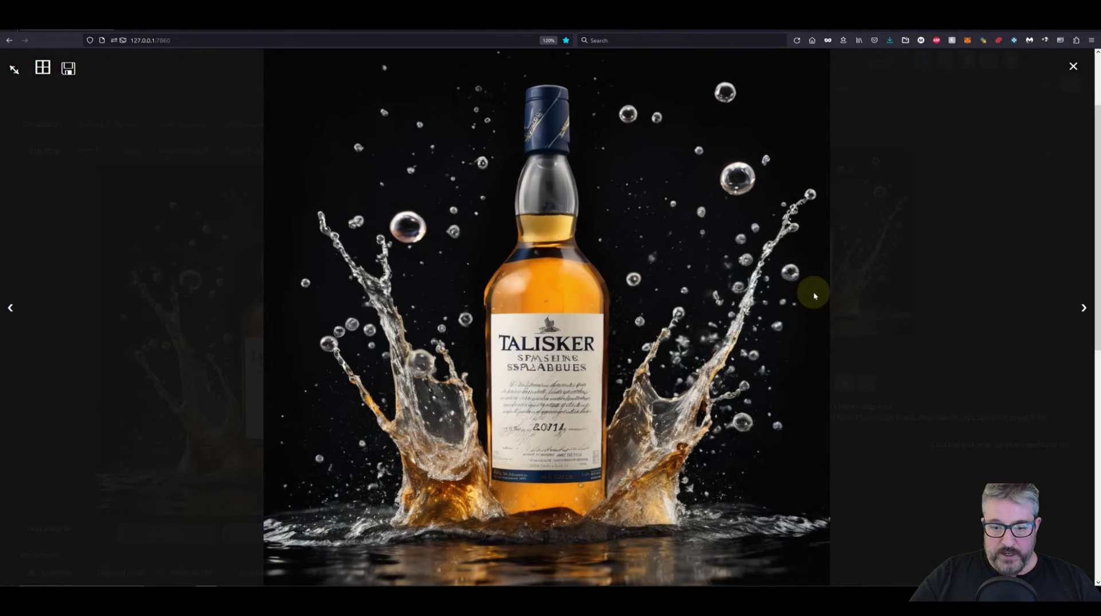
pyautogui.scroll(-8, 969, 492)
pyautogui.click(982, 513)
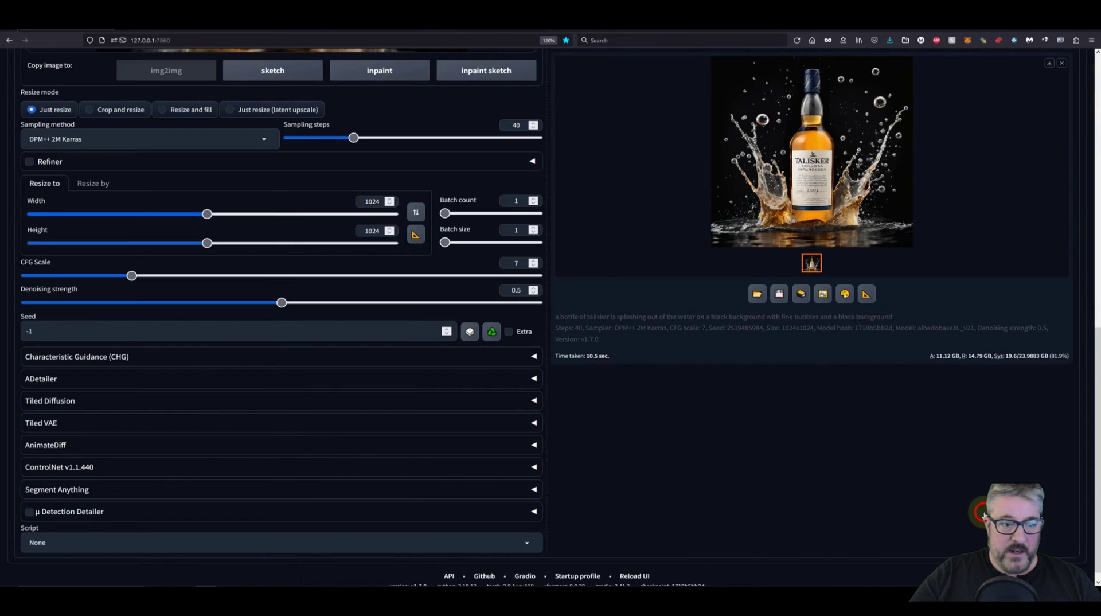
pyautogui.scroll(10, 983, 513)
pyautogui.scroll(-3, 982, 516)
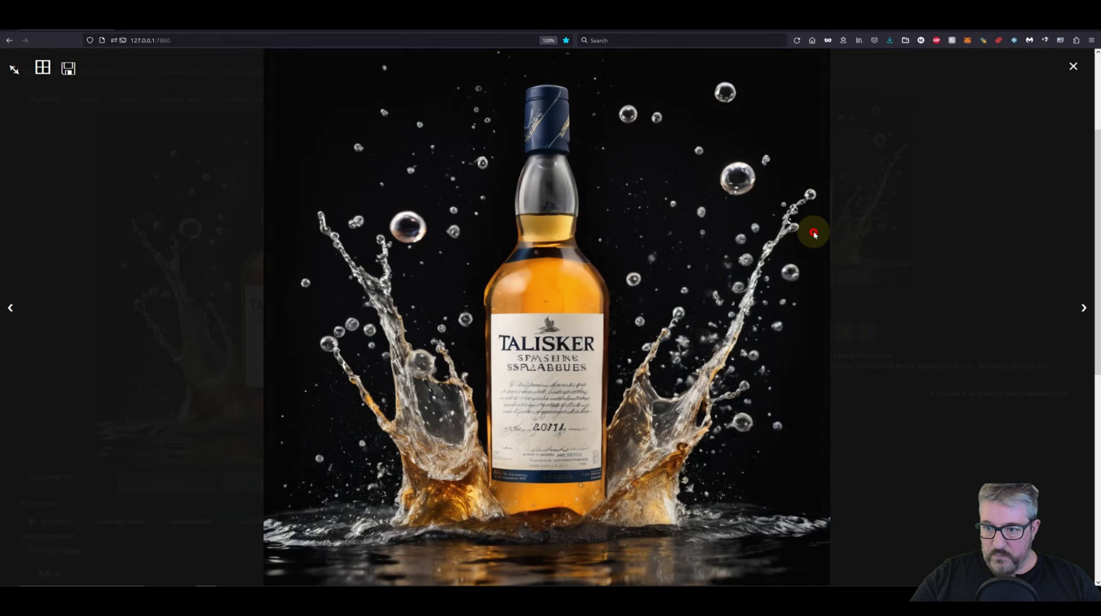
pyautogui.click(815, 236)
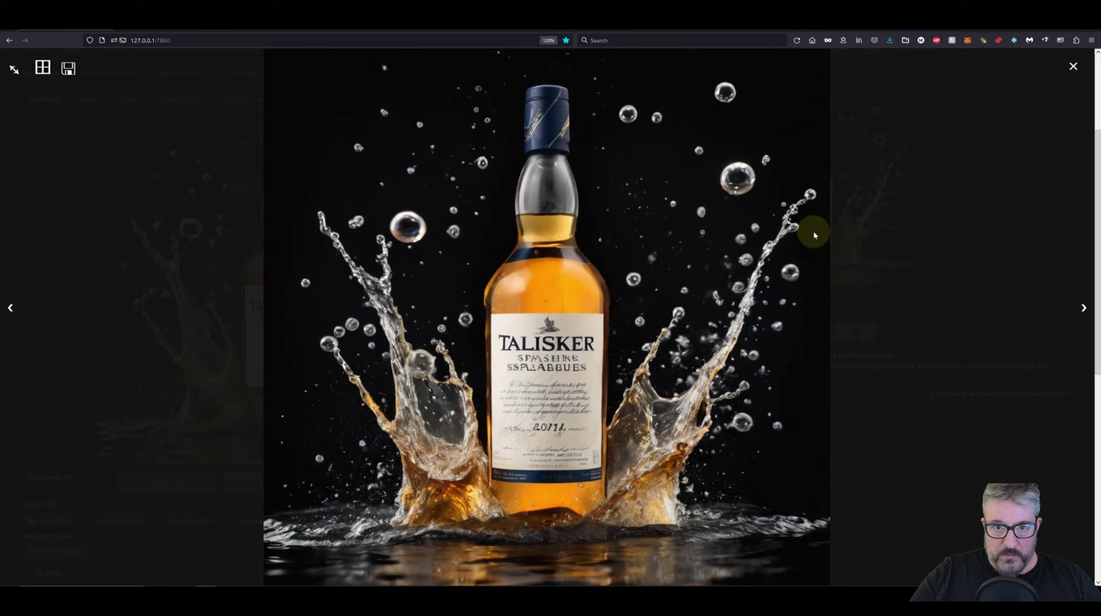
pyautogui.click(955, 468)
pyautogui.click(742, 384)
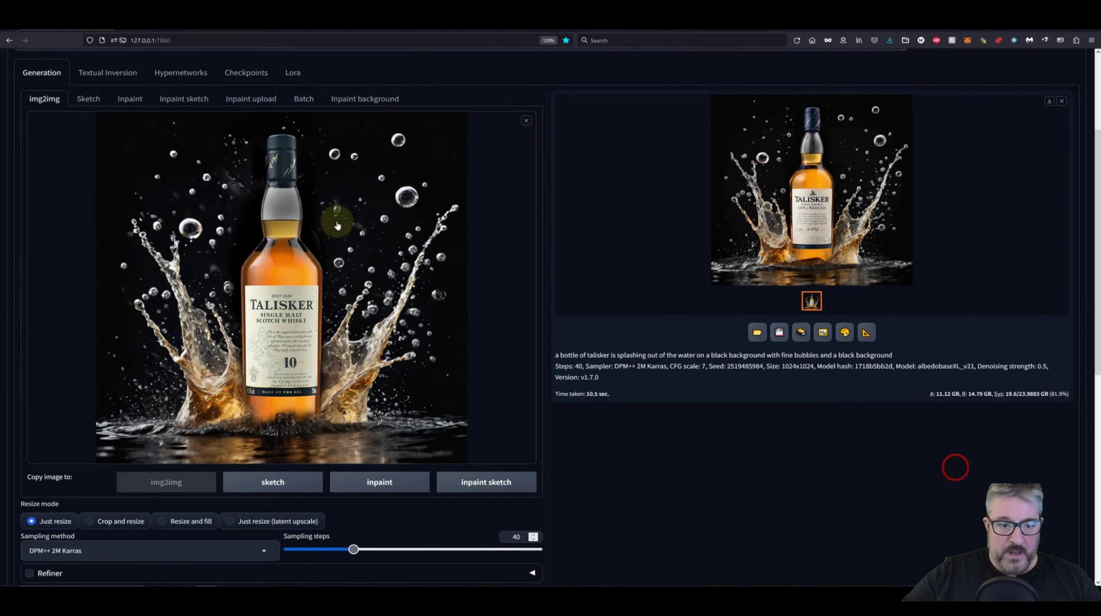
# Step: Enable ControlNet Unit 0 for the img2img generation and set its control type to Canny
pyautogui.scroll(-5, 337, 226)
pyautogui.scroll(-3, 337, 226)
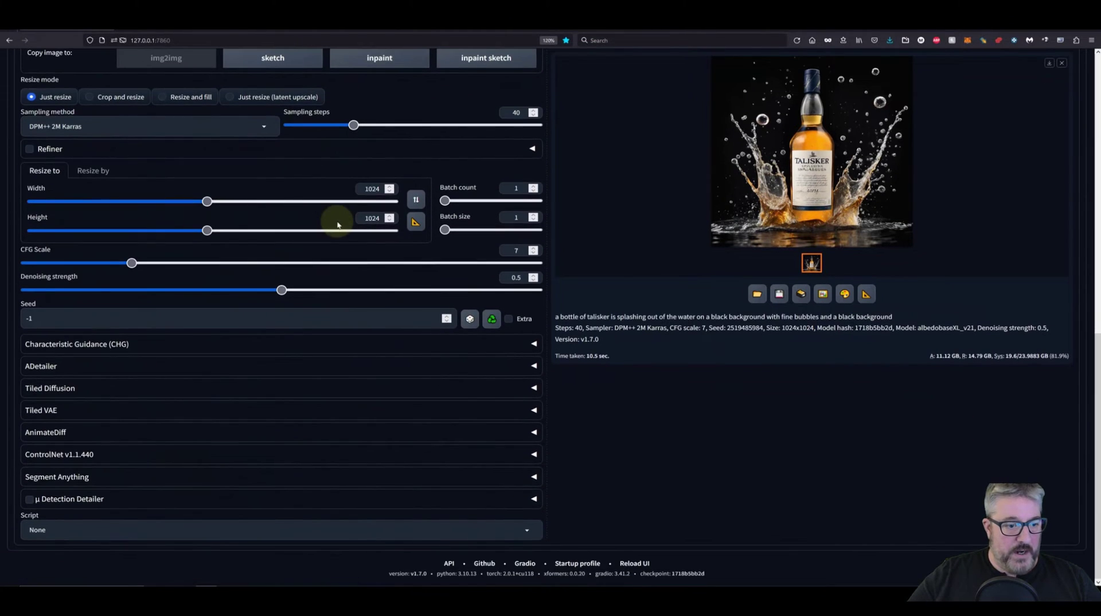
pyautogui.click(62, 455)
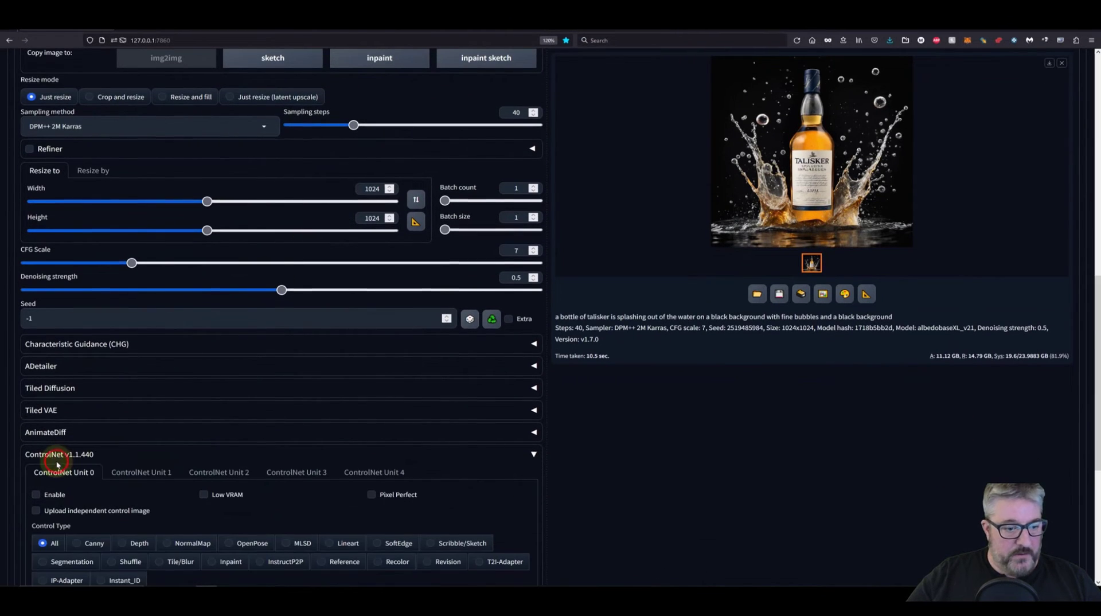
pyautogui.scroll(-5, 61, 458)
pyautogui.scroll(13, 57, 464)
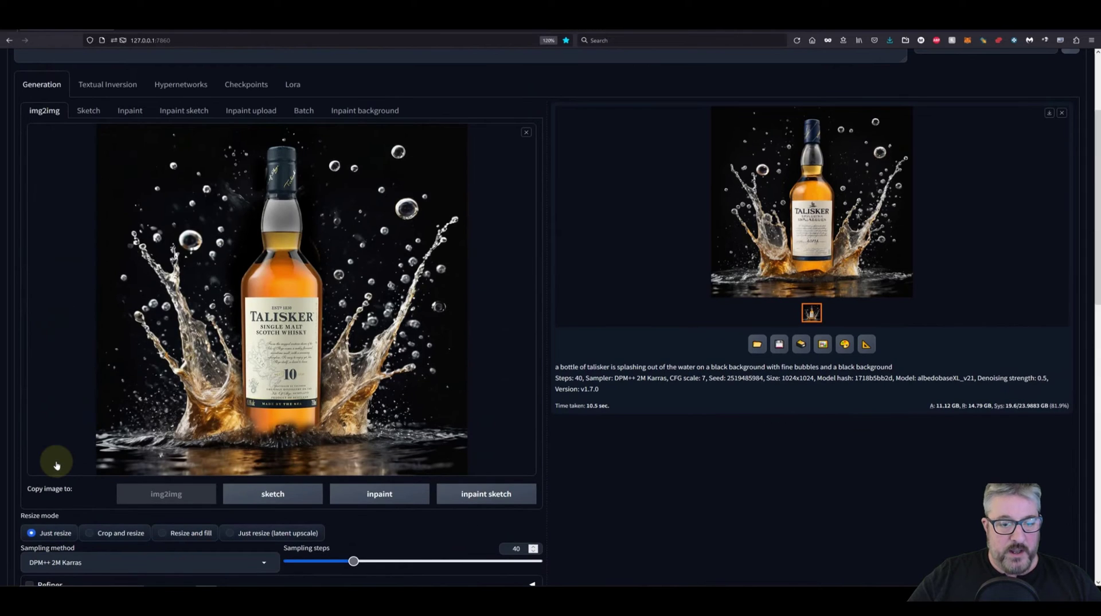
pyautogui.scroll(-9, 57, 465)
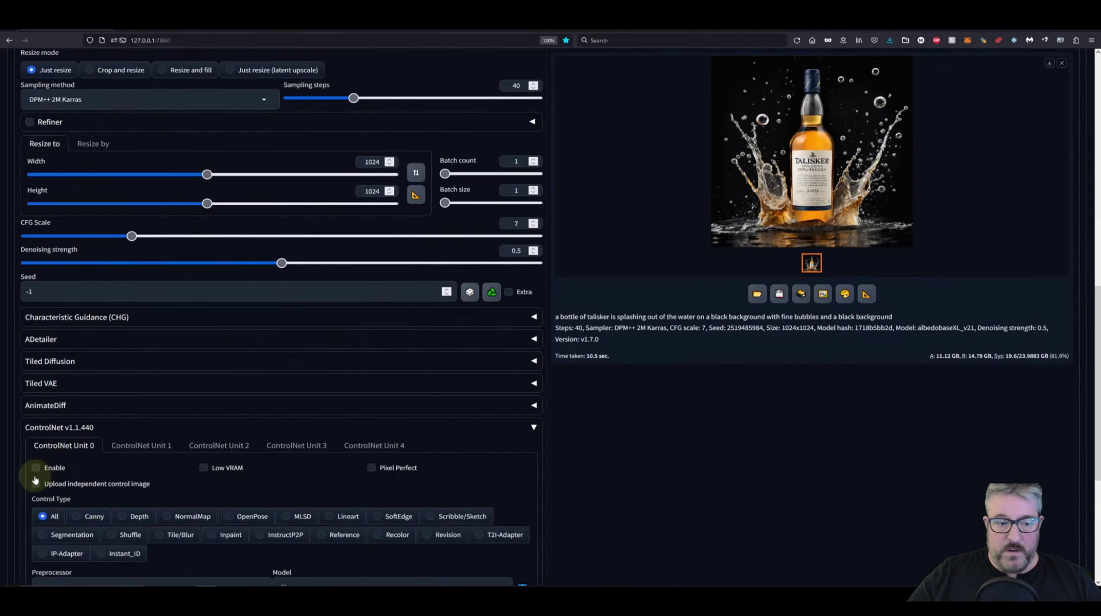
pyautogui.click(36, 467)
pyautogui.scroll(-4, 268, 498)
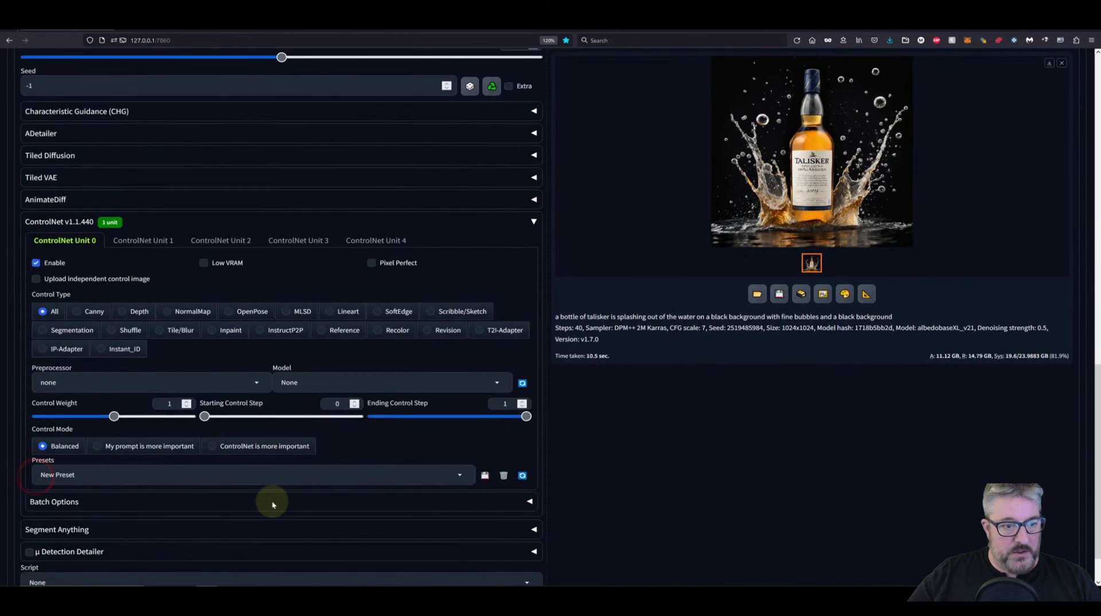
pyautogui.click(81, 312)
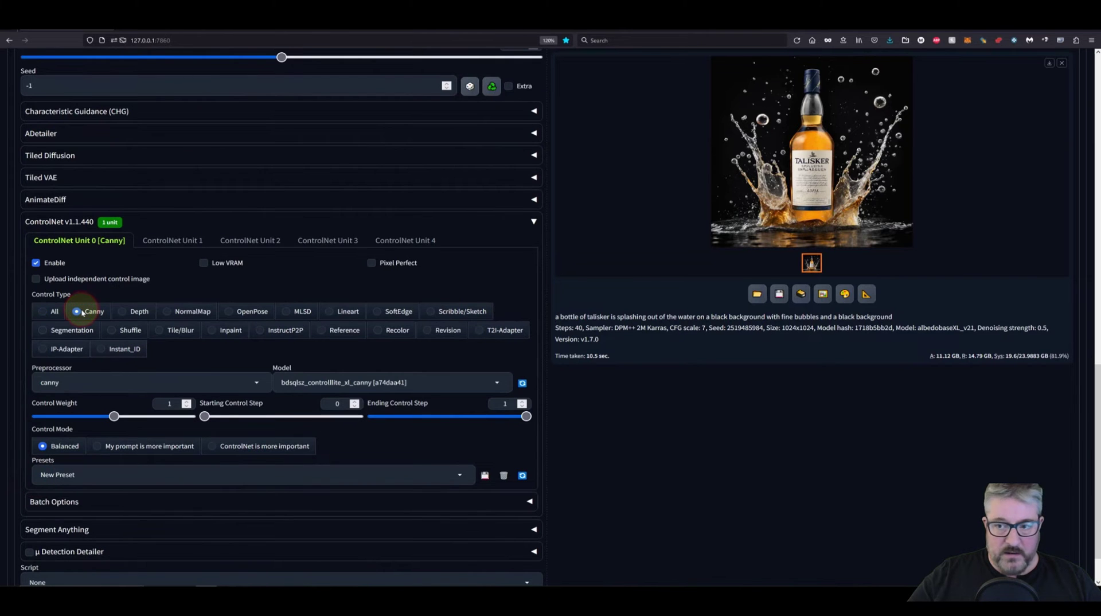
# Step: Set the Canny unit's preprocessor resolution to 888 and ending control step to 0.8, and inspect the image generated with them at full size
pyautogui.scroll(7, 82, 313)
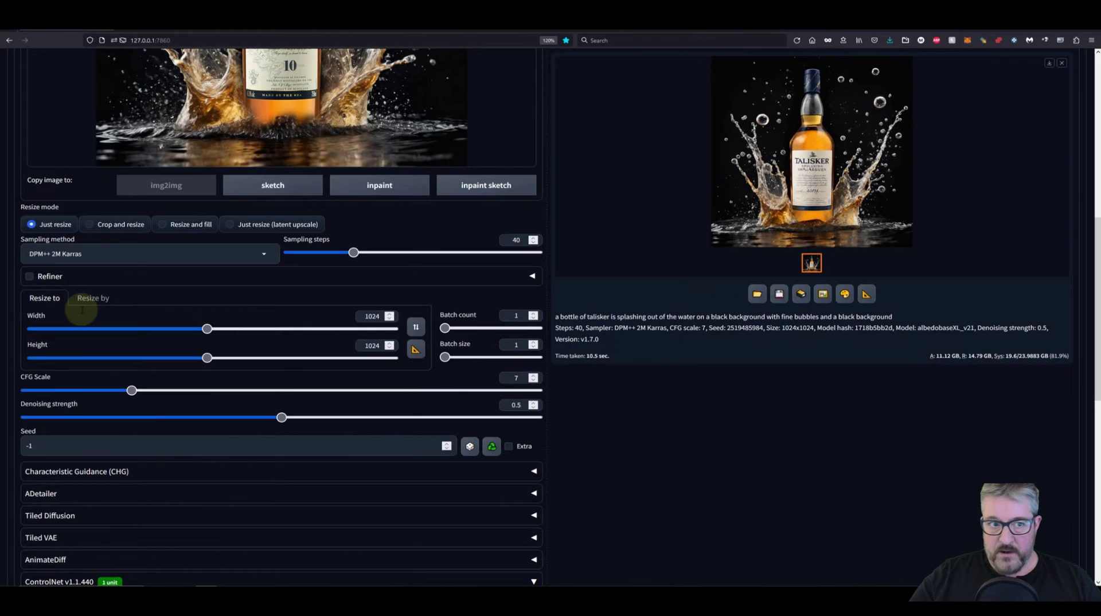
pyautogui.scroll(-8, 82, 310)
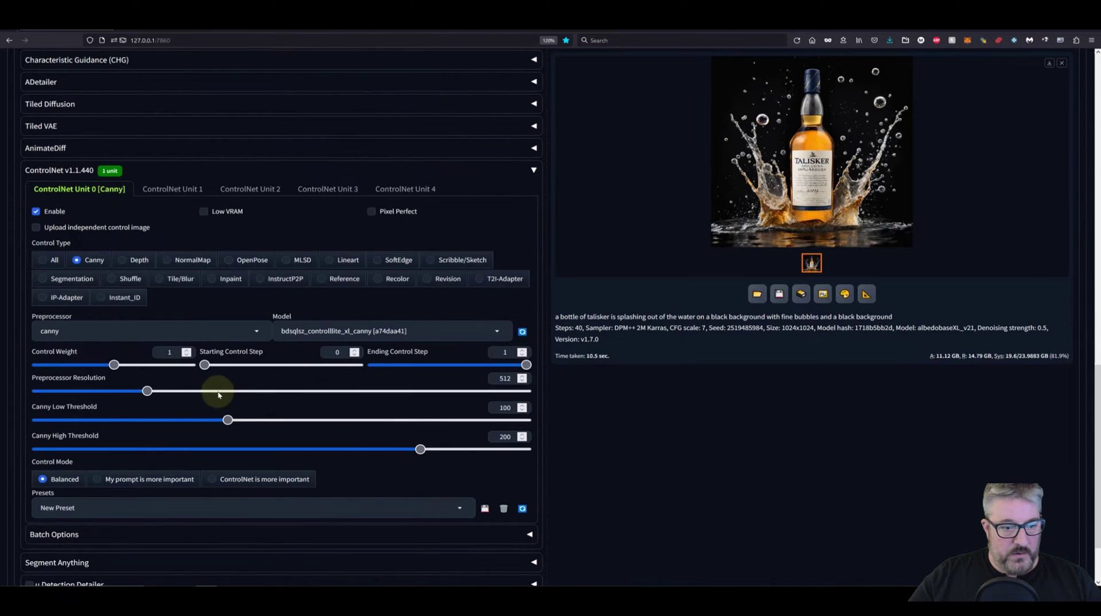
pyautogui.moveTo(219, 394); pyautogui.dragTo(240, 392)
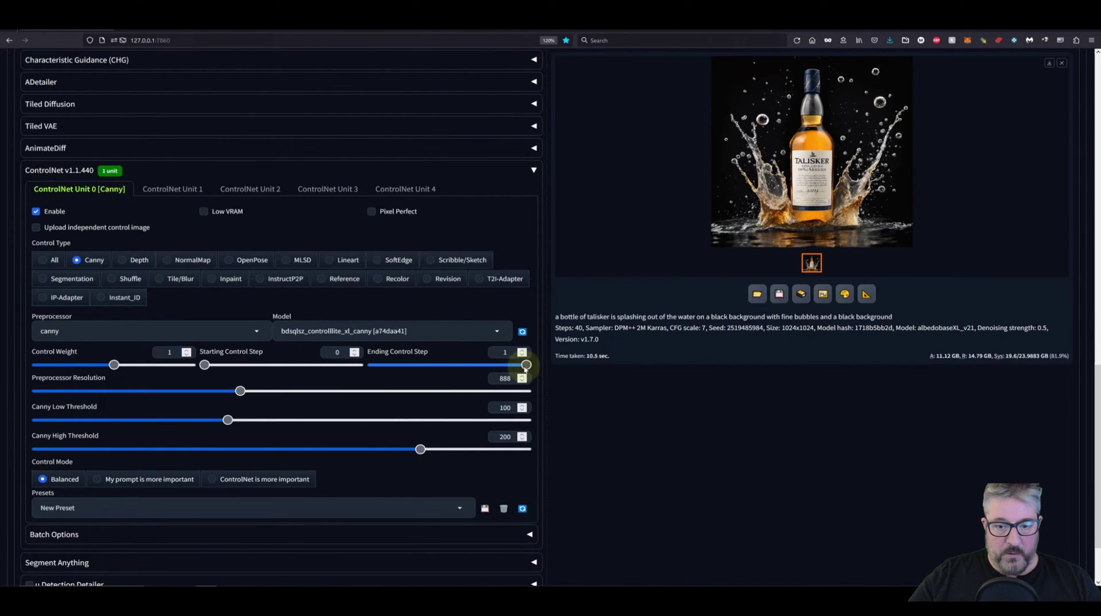
pyautogui.moveTo(525, 367); pyautogui.dragTo(506, 367)
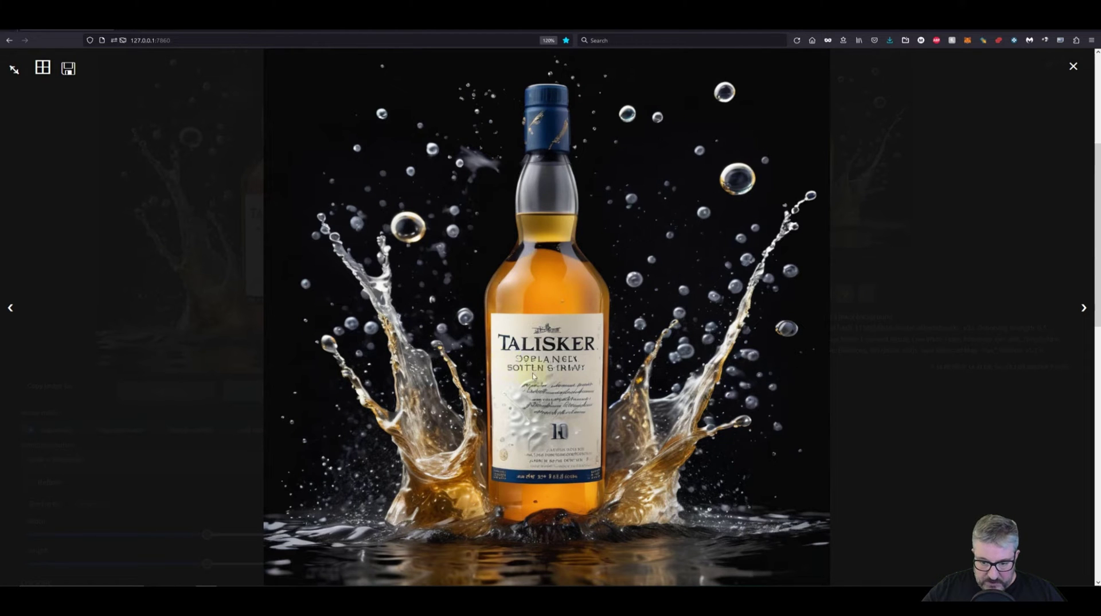
pyautogui.click(1001, 512)
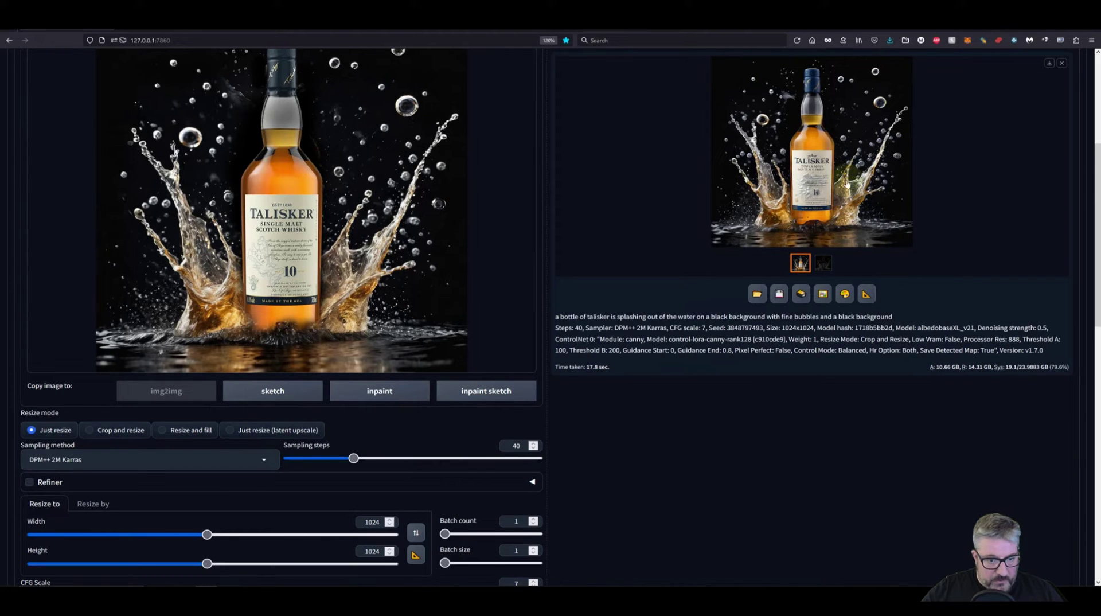
pyautogui.click(833, 151)
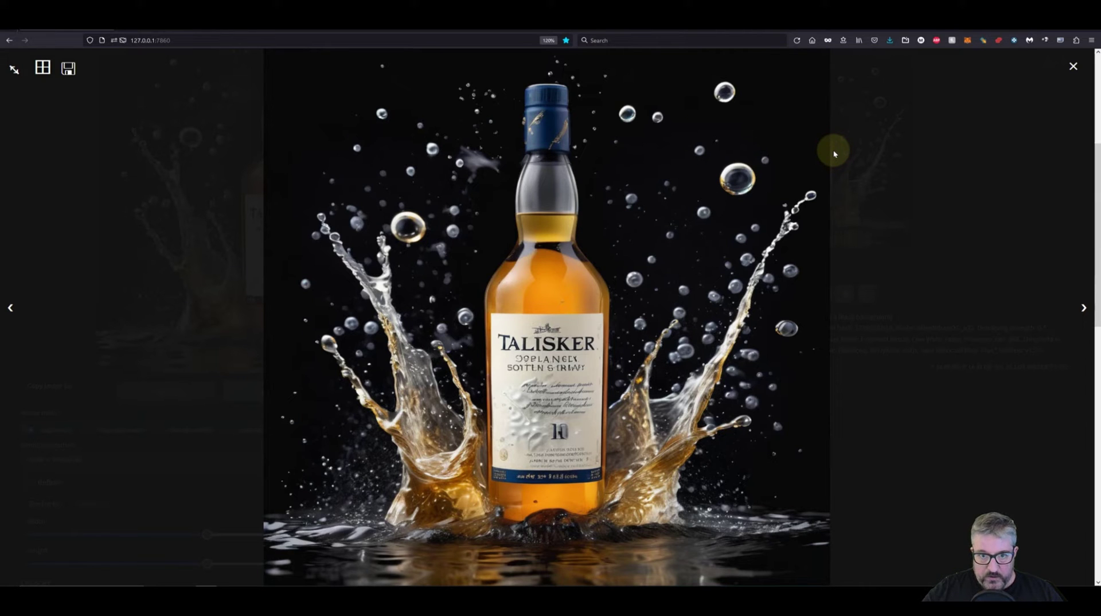
pyautogui.click(915, 413)
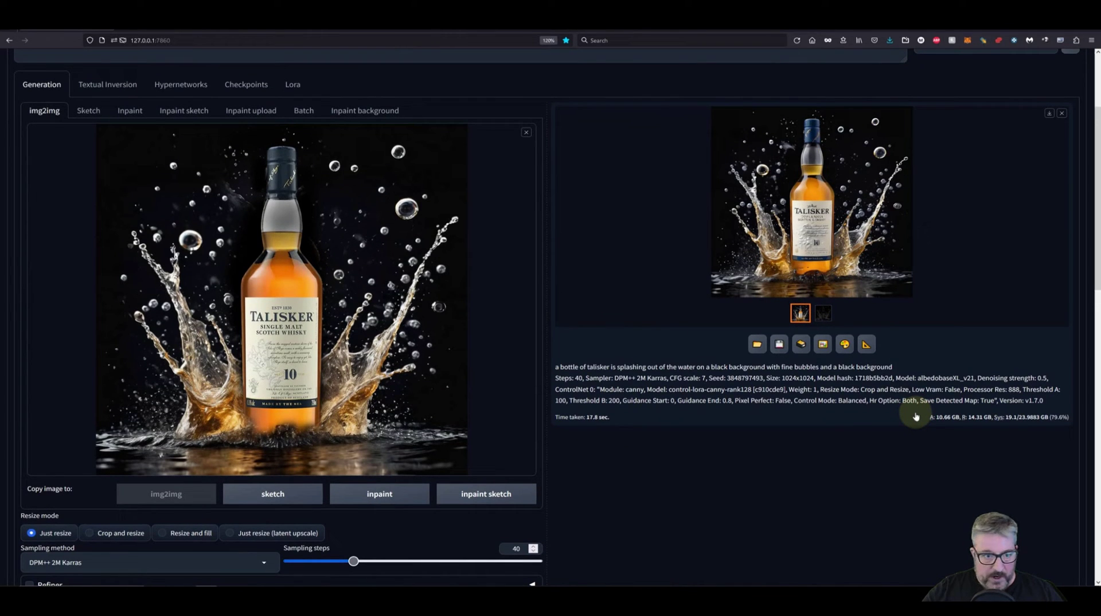
# Step: Send the Canny-guided result to img2img as the new source, and generate from it to inspect the new image at full size
pyautogui.click(823, 347)
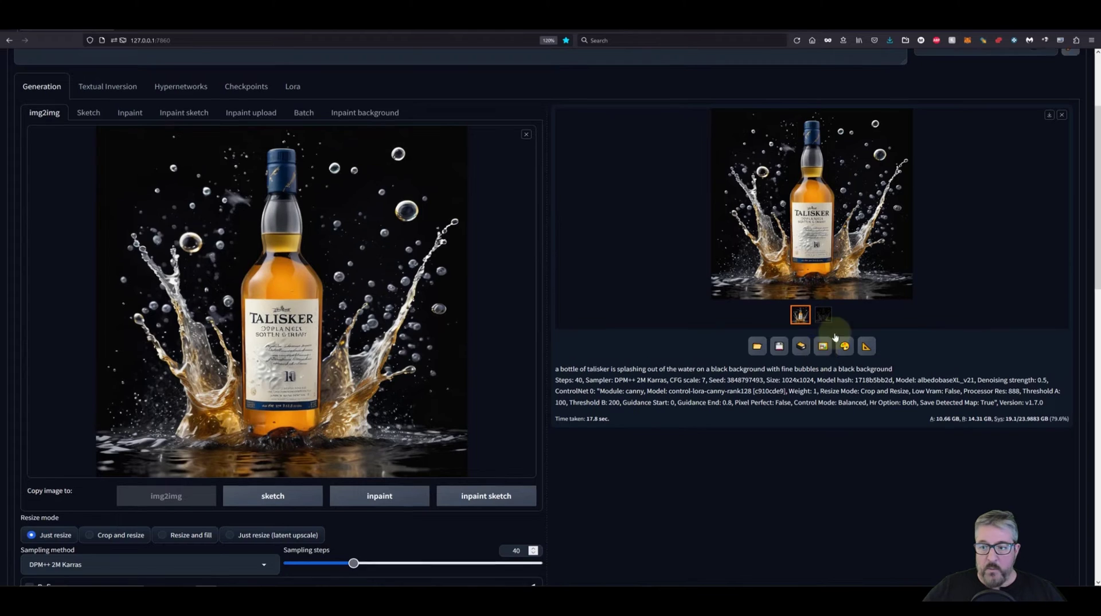
pyautogui.scroll(3, 836, 344)
pyautogui.click(1011, 115)
pyautogui.scroll(-3, 695, 314)
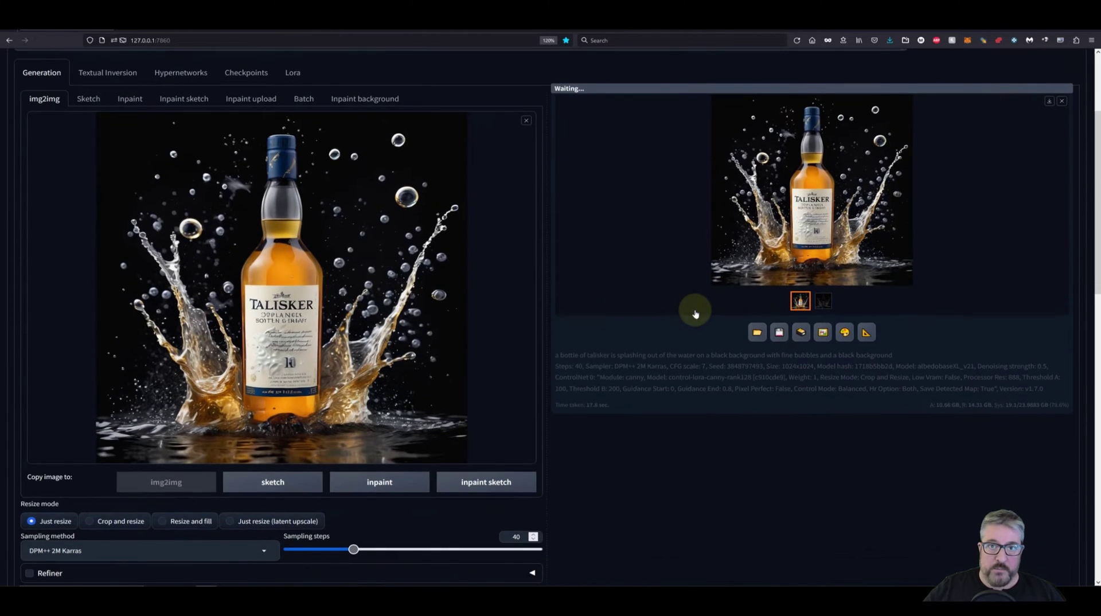
pyautogui.scroll(-2, 645, 357)
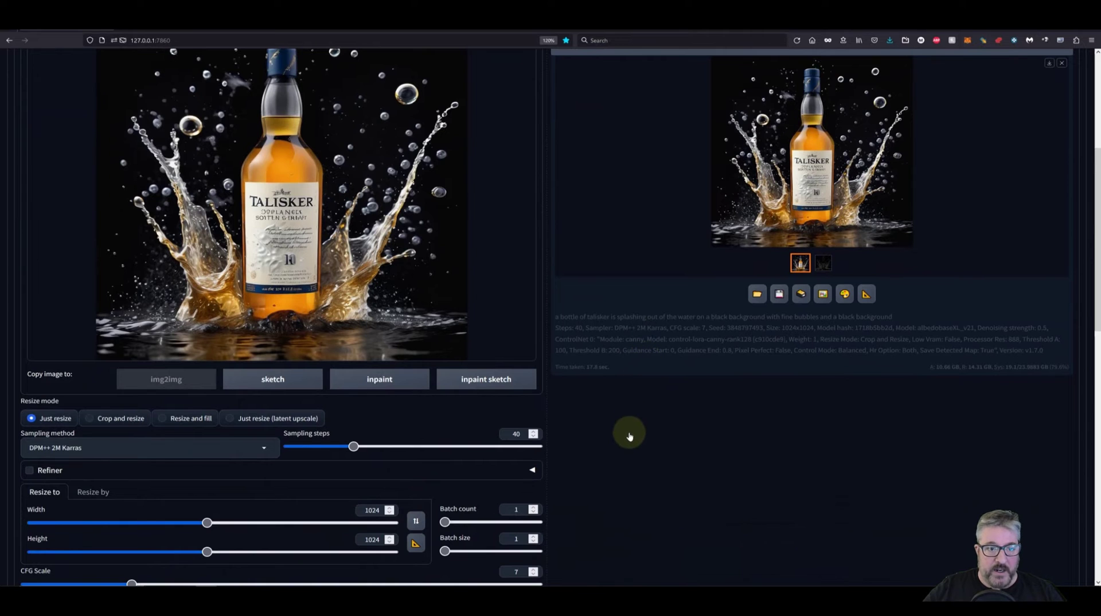
pyautogui.scroll(3, 628, 436)
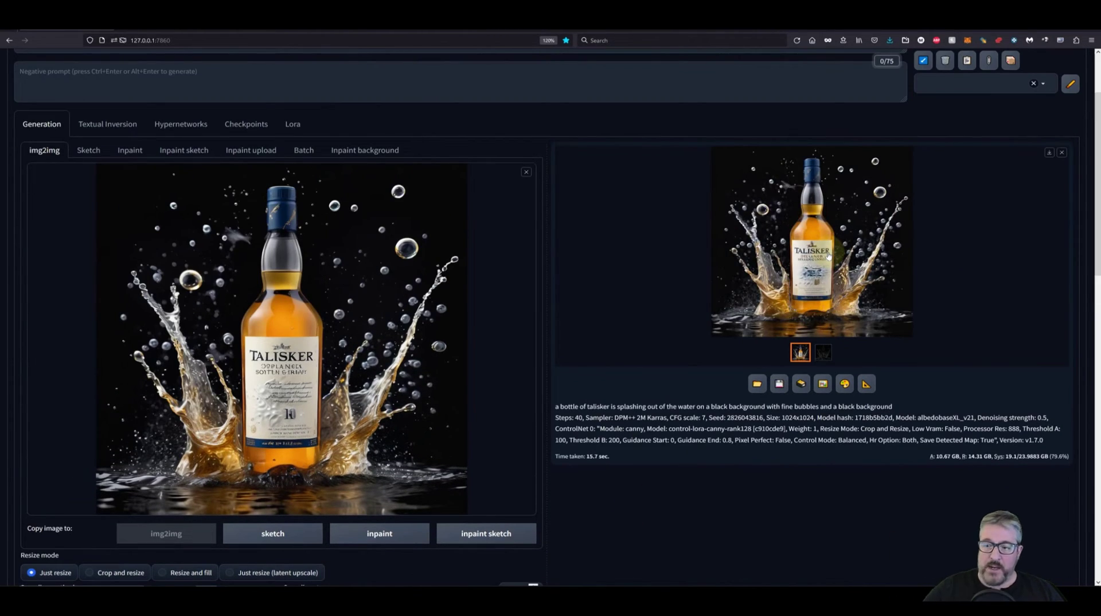
pyautogui.click(828, 256)
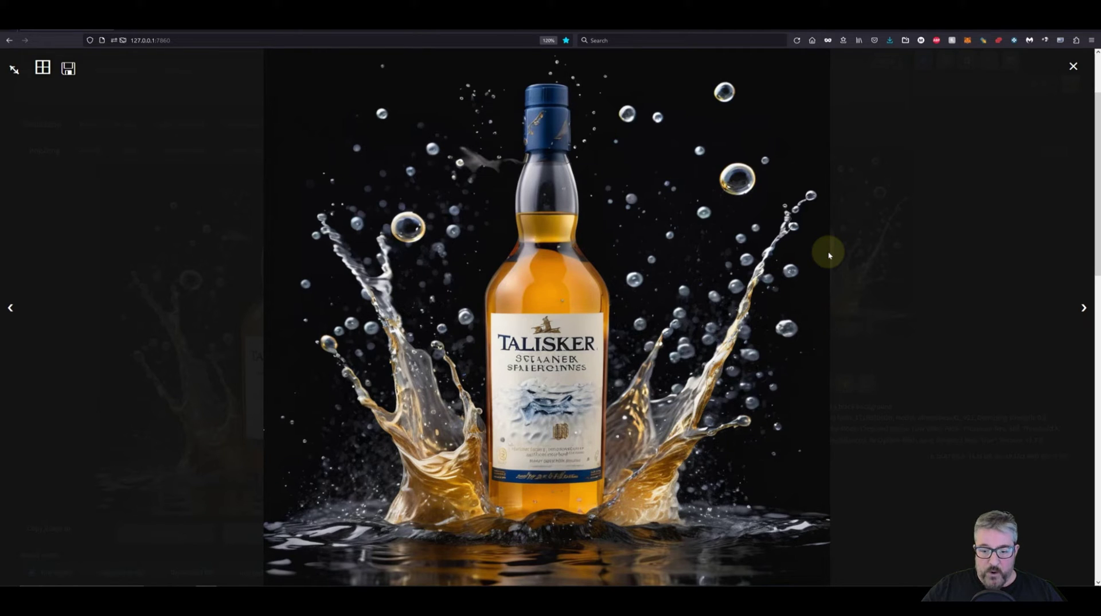
pyautogui.click(937, 553)
pyautogui.scroll(-3, 518, 347)
pyautogui.scroll(5, 518, 346)
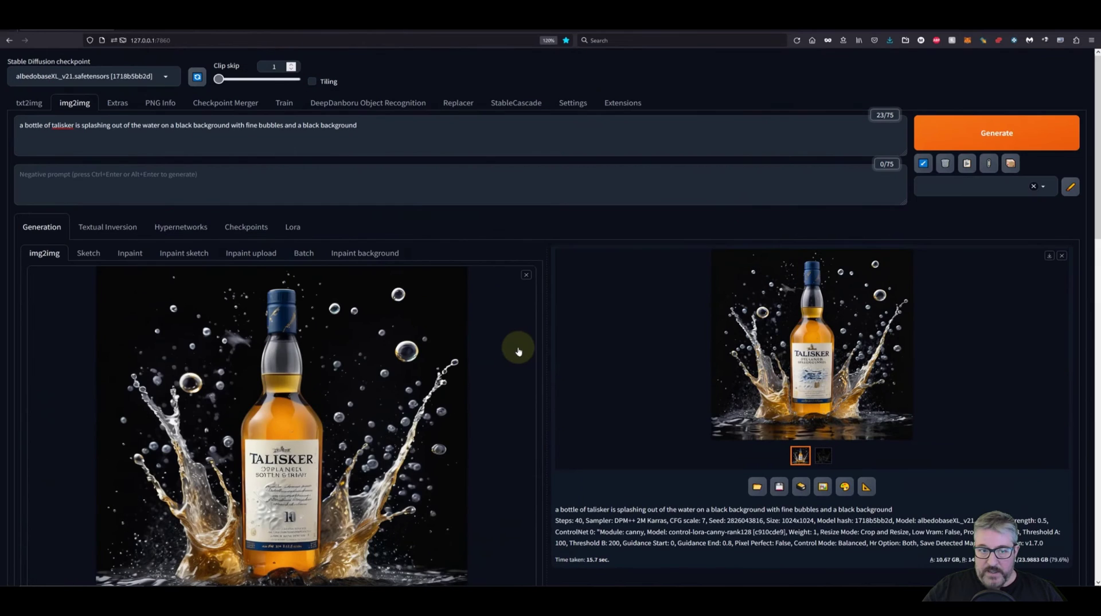
# Step: Append ", photo, real, detail," to the img2img prompt and generate again, viewing the new bottle image at full size
pyautogui.click(59, 124)
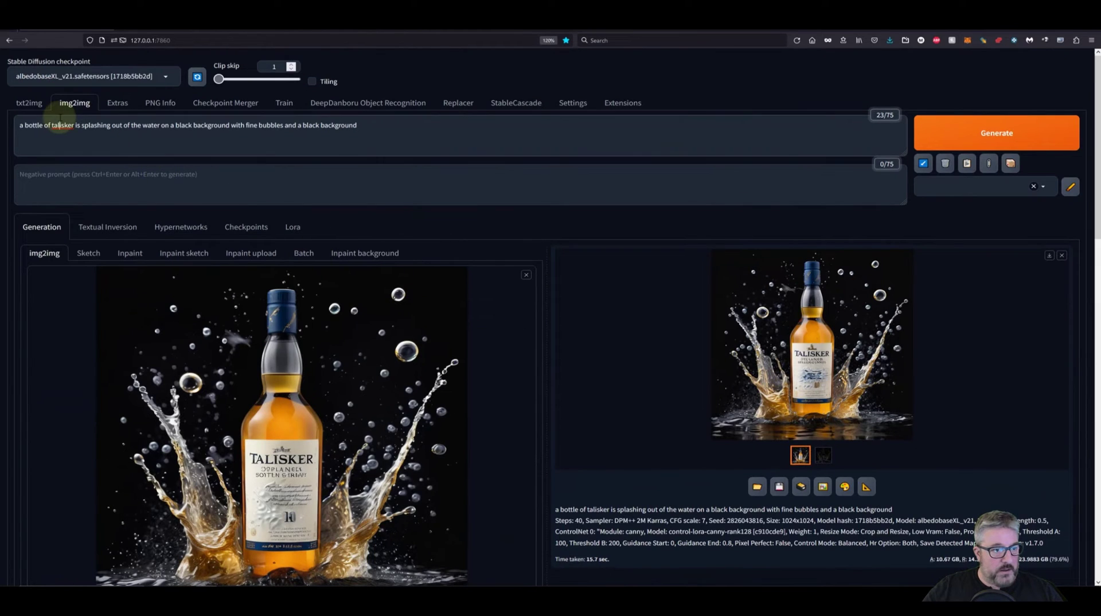
pyautogui.rightClick(60, 124)
pyautogui.click(53, 119)
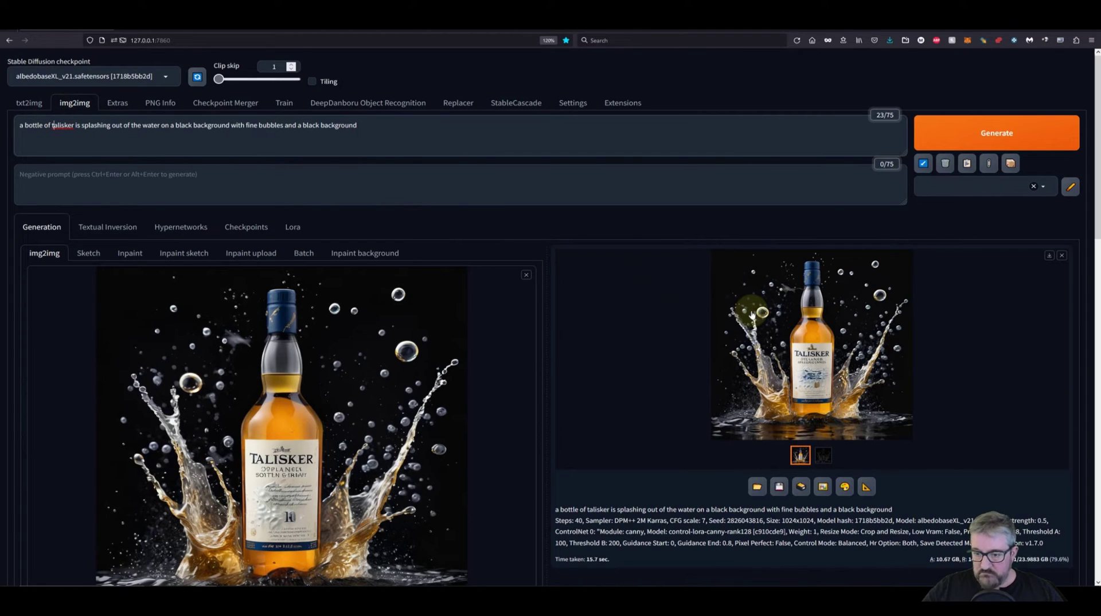
pyautogui.click(463, 135)
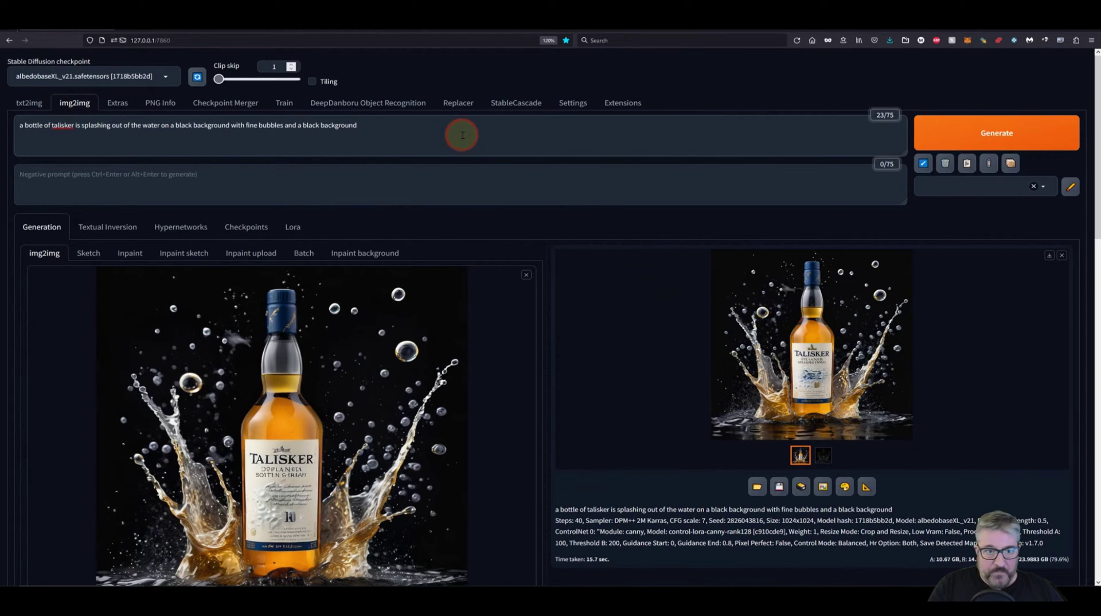
pyautogui.write(', photo, real, detail,')
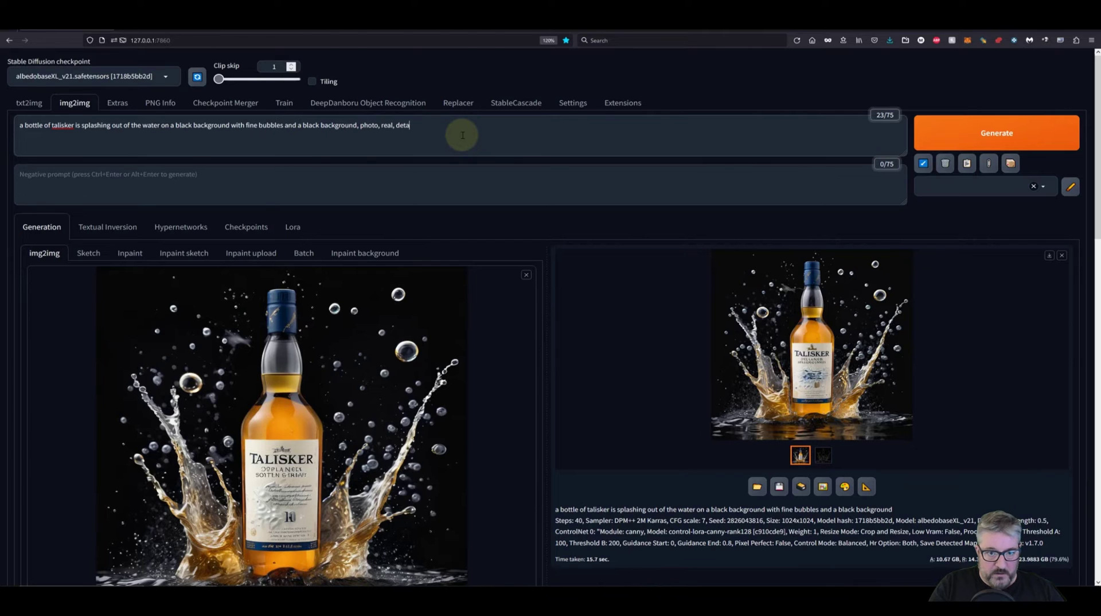
pyautogui.click(1022, 120)
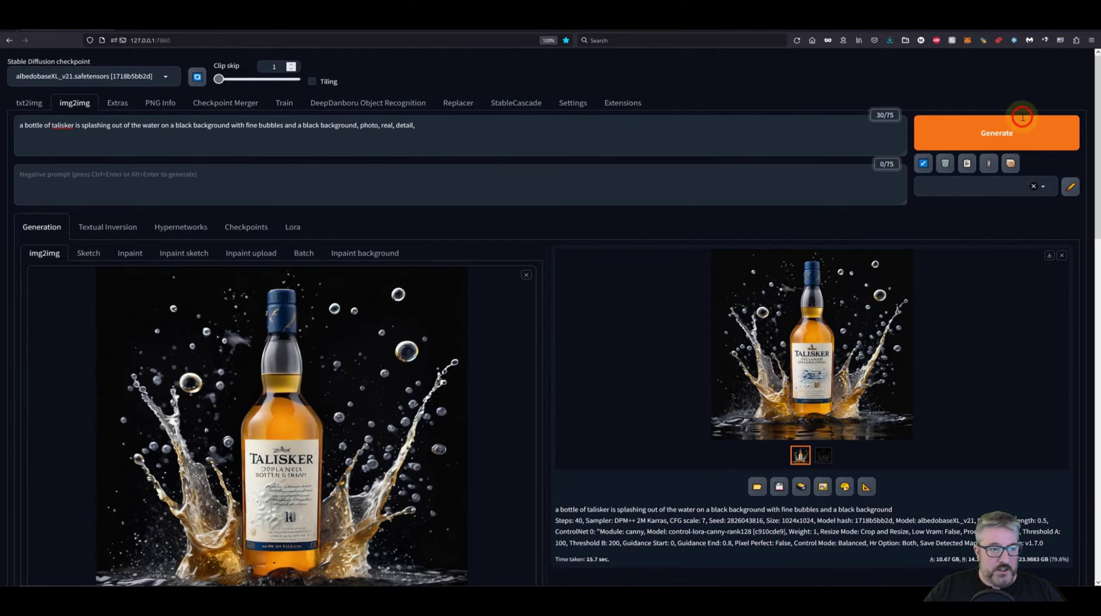
pyautogui.click(763, 347)
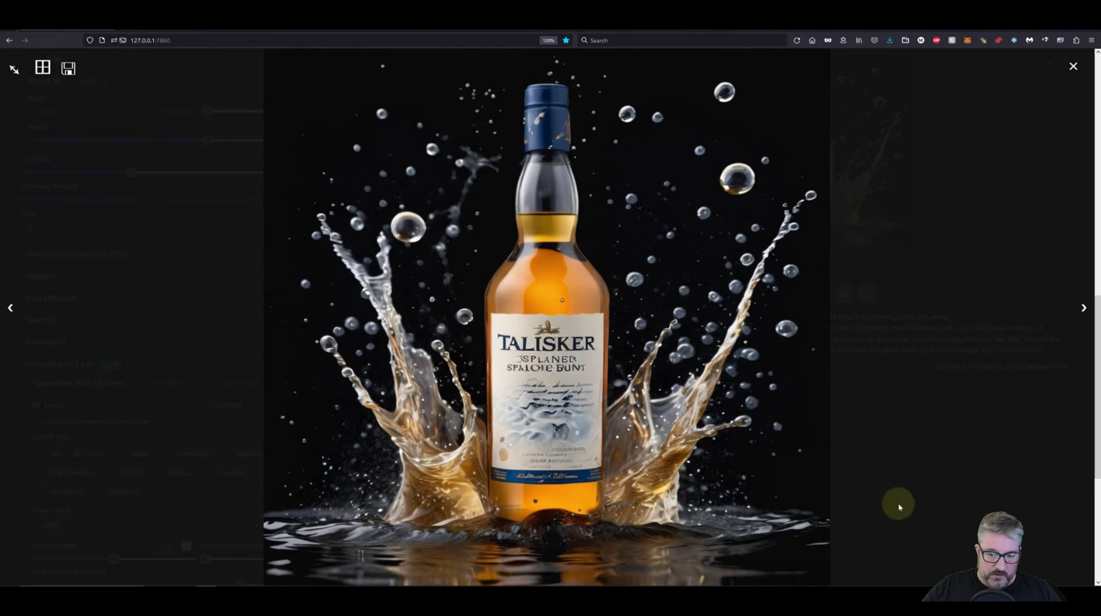
pyautogui.click(947, 498)
# Step: Raise the CFG scale to 8.5 for the next img2img generation
pyautogui.scroll(4, 335, 368)
pyautogui.scroll(2, 335, 367)
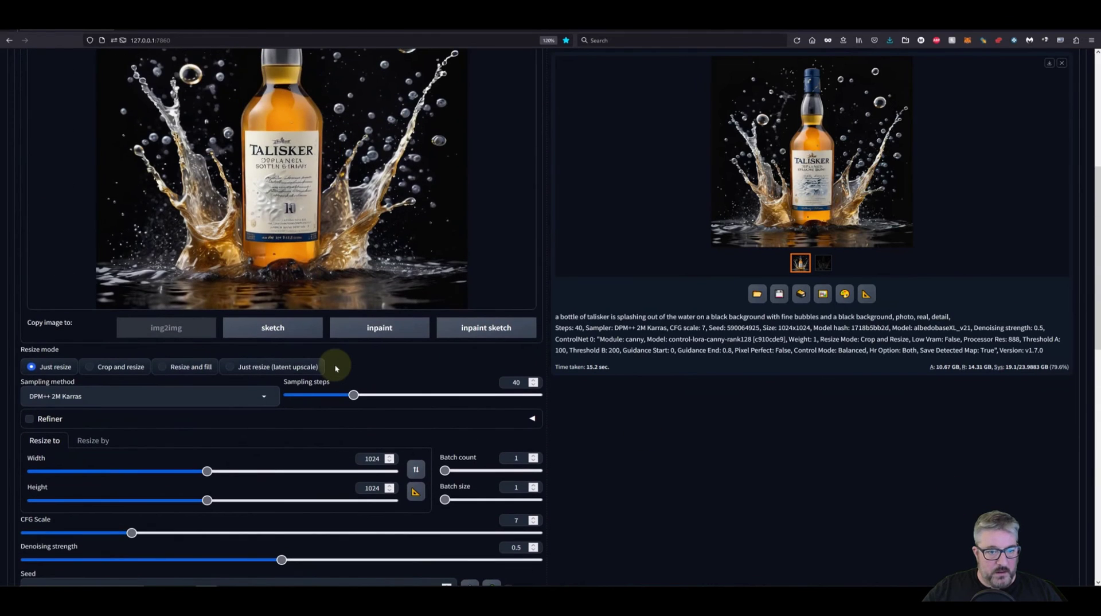
pyautogui.scroll(-6, 335, 367)
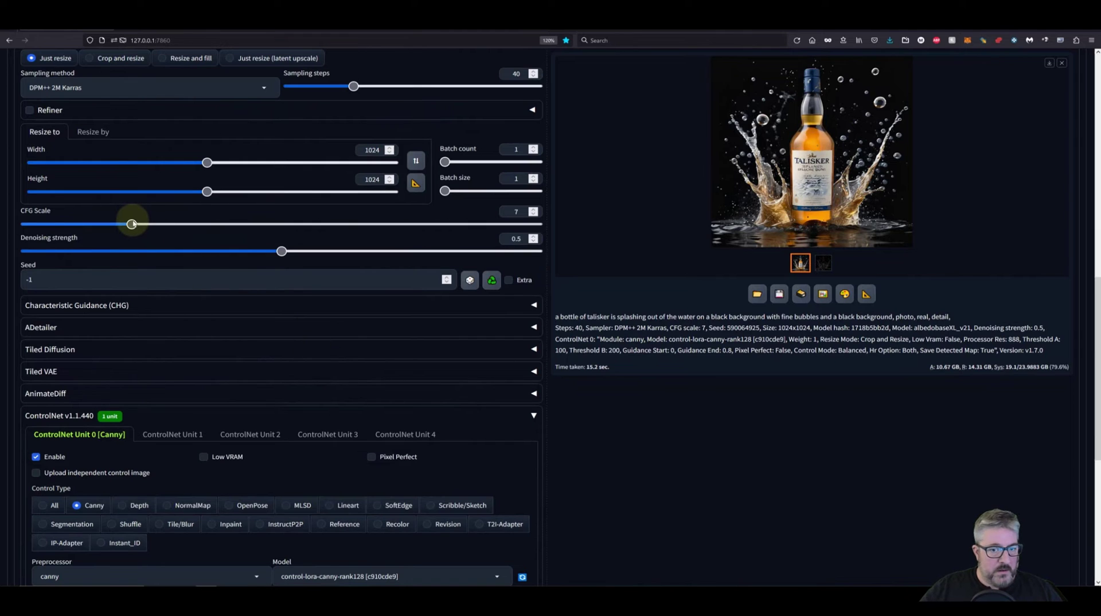
pyautogui.moveTo(131, 223); pyautogui.dragTo(150, 224)
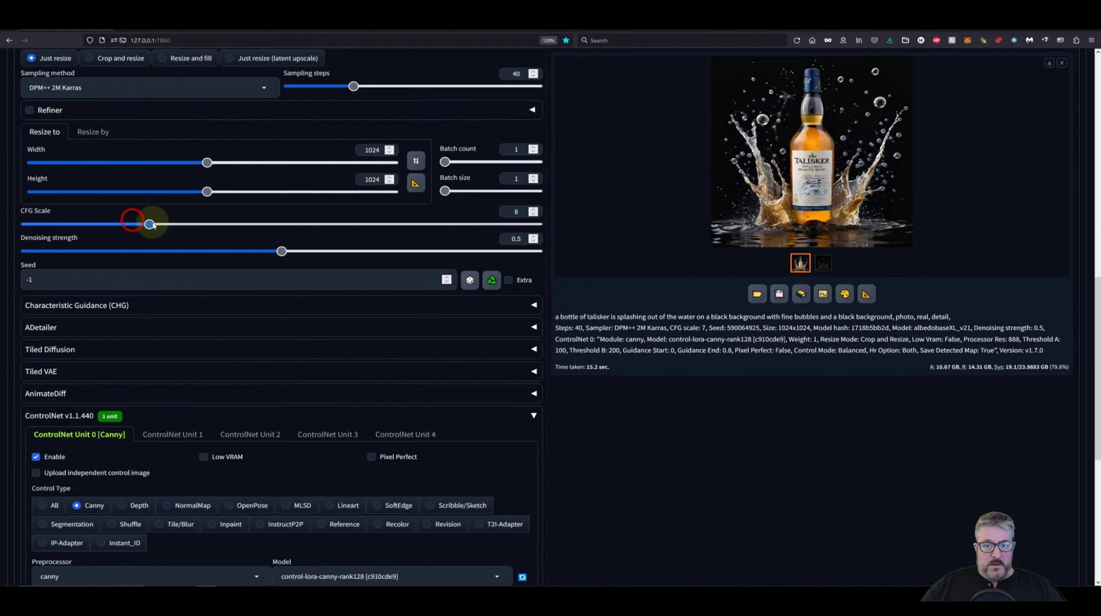
pyautogui.scroll(10, 157, 224)
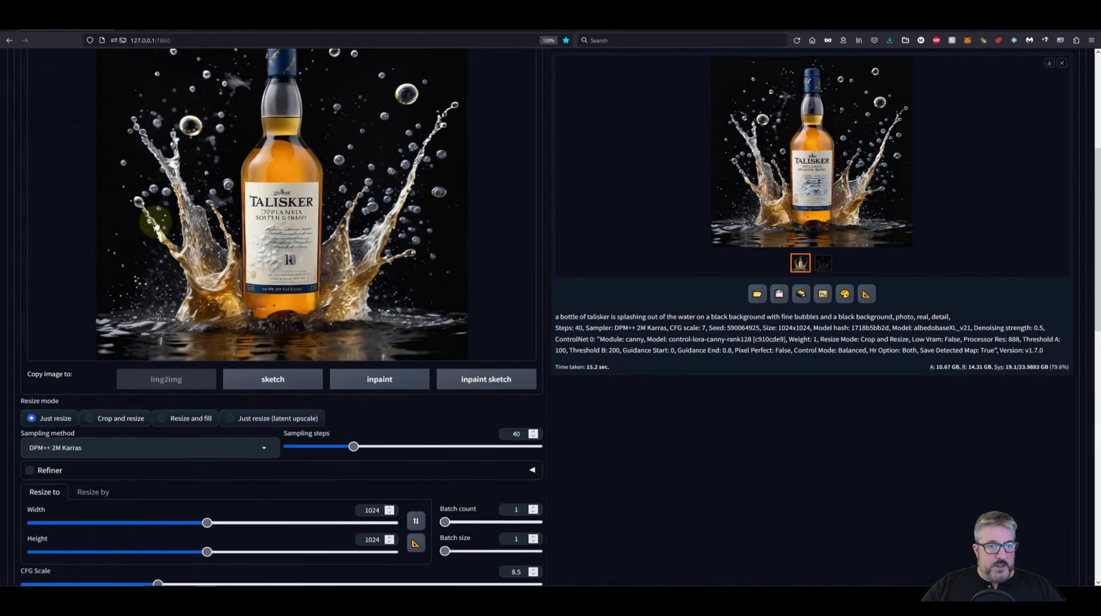
# Step: Give the prompt priority in the Canny unit, with control weight 0.8, starting control step 0.05 and ending control step 0.69
pyautogui.scroll(-10, 156, 225)
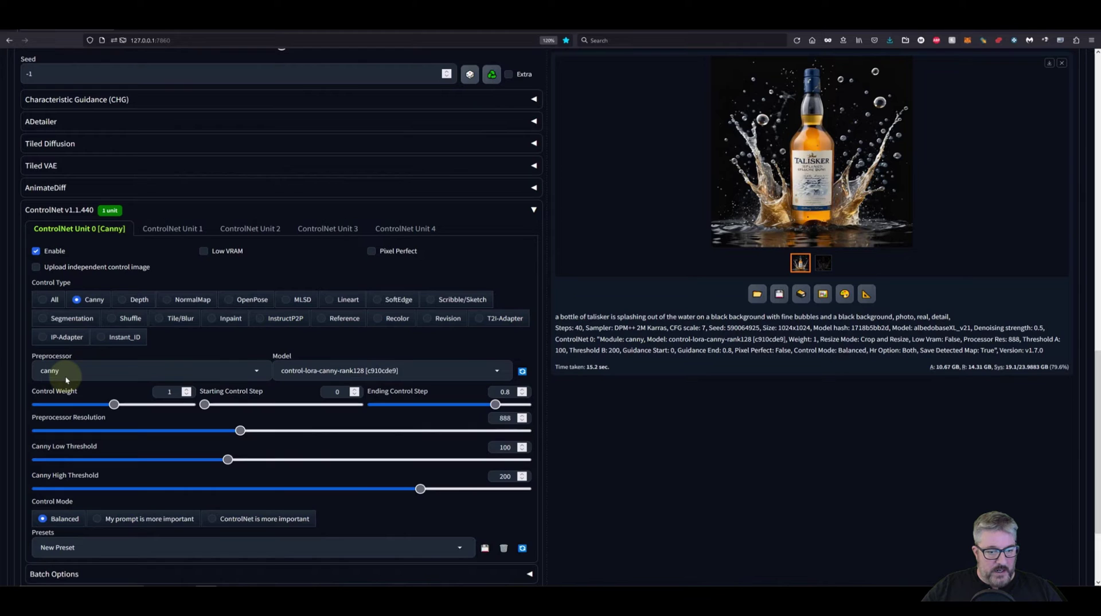
pyautogui.click(145, 523)
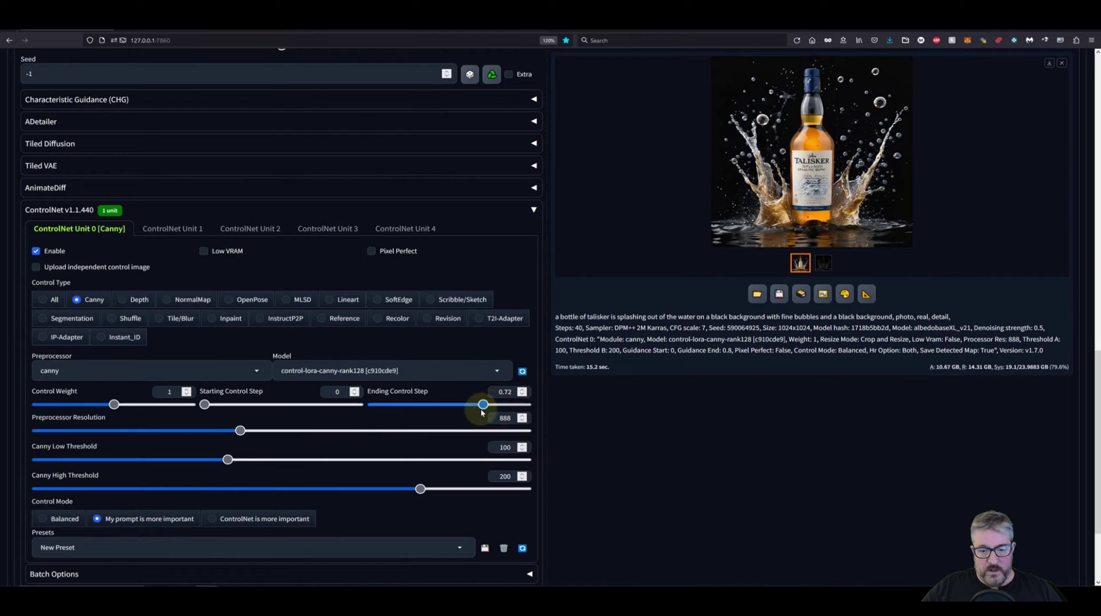
pyautogui.moveTo(114, 405); pyautogui.dragTo(106, 407)
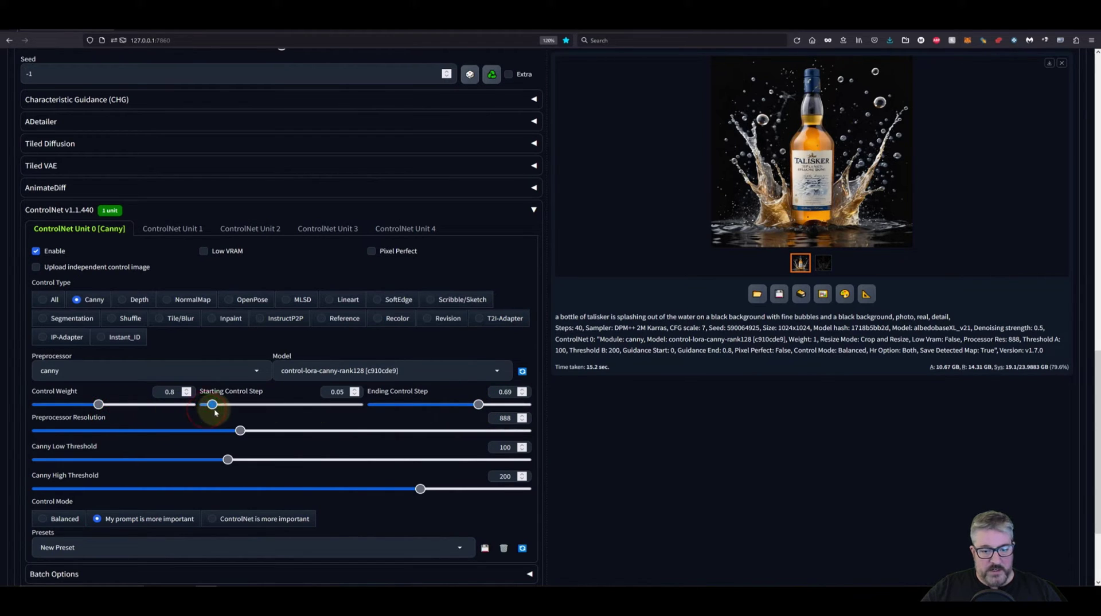
# Step: Generate a new img2img image with the loosened Canny settings and inspect it at full size
pyautogui.scroll(10, 213, 411)
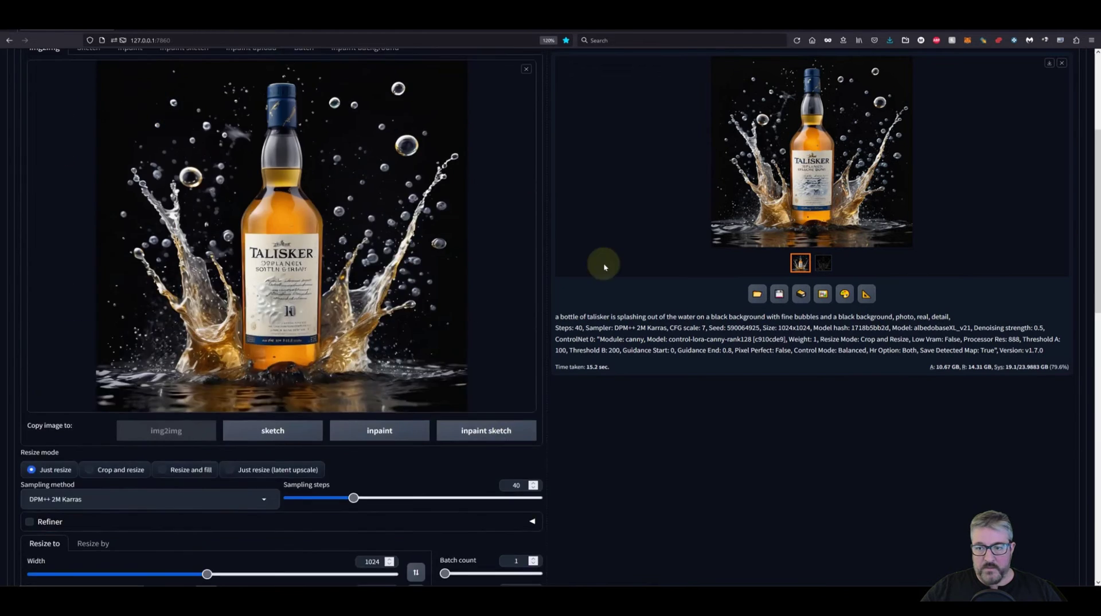
pyautogui.click(995, 120)
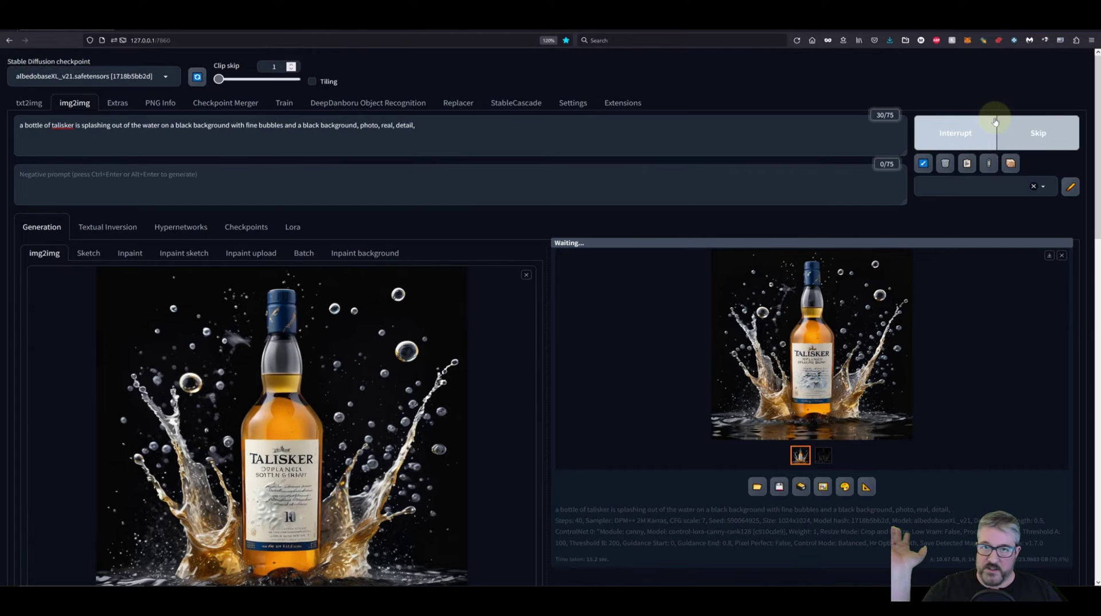
pyautogui.click(821, 457)
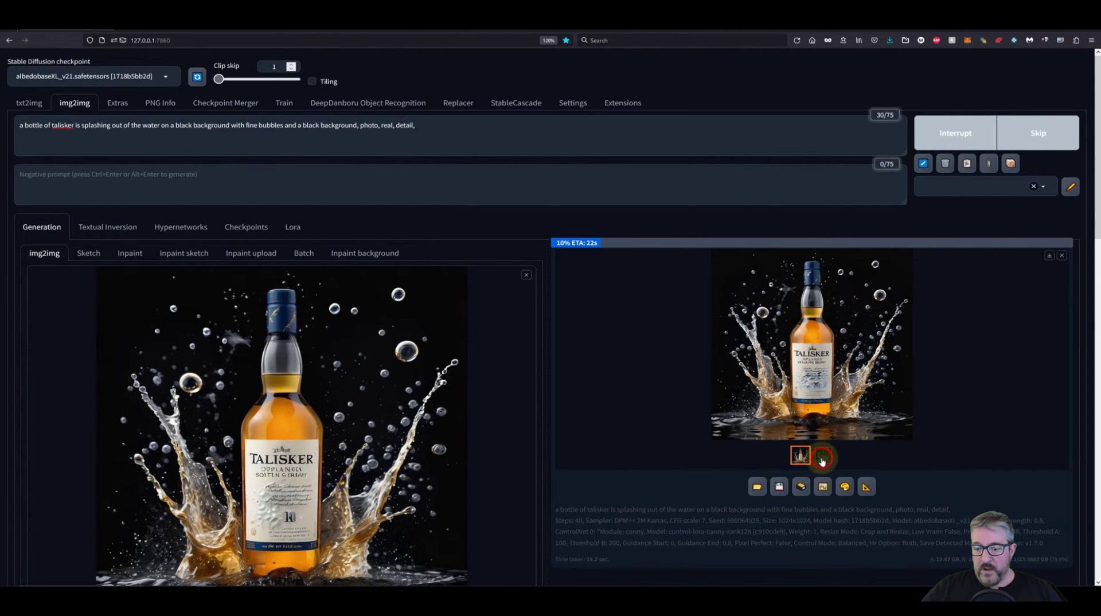
pyautogui.click(822, 457)
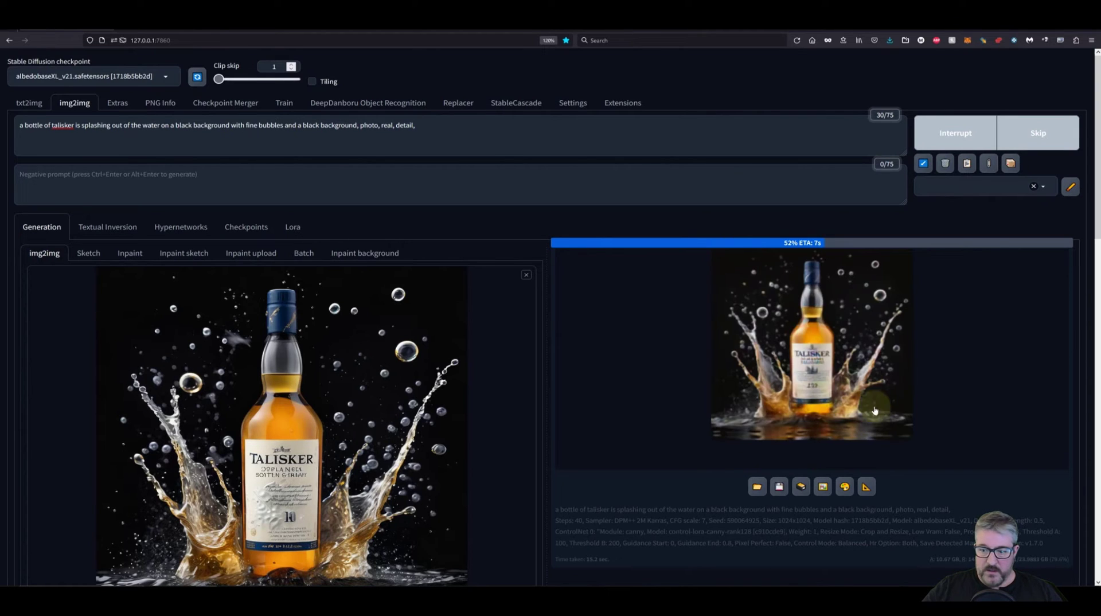
pyautogui.click(915, 370)
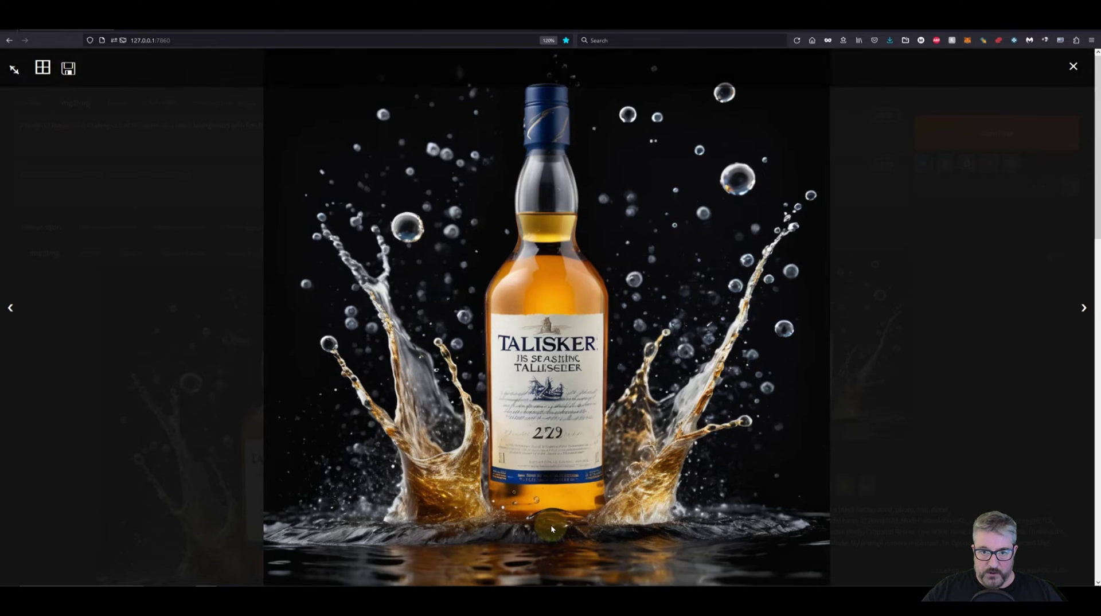
pyautogui.click(973, 502)
# Step: Switch to Photoshop and place the newest generated image from the 2024-02-28 folder as the top layer of Whiskey Video.jpg
pyautogui.scroll(-5, 973, 502)
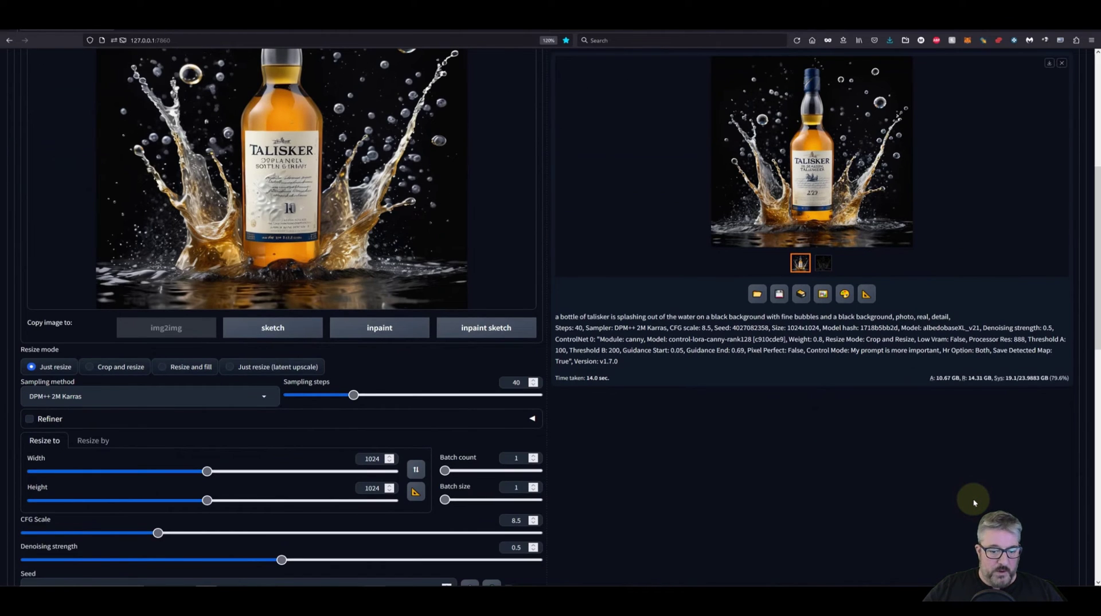
pyautogui.click(351, 596)
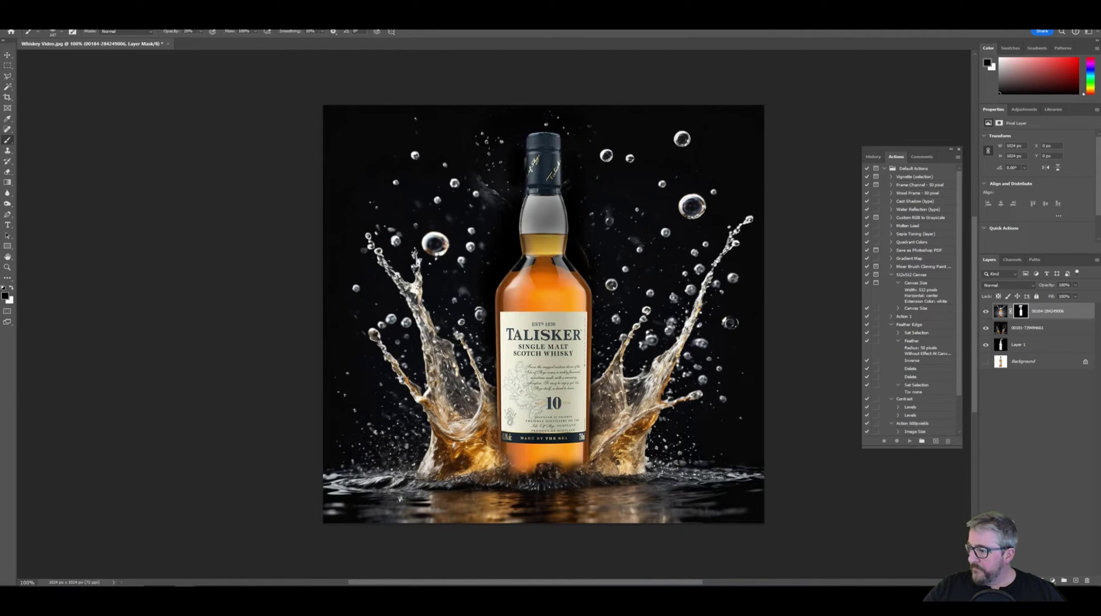
pyautogui.click(189, 597)
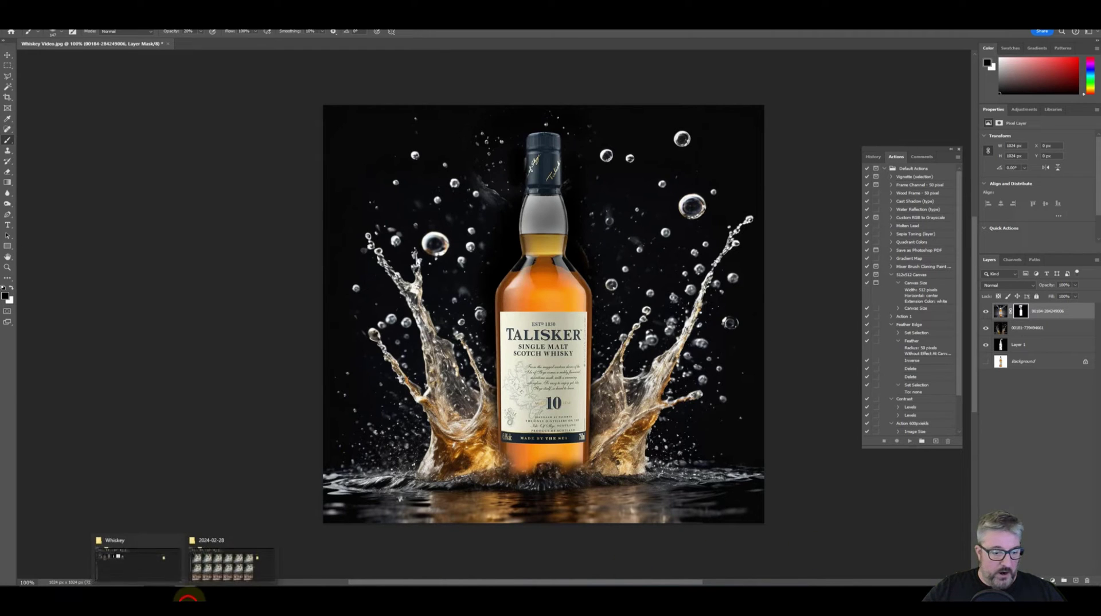
pyautogui.click(221, 573)
pyautogui.moveTo(643, 528); pyautogui.dragTo(552, 322)
pyautogui.press('Return')
# Step: Add a layer mask to the newly placed image and prepare to mask its label at 100% brush opacity
pyautogui.press('e')
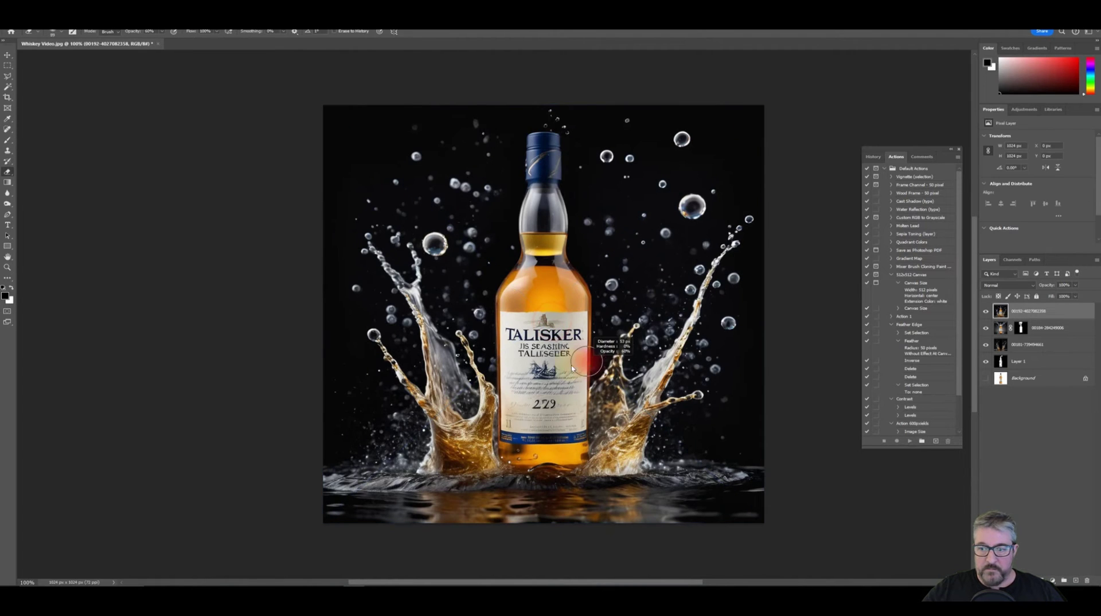
pyautogui.click(1042, 580)
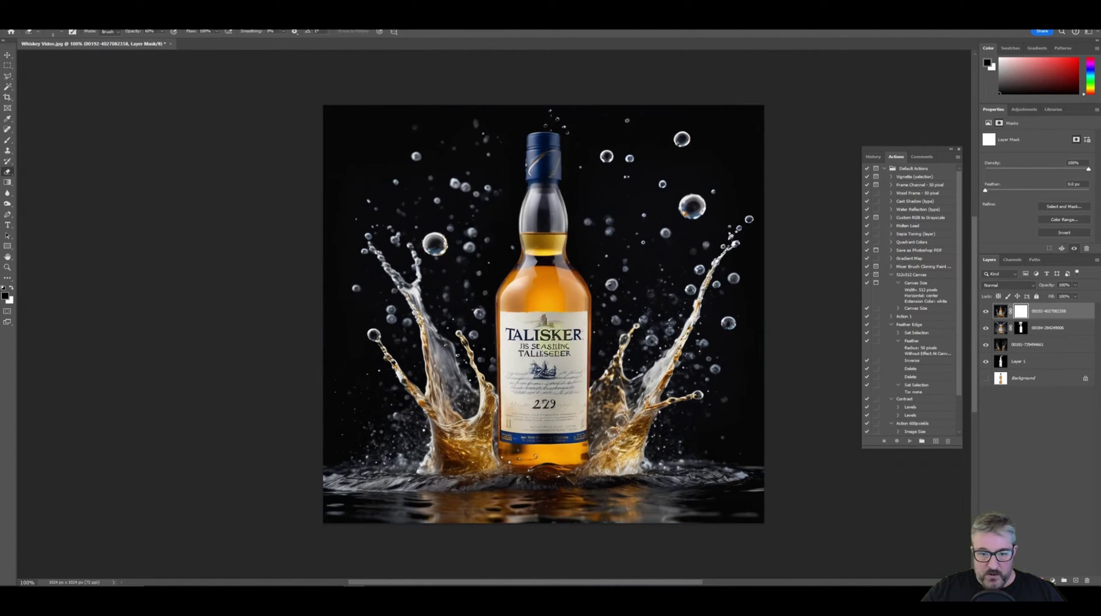
pyautogui.moveTo(548, 338); pyautogui.dragTo(568, 337)
pyautogui.press('0')
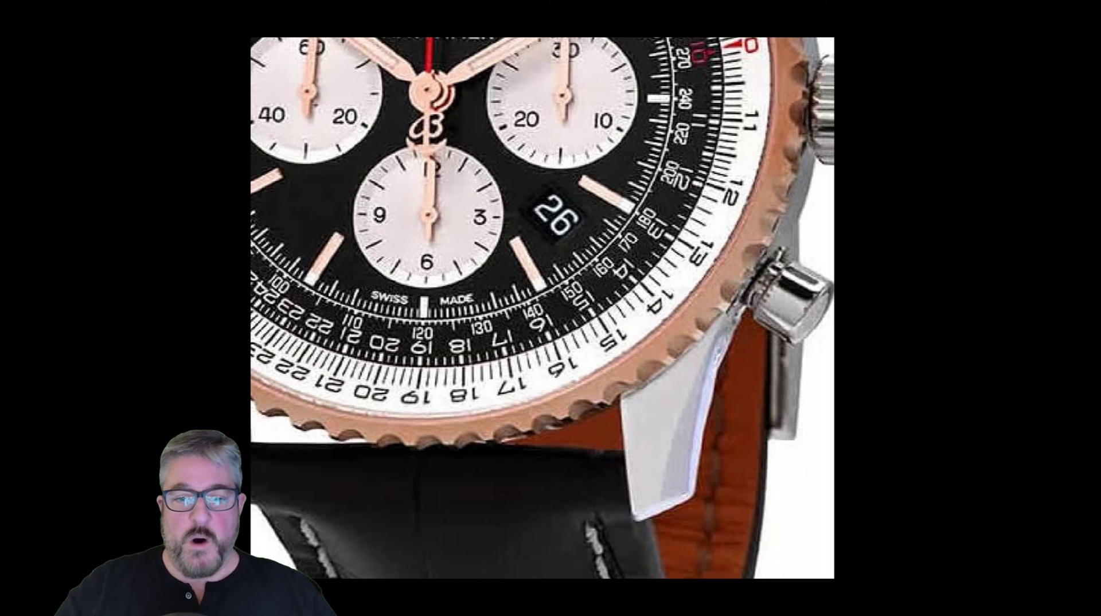
pyautogui.scroll(-1, 685, 240)
pyautogui.scroll(1, 685, 240)
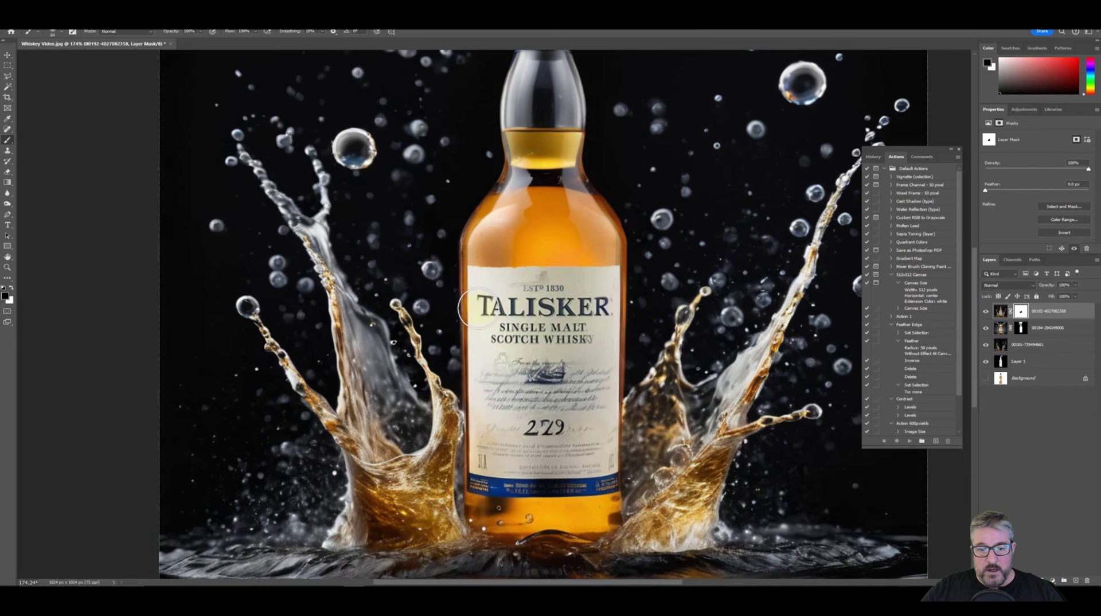
# Step: Mask out the generated TALISKER title and lower label band with black so the real label shows through
pyautogui.click(477, 310)
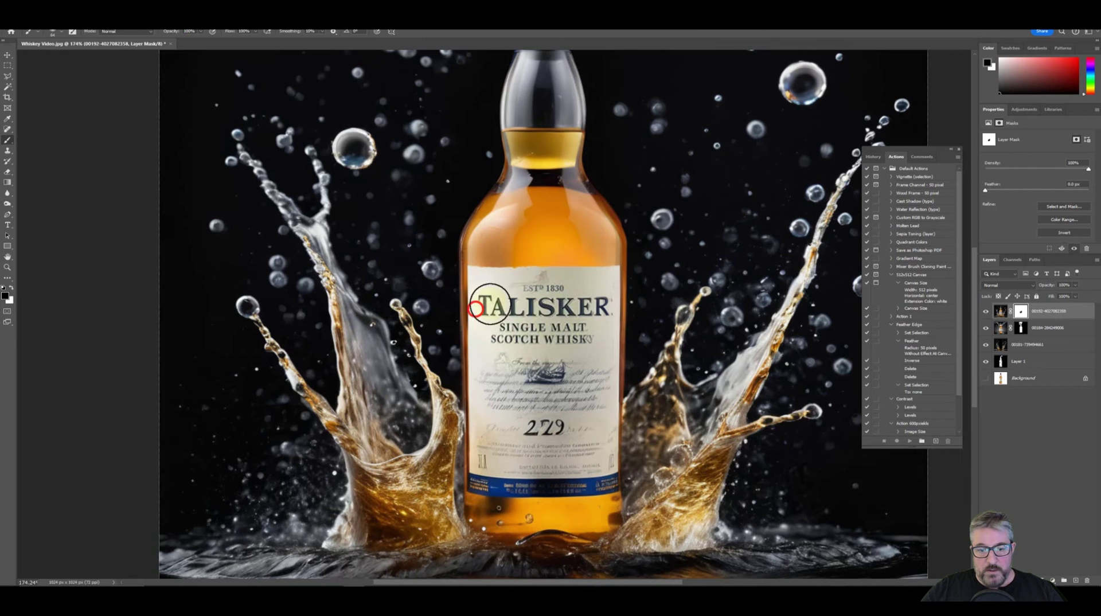
pyautogui.moveTo(606, 305)
pyautogui.mouseDown()
pyautogui.moveTo(602, 470)
pyautogui.moveTo(559, 487)
pyautogui.moveTo(482, 487)
pyautogui.mouseUp()
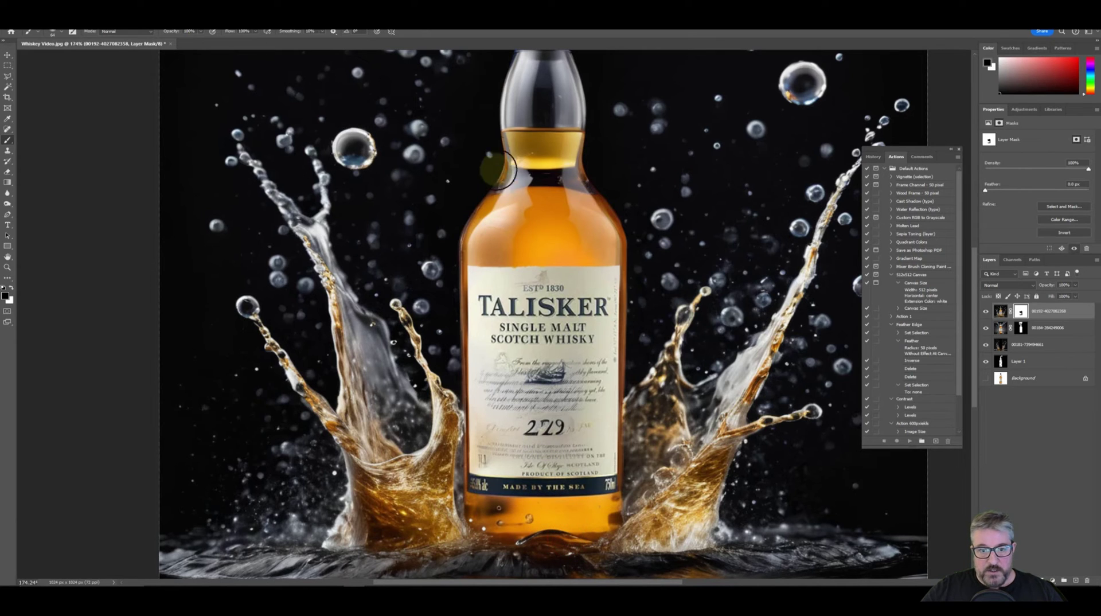
pyautogui.moveTo(493, 151)
pyautogui.mouseDown()
pyautogui.moveTo(442, 265)
pyautogui.moveTo(511, 167)
pyautogui.moveTo(482, 195)
pyautogui.mouseUp()
pyautogui.press('z')
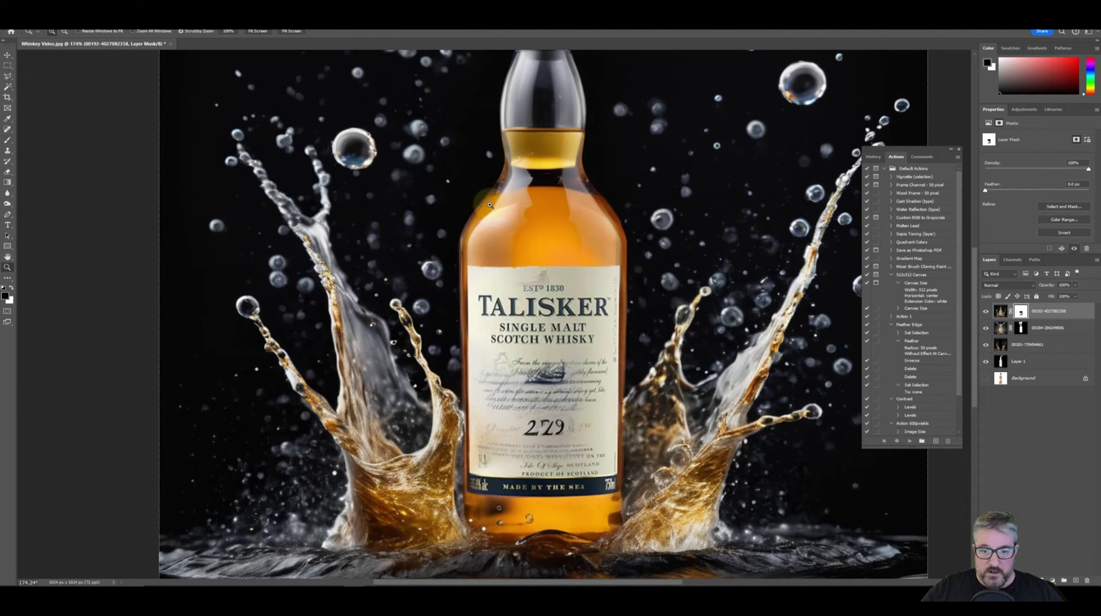
pyautogui.press('b')
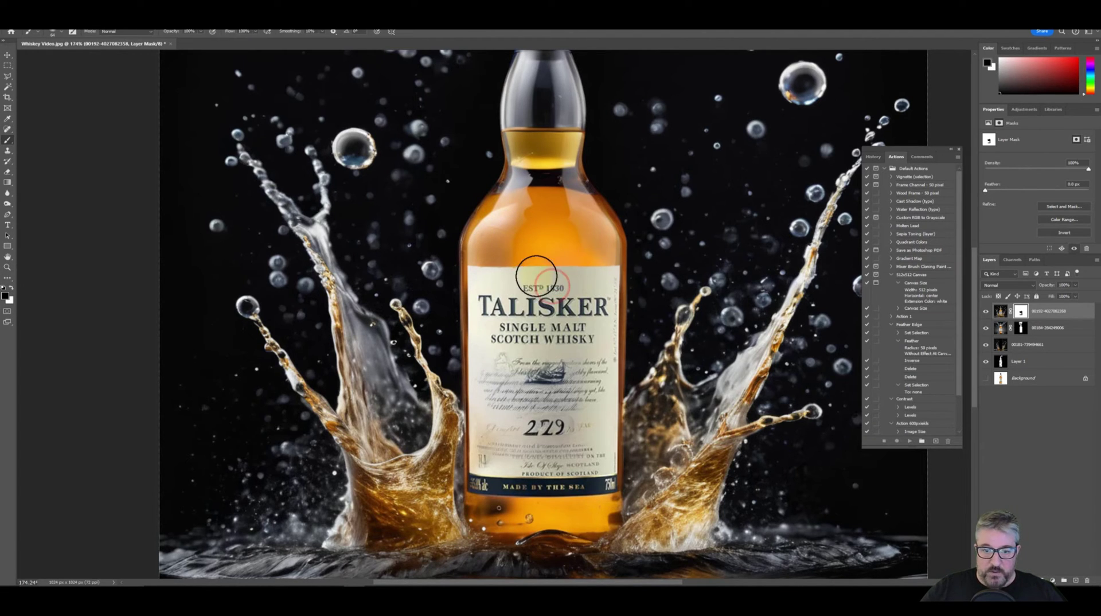
pyautogui.moveTo(536, 274)
pyautogui.mouseDown()
pyautogui.moveTo(487, 269)
pyautogui.moveTo(503, 278)
pyautogui.moveTo(512, 269)
pyautogui.moveTo(505, 295)
pyautogui.mouseUp()
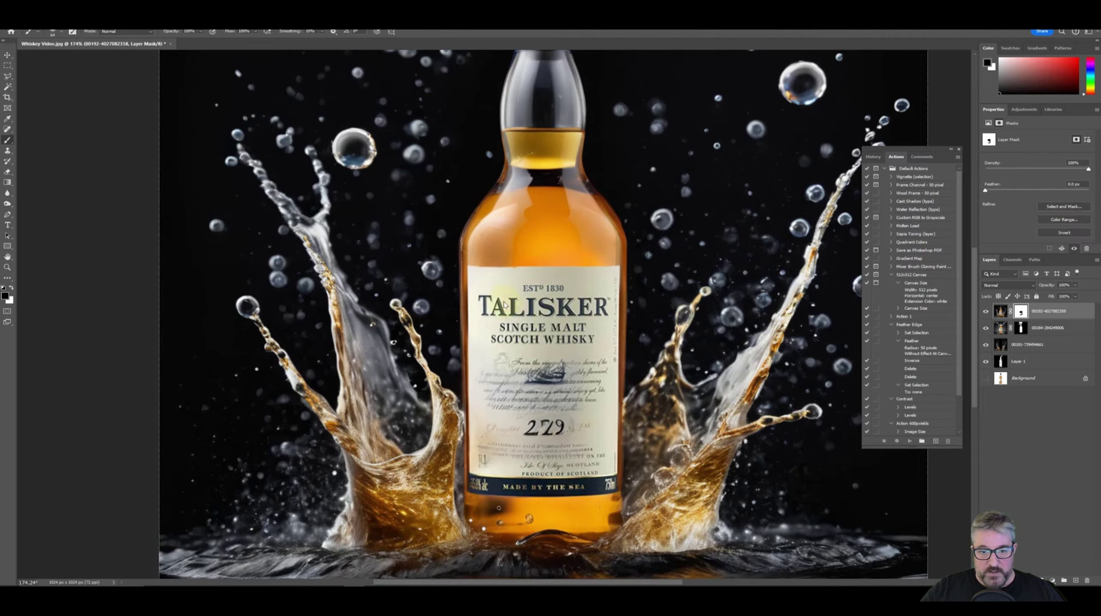
# Step: Mask out the garbled description, the 279 and the label's map area to reveal the real label text and the 10
pyautogui.rightClick(496, 292)
pyautogui.keyDown('alt'); pyautogui.rightClick(495, 294); pyautogui.keyUp('alt')
pyautogui.moveTo(500, 348)
pyautogui.mouseDown()
pyautogui.moveTo(529, 389)
pyautogui.moveTo(501, 388)
pyautogui.moveTo(503, 406)
pyautogui.moveTo(597, 375)
pyautogui.mouseUp()
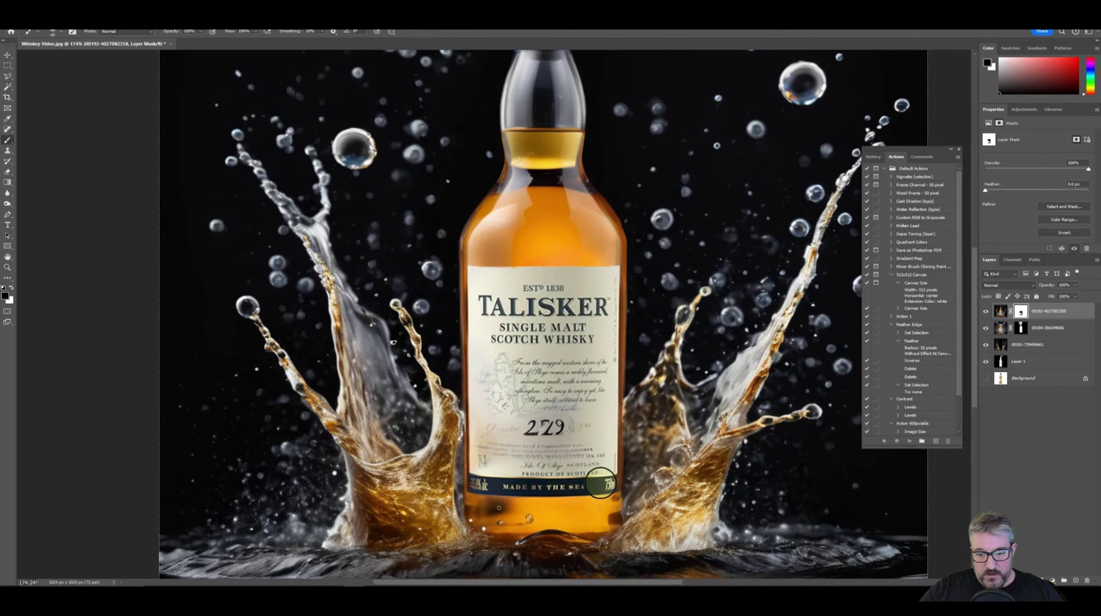
pyautogui.moveTo(601, 482)
pyautogui.mouseDown()
pyautogui.moveTo(491, 495)
pyautogui.moveTo(554, 473)
pyautogui.moveTo(544, 444)
pyautogui.moveTo(577, 420)
pyautogui.mouseUp()
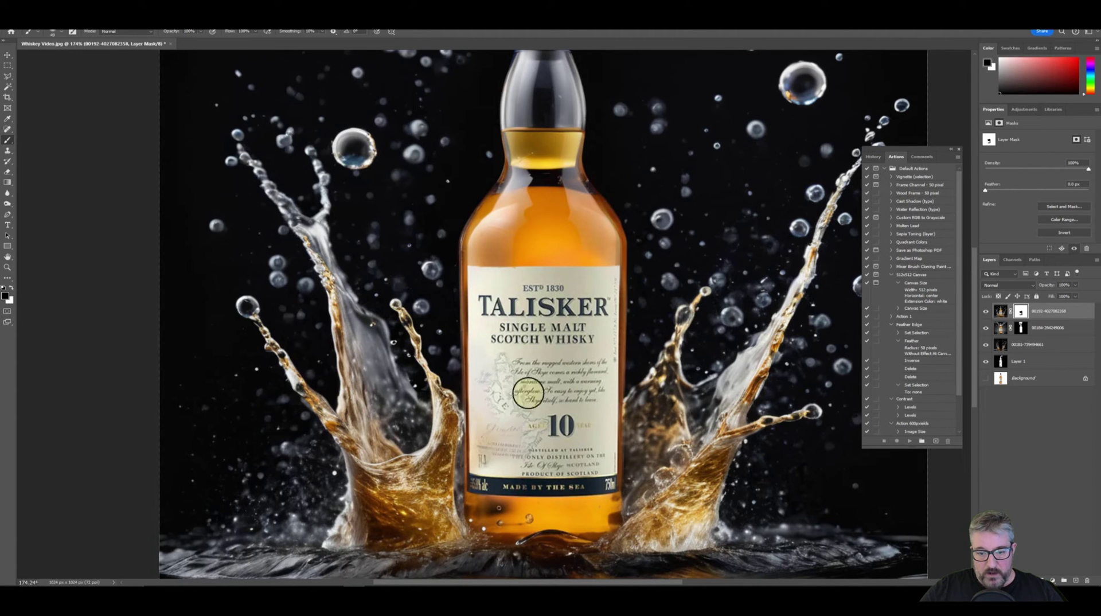
pyautogui.moveTo(526, 393); pyautogui.dragTo(490, 465)
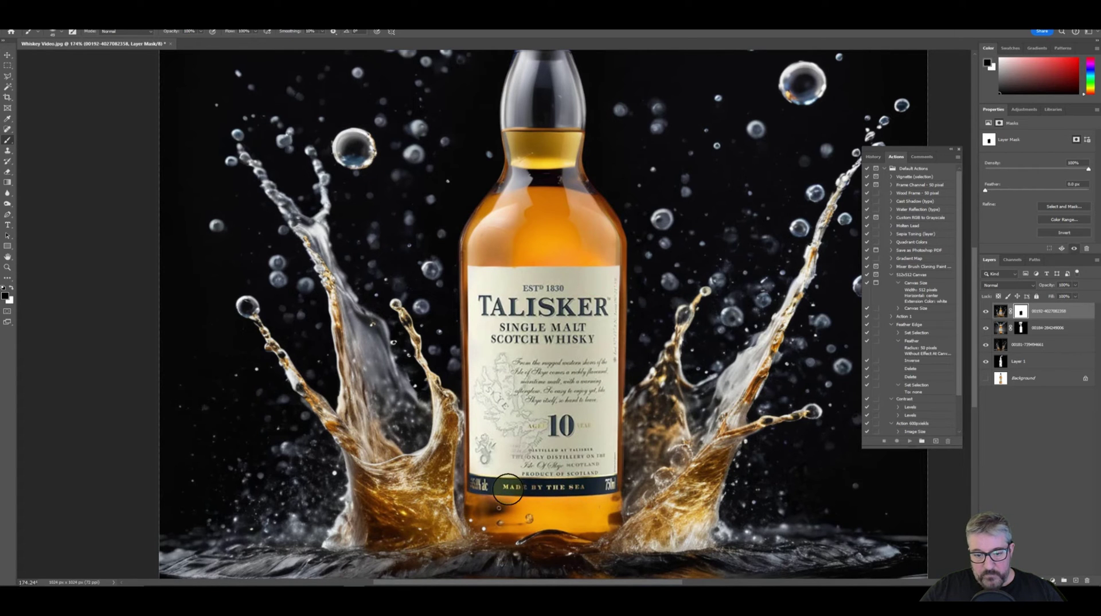
# Step: Refine the mask up close over the "MADE BY THE SEA" band and the rest of the lower label
pyautogui.scroll(5, 477, 494)
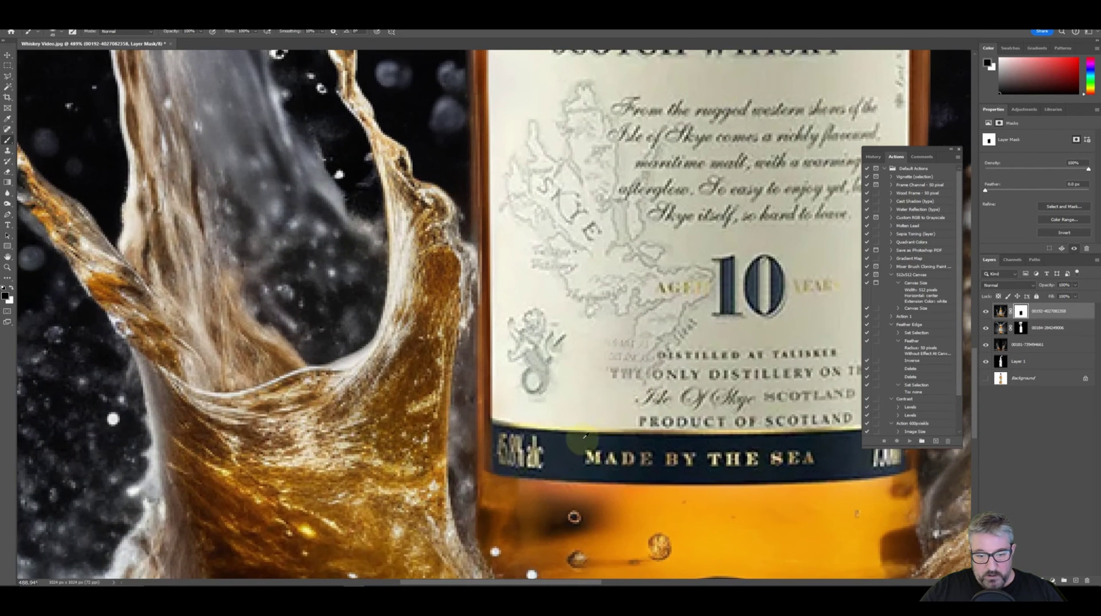
pyautogui.moveTo(508, 457)
pyautogui.mouseDown()
pyautogui.moveTo(535, 462)
pyautogui.moveTo(525, 460)
pyautogui.mouseUp()
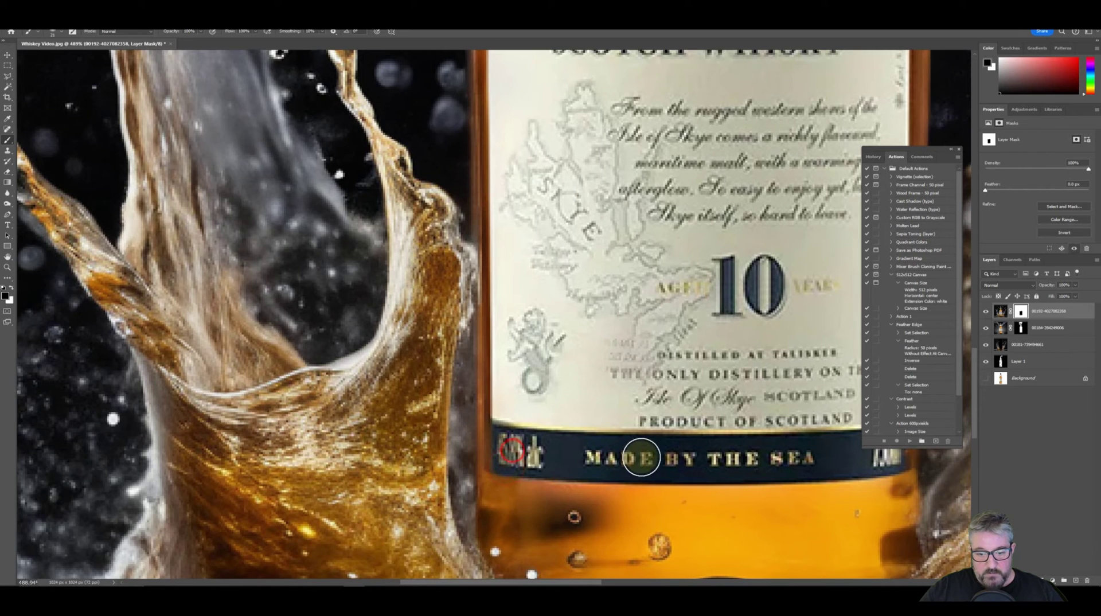
pyautogui.moveTo(812, 459); pyautogui.dragTo(892, 461)
pyautogui.moveTo(695, 459); pyautogui.dragTo(563, 462)
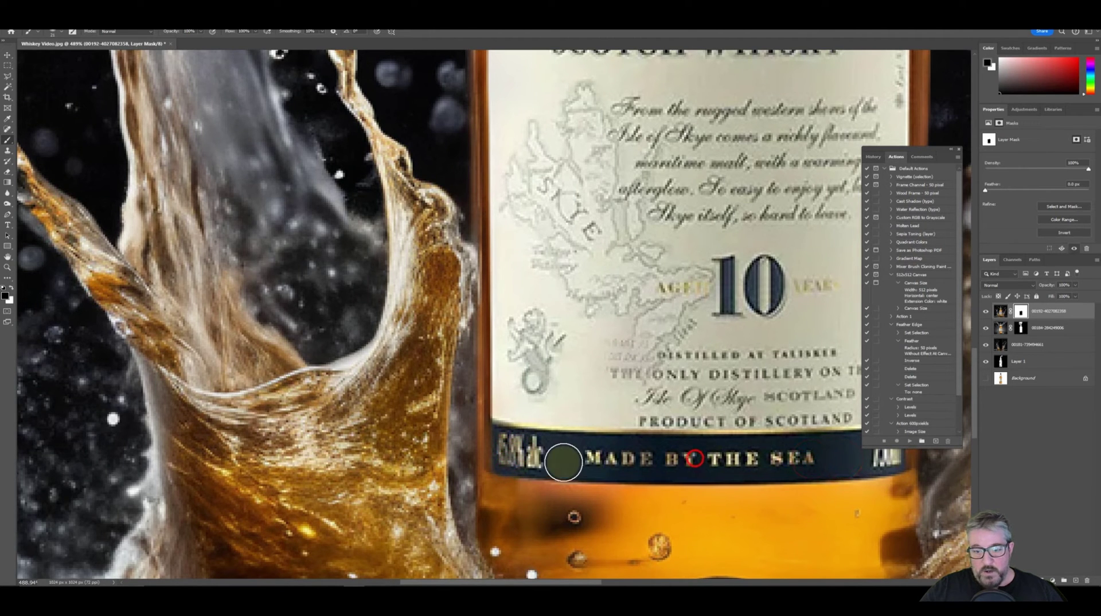
pyautogui.scroll(-5, 695, 361)
pyautogui.scroll(-2, 695, 362)
pyautogui.moveTo(717, 344); pyautogui.dragTo(737, 344)
pyautogui.moveTo(653, 371)
pyautogui.mouseDown()
pyautogui.moveTo(637, 325)
pyautogui.moveTo(649, 363)
pyautogui.mouseUp()
pyautogui.scroll(3, 721, 264)
pyautogui.moveTo(746, 178)
pyautogui.mouseDown()
pyautogui.moveTo(678, 184)
pyautogui.moveTo(670, 312)
pyautogui.mouseUp()
pyautogui.scroll(6, 634, 483)
pyautogui.scroll(-7, 675, 312)
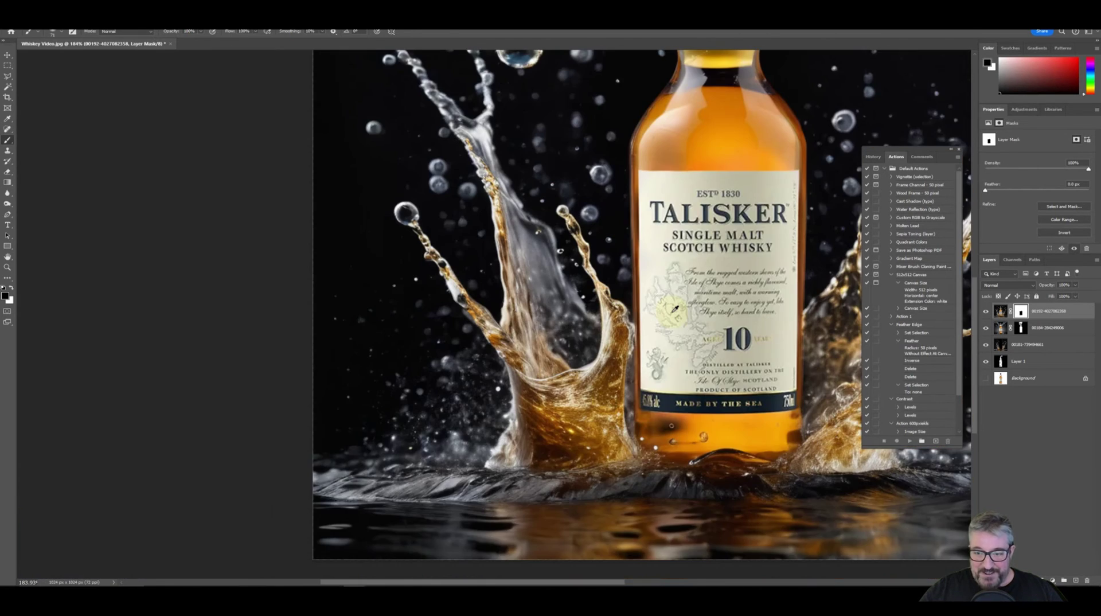
# Step: Mask out the generated blue cap above the neck to reveal the real dark cap with its gold script
pyautogui.scroll(10, 675, 310)
pyautogui.moveTo(737, 215); pyautogui.dragTo(732, 215)
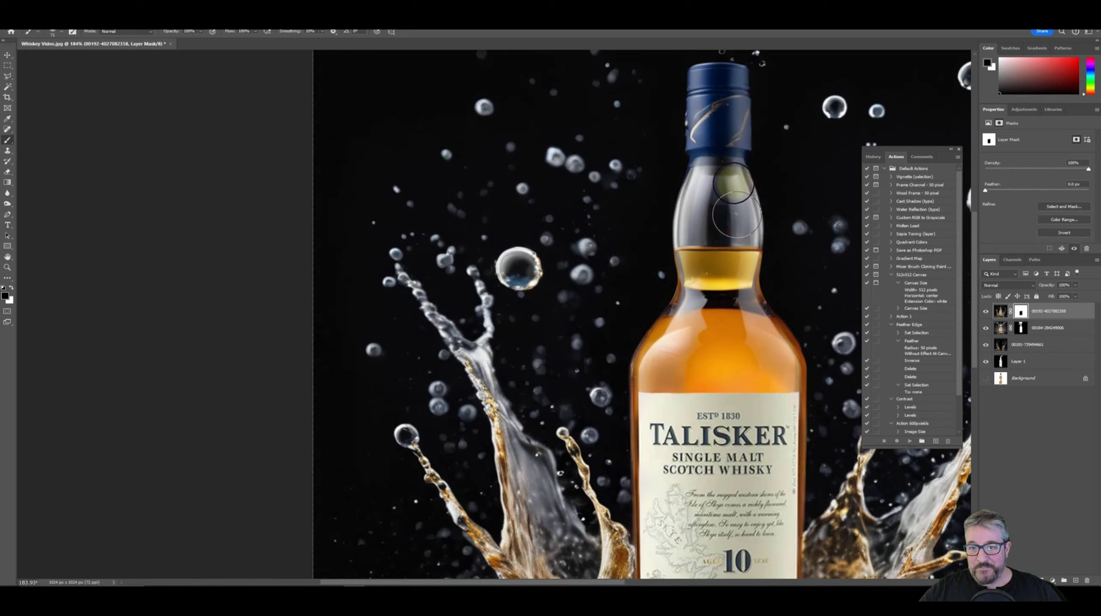
pyautogui.moveTo(745, 112)
pyautogui.mouseDown()
pyautogui.moveTo(723, 87)
pyautogui.moveTo(741, 130)
pyautogui.moveTo(722, 131)
pyautogui.moveTo(708, 106)
pyautogui.moveTo(693, 132)
pyautogui.moveTo(704, 81)
pyautogui.moveTo(723, 119)
pyautogui.moveTo(693, 81)
pyautogui.moveTo(736, 72)
pyautogui.moveTo(705, 66)
pyautogui.moveTo(710, 95)
pyautogui.moveTo(690, 132)
pyautogui.moveTo(694, 90)
pyautogui.moveTo(717, 124)
pyautogui.moveTo(740, 101)
pyautogui.moveTo(735, 133)
pyautogui.moveTo(707, 133)
pyautogui.moveTo(747, 142)
pyautogui.moveTo(744, 159)
pyautogui.moveTo(732, 156)
pyautogui.moveTo(726, 131)
pyautogui.moveTo(734, 133)
pyautogui.moveTo(757, 167)
pyautogui.moveTo(679, 154)
pyautogui.moveTo(709, 126)
pyautogui.moveTo(698, 150)
pyautogui.moveTo(743, 155)
pyautogui.moveTo(691, 157)
pyautogui.moveTo(739, 165)
pyautogui.moveTo(677, 168)
pyautogui.moveTo(749, 166)
pyautogui.moveTo(733, 70)
pyautogui.moveTo(701, 67)
pyautogui.mouseUp()
# Step: Adjust the brush size and mask along the ribbed top of the cap
pyautogui.keyDown('alt'); pyautogui.rightClick(715, 89); pyautogui.keyUp('alt')
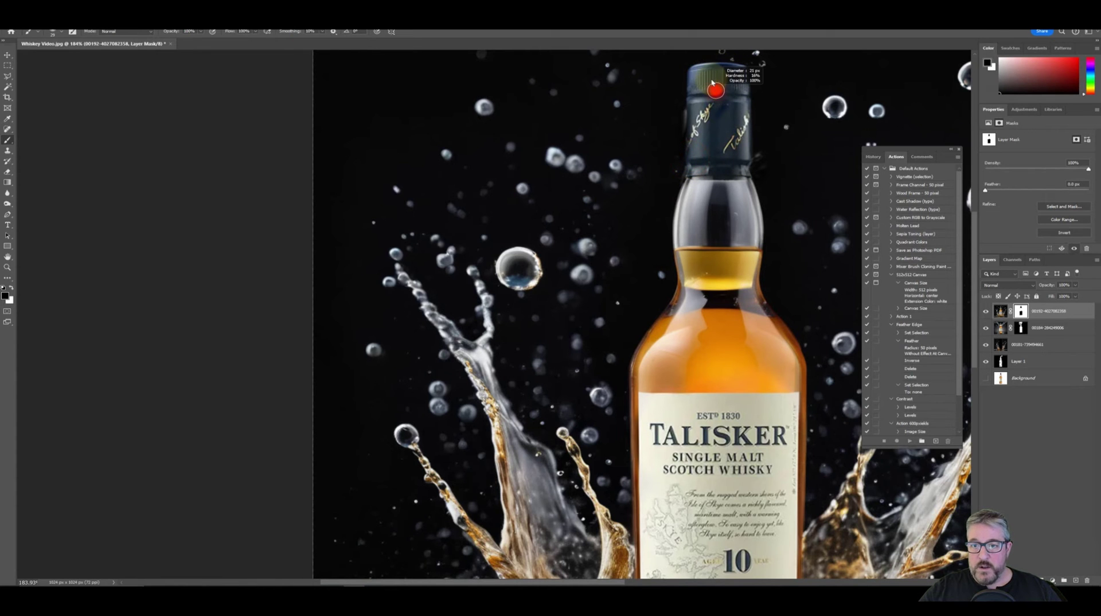
pyautogui.scroll(-6, 711, 80)
pyautogui.scroll(4, 705, 86)
pyautogui.scroll(4, 704, 92)
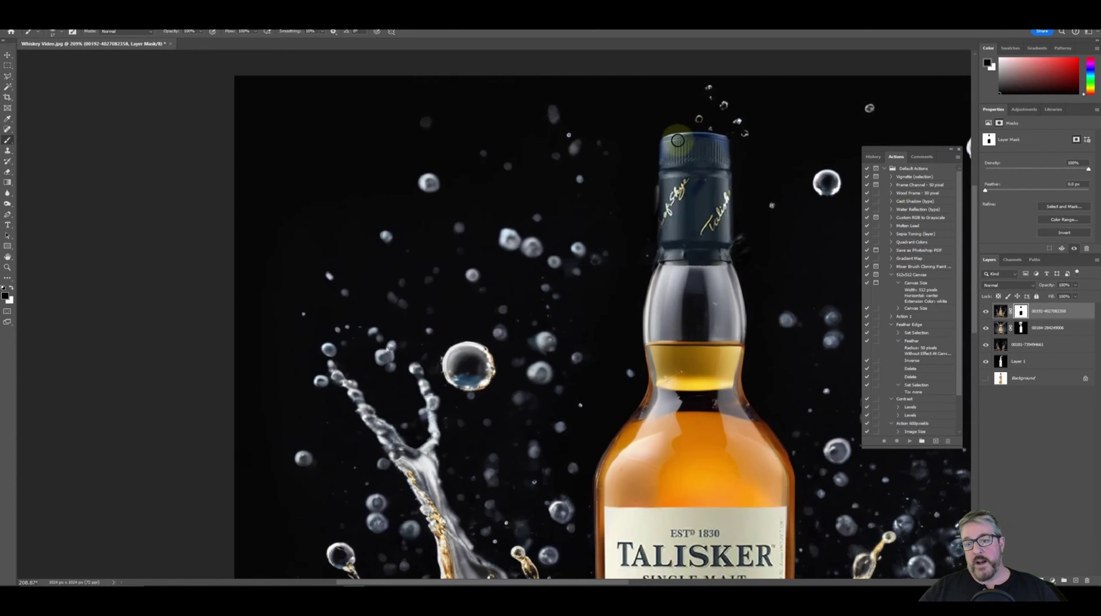
pyautogui.rightClick(680, 145)
pyautogui.keyDown('alt'); pyautogui.rightClick(681, 144); pyautogui.keyUp('alt')
pyautogui.moveTo(665, 149)
pyautogui.mouseDown()
pyautogui.moveTo(668, 122)
pyautogui.moveTo(728, 135)
pyautogui.moveTo(656, 169)
pyautogui.moveTo(684, 166)
pyautogui.moveTo(695, 211)
pyautogui.moveTo(713, 152)
pyautogui.mouseUp()
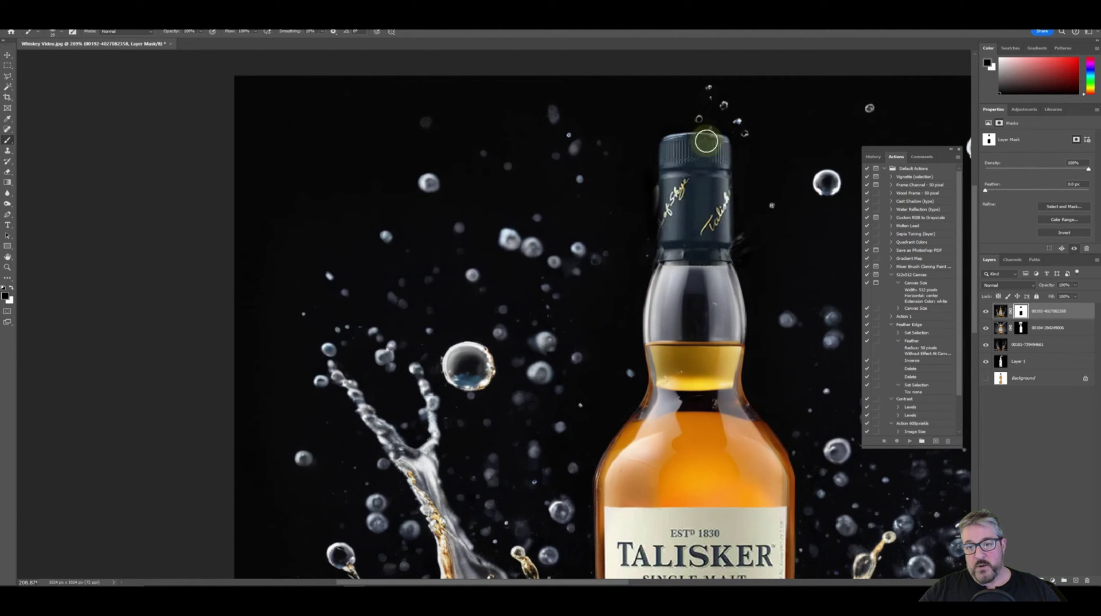
# Step: Zoom in on the cap and paint out the remaining blue tint up to its upper rim
pyautogui.scroll(2, 715, 219)
pyautogui.press('z')
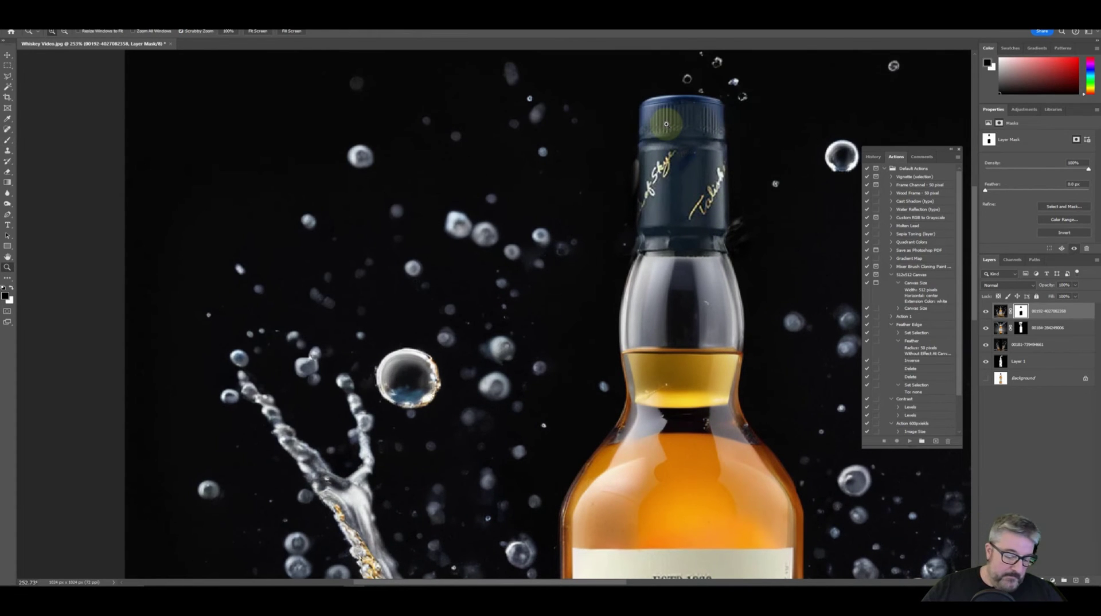
pyautogui.press('b')
pyautogui.moveTo(682, 109)
pyautogui.mouseDown()
pyautogui.moveTo(636, 101)
pyautogui.moveTo(698, 91)
pyautogui.mouseUp()
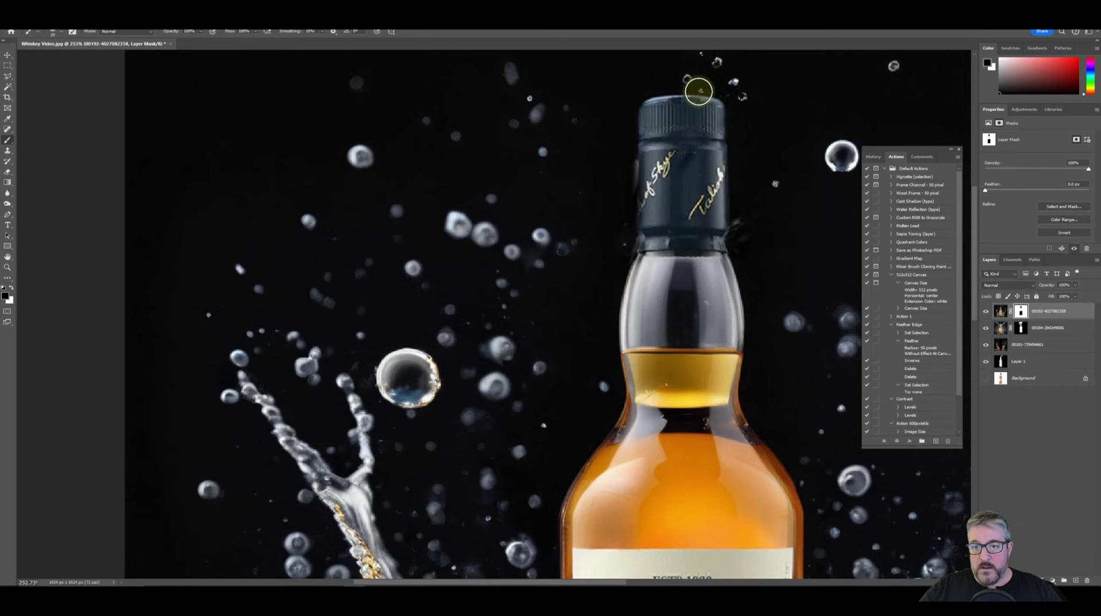
# Step: Swap the mask brush colour to white and check the composite as a whole and up close on the bottle
pyautogui.press('x')
pyautogui.moveTo(723, 141); pyautogui.dragTo(713, 139)
pyautogui.scroll(-6, 713, 139)
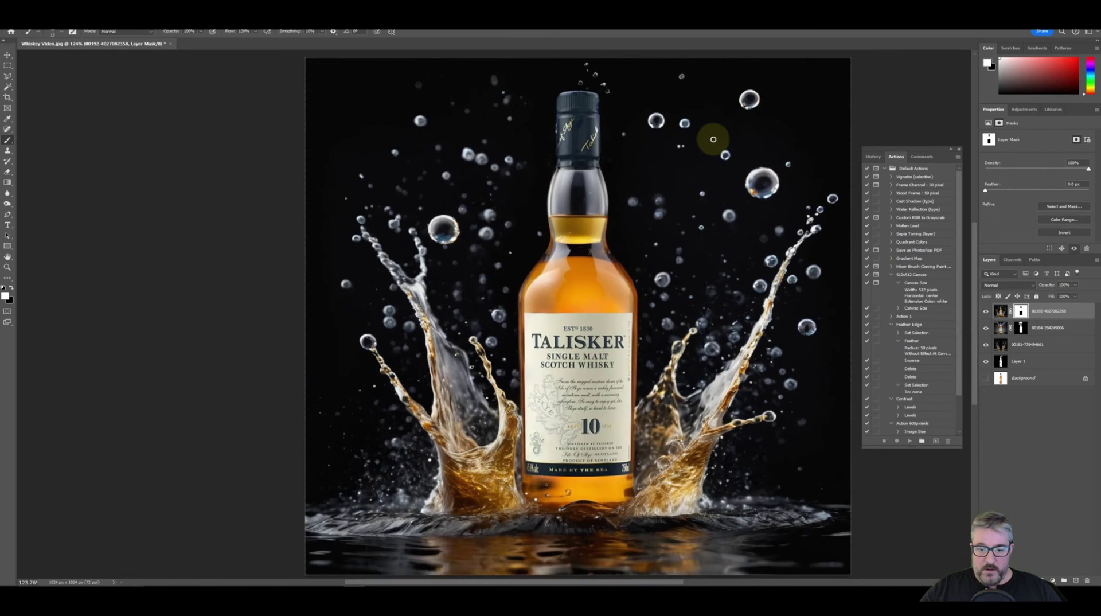
pyautogui.scroll(-1, 713, 139)
pyautogui.scroll(4, 713, 140)
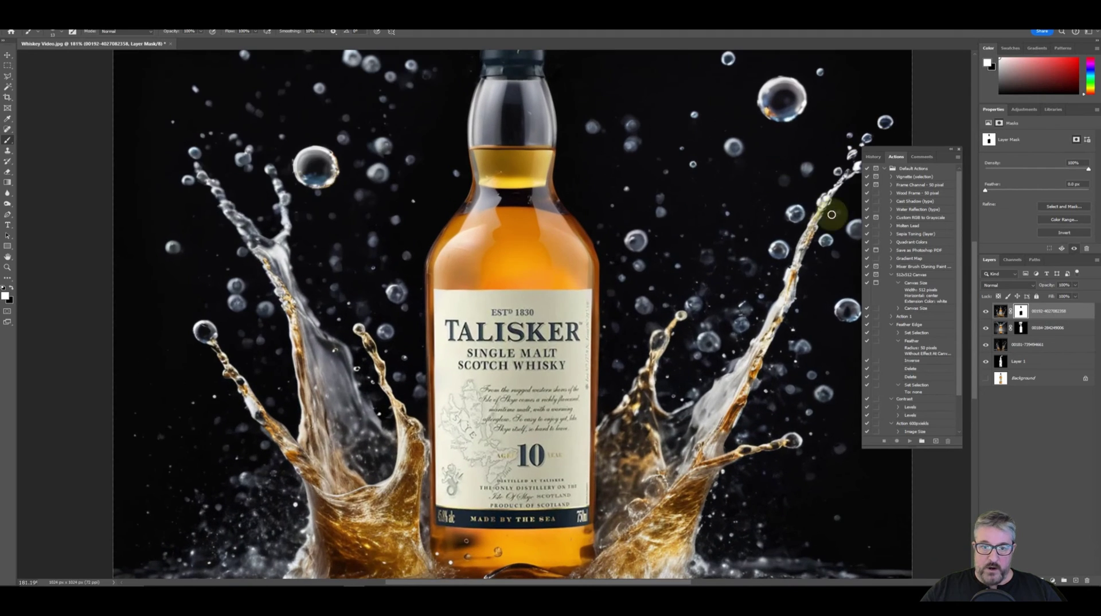
# Step: Toggle the top generated layer's visibility repeatedly to compare the composite with and without it
pyautogui.click(985, 312)
pyautogui.click(986, 312)
pyautogui.click(986, 312)
pyautogui.click(985, 312)
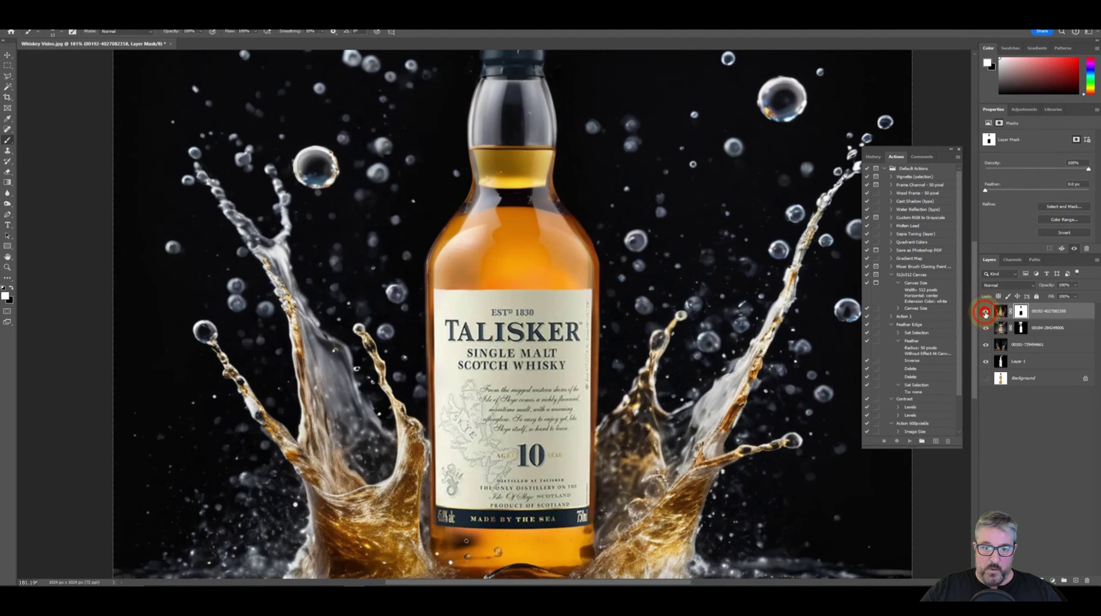
pyautogui.click(985, 312)
pyautogui.click(985, 312)
pyautogui.click(985, 312)
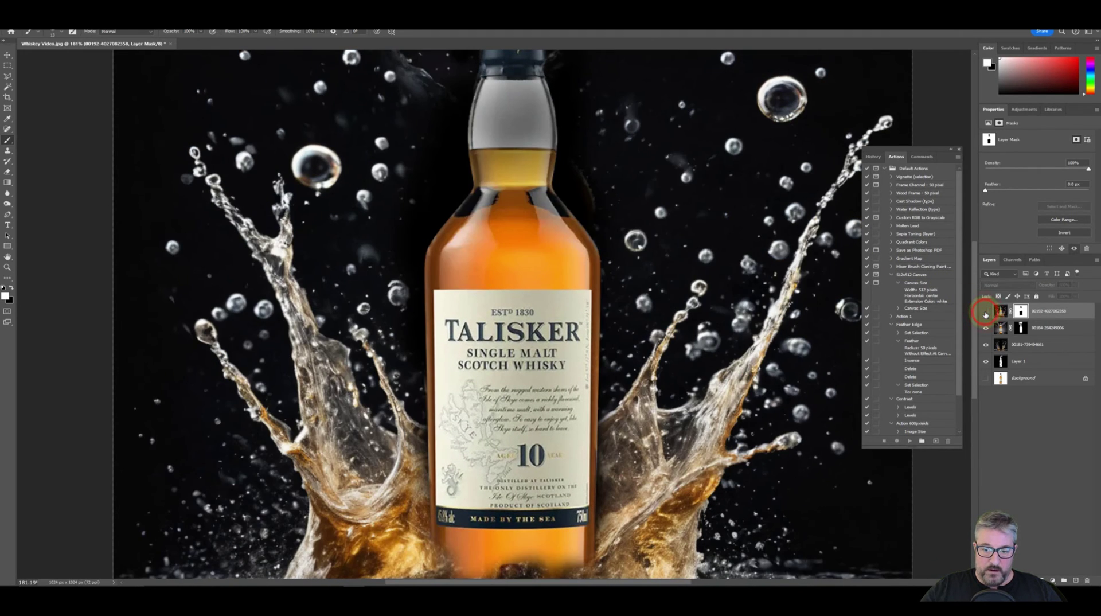
pyautogui.click(985, 311)
# Step: Examine the bottle's label and base up close with the top generated layer hidden and shown
pyautogui.scroll(-2, 753, 286)
pyautogui.scroll(1, 696, 279)
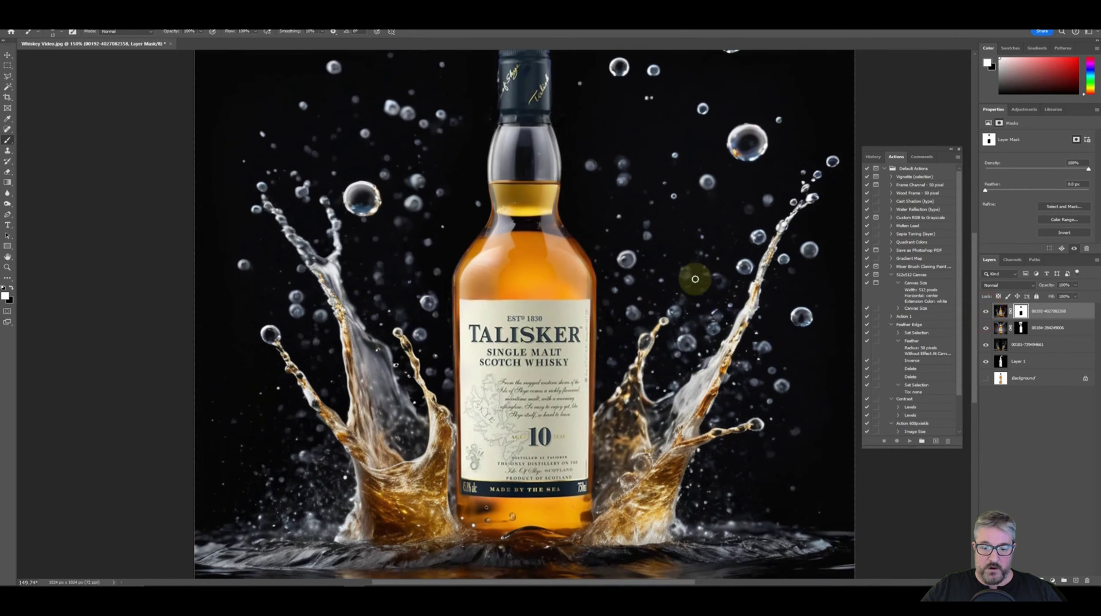
pyautogui.scroll(5, 697, 278)
pyautogui.scroll(-3, 696, 278)
pyautogui.scroll(1, 695, 277)
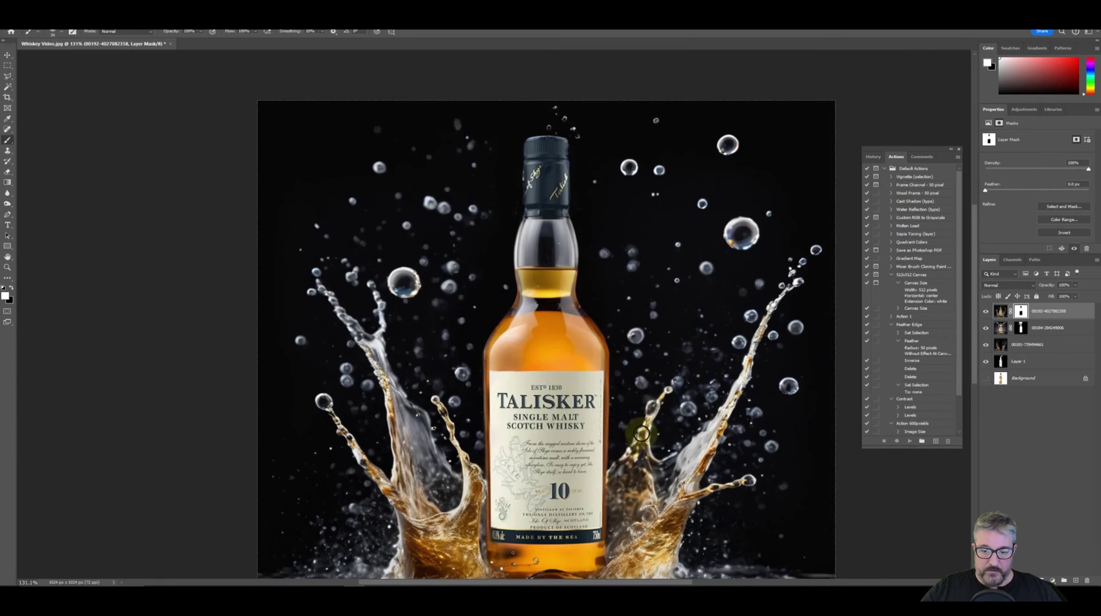
pyautogui.scroll(5, 641, 437)
pyautogui.click(985, 312)
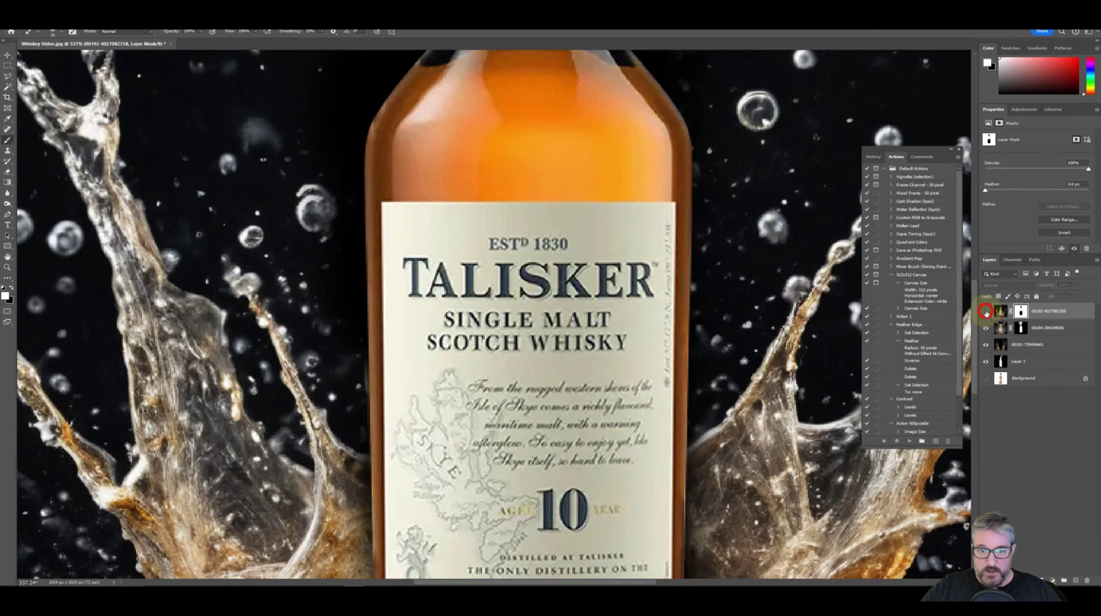
pyautogui.click(985, 312)
pyautogui.scroll(-5, 494, 314)
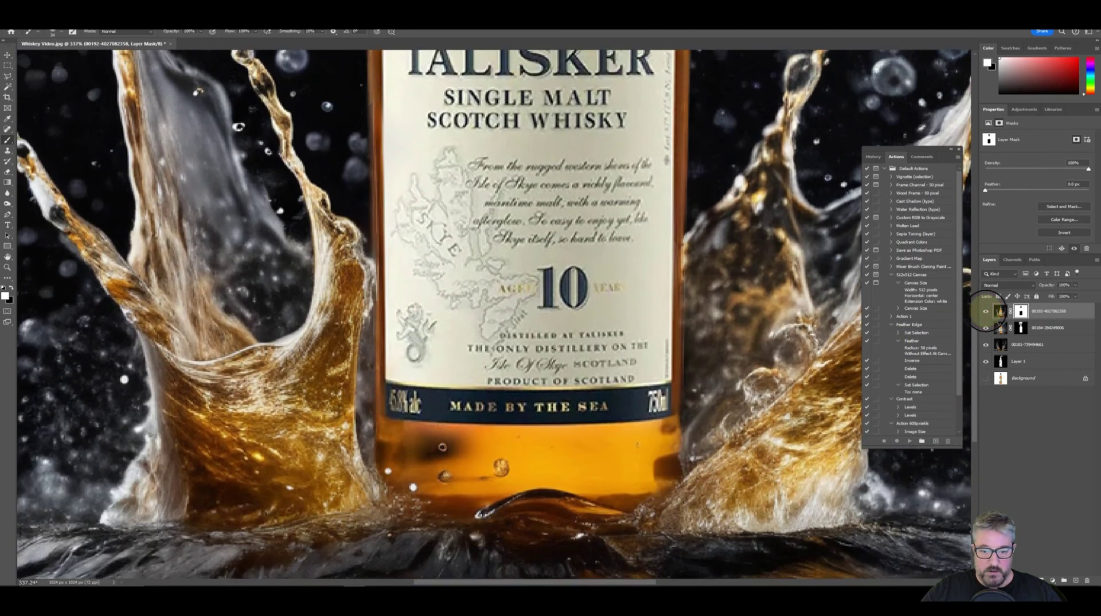
pyautogui.scroll(4, 560, 427)
pyautogui.click(985, 312)
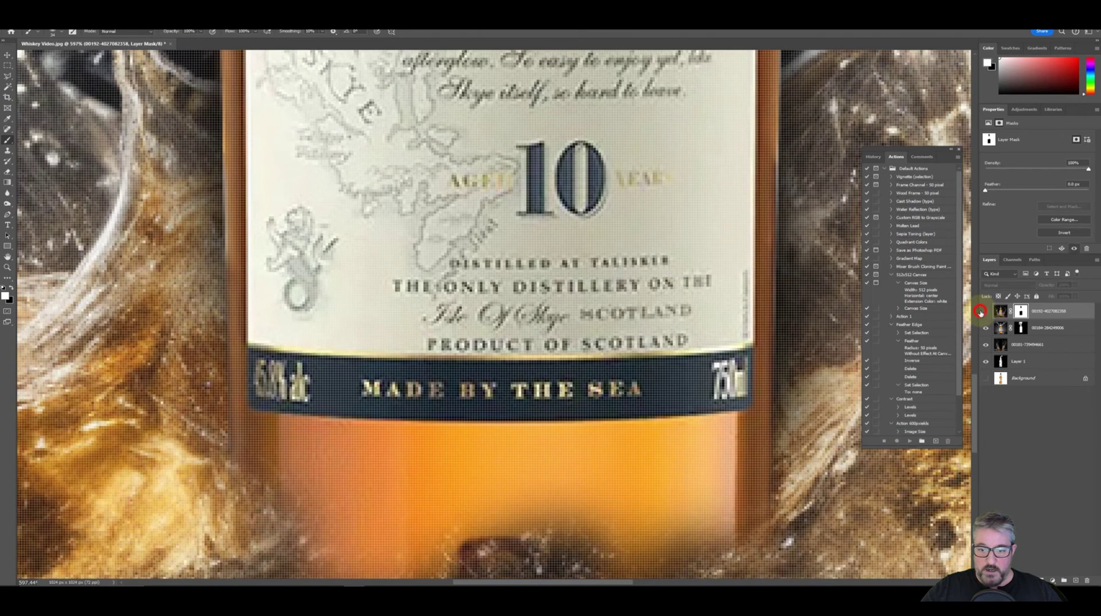
pyautogui.click(985, 313)
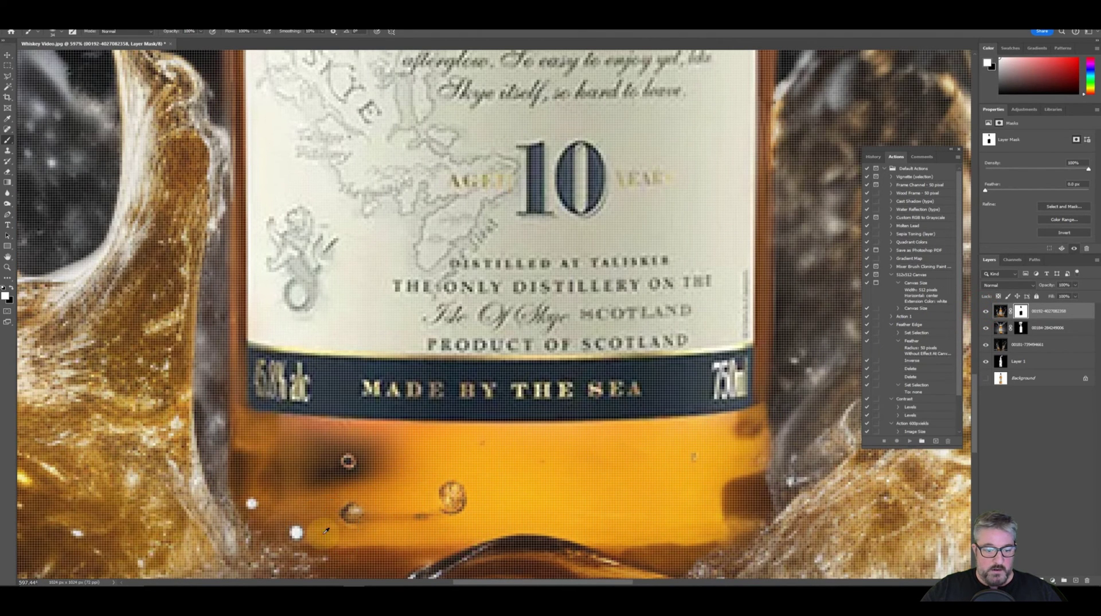
# Step: Swap the mask brush colour to black and paint out the bright white specks beside the bottle's base
pyautogui.press('x')
pyautogui.click(292, 542)
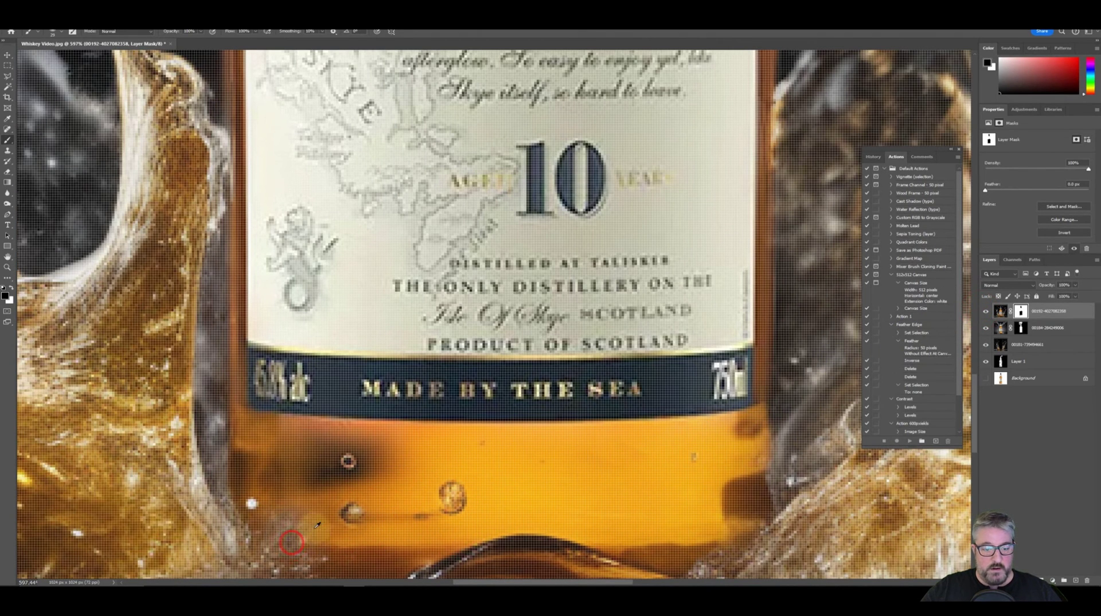
pyautogui.scroll(-4, 292, 542)
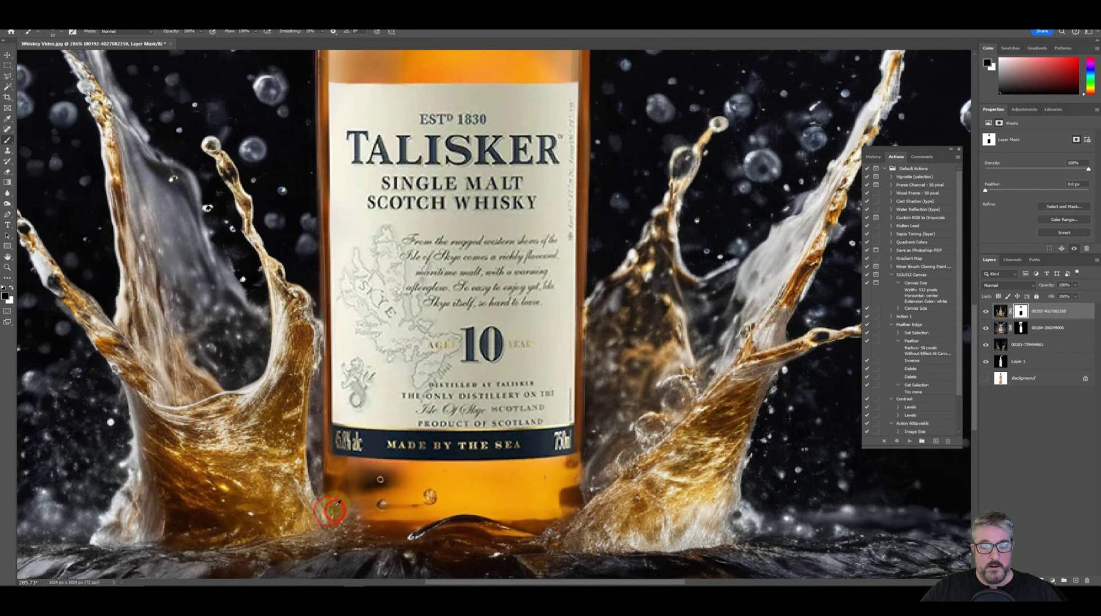
# Step: Examine the composite as a whole and up close around the label, splash and bottle base
pyautogui.scroll(-6, 335, 509)
pyautogui.scroll(3, 562, 242)
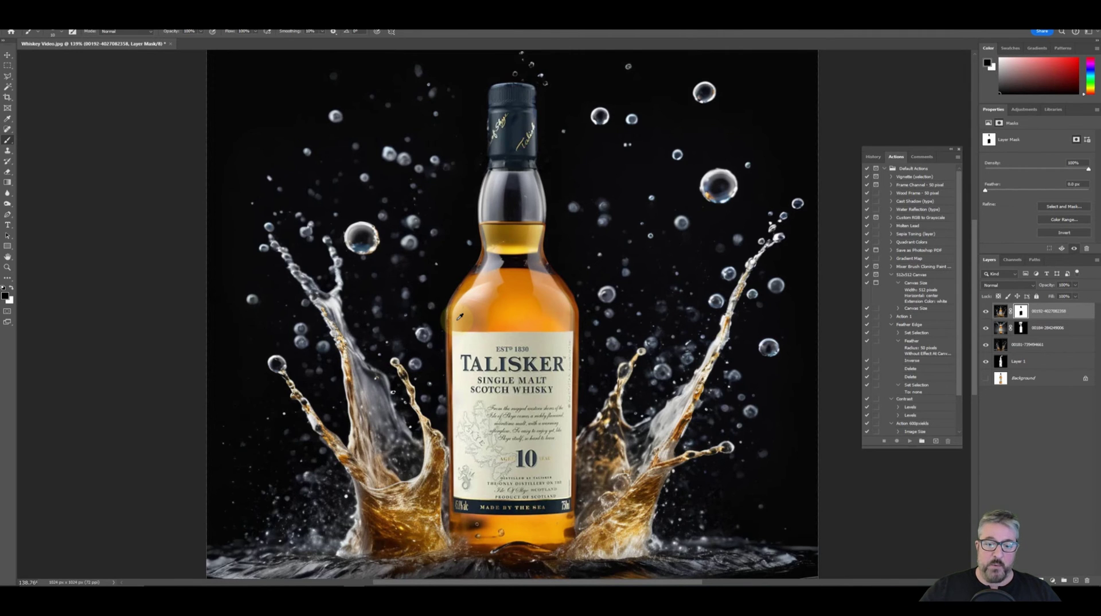
pyautogui.scroll(5, 459, 315)
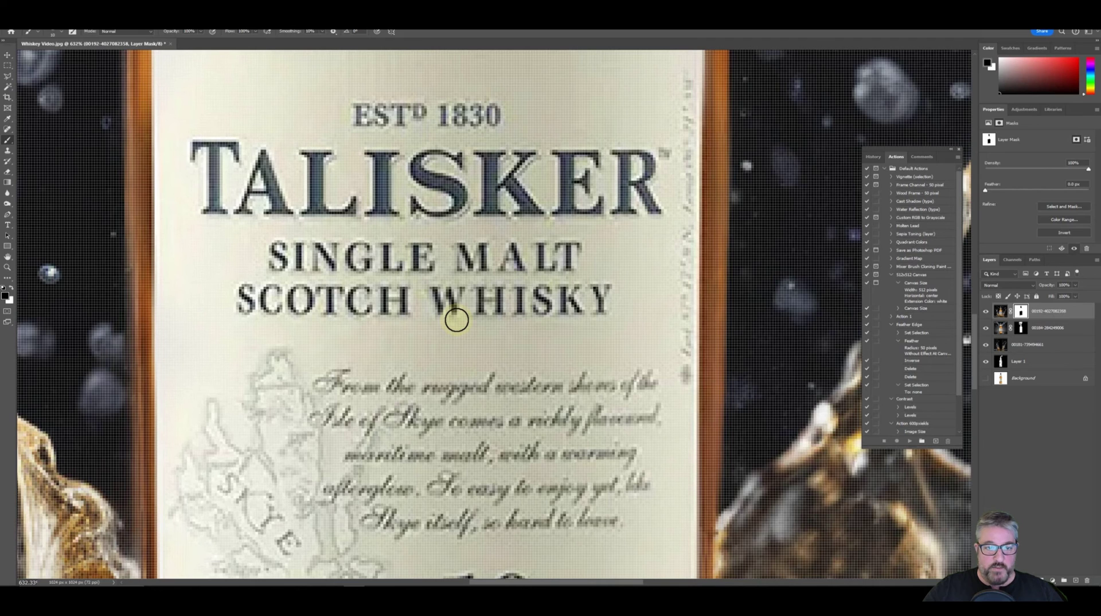
pyautogui.scroll(-3, 460, 317)
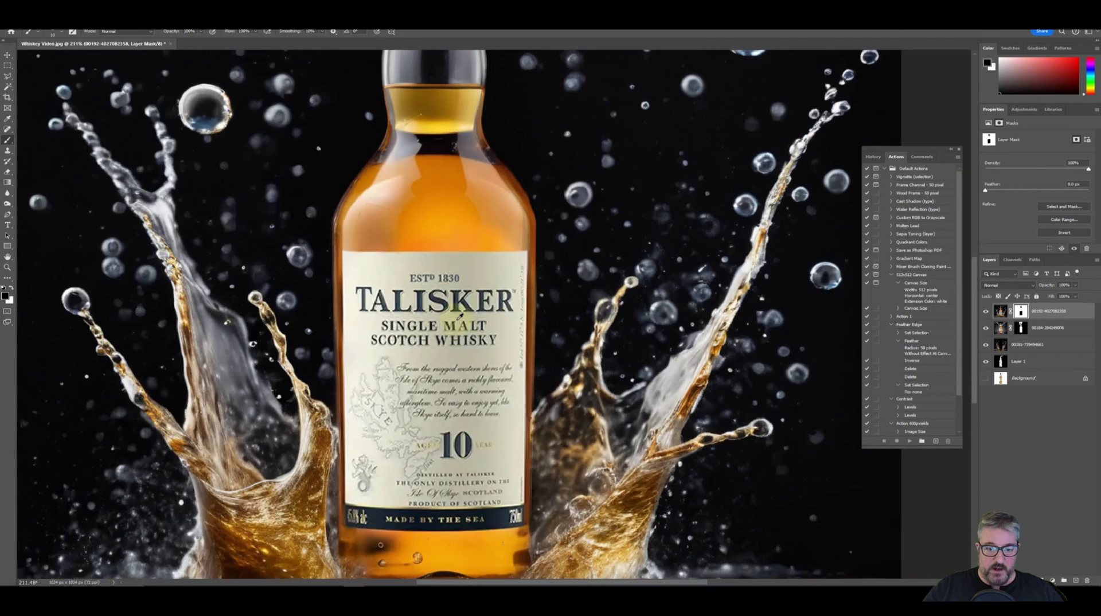
pyautogui.scroll(2, 459, 316)
pyautogui.scroll(-4, 499, 320)
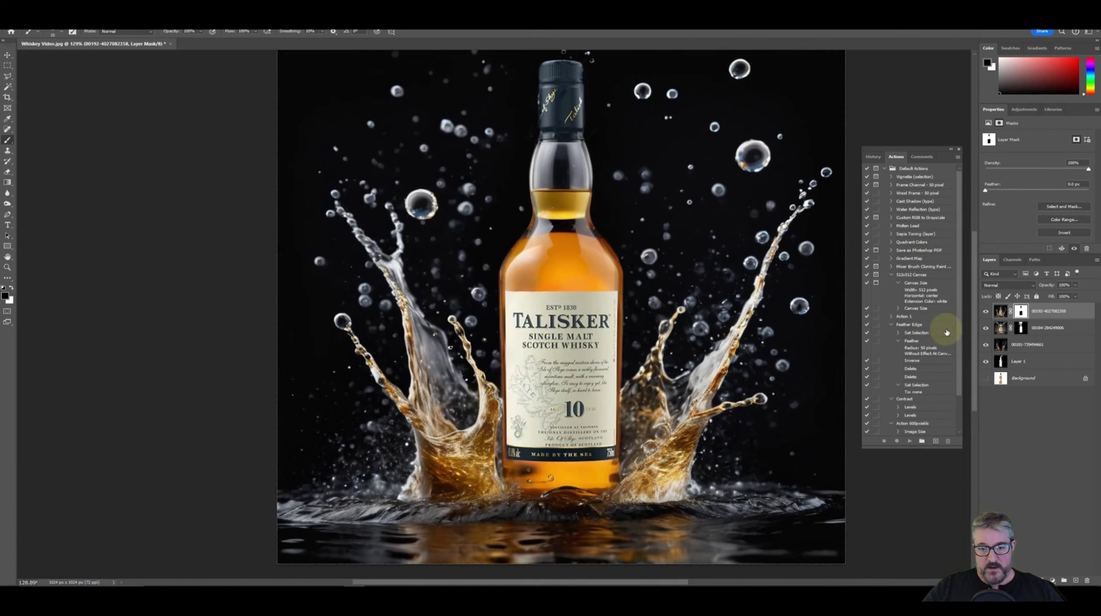
pyautogui.scroll(3, 602, 476)
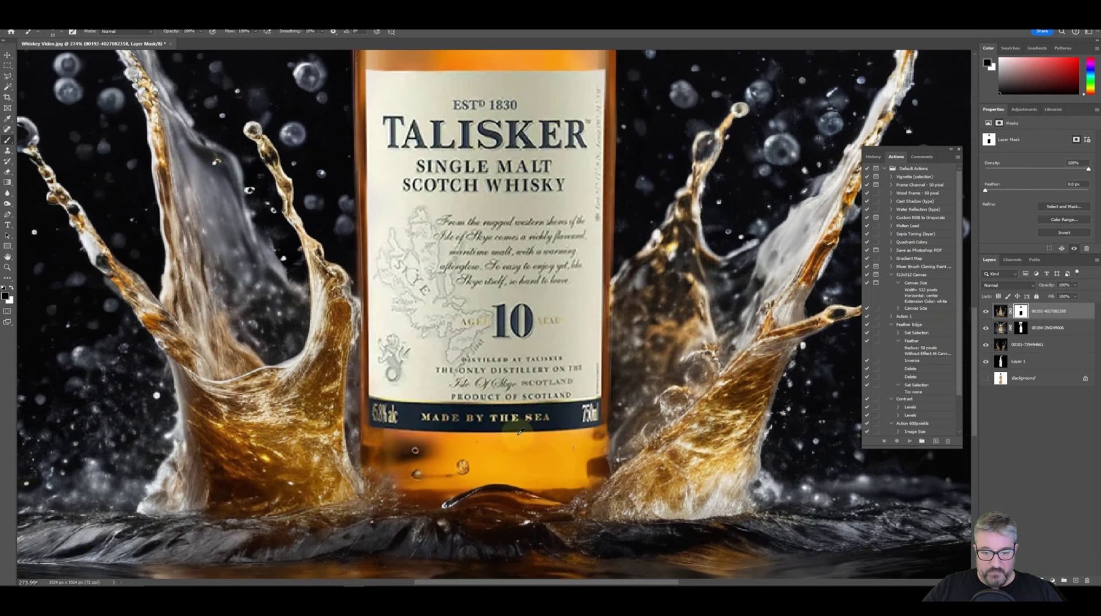
pyautogui.scroll(-2, 520, 431)
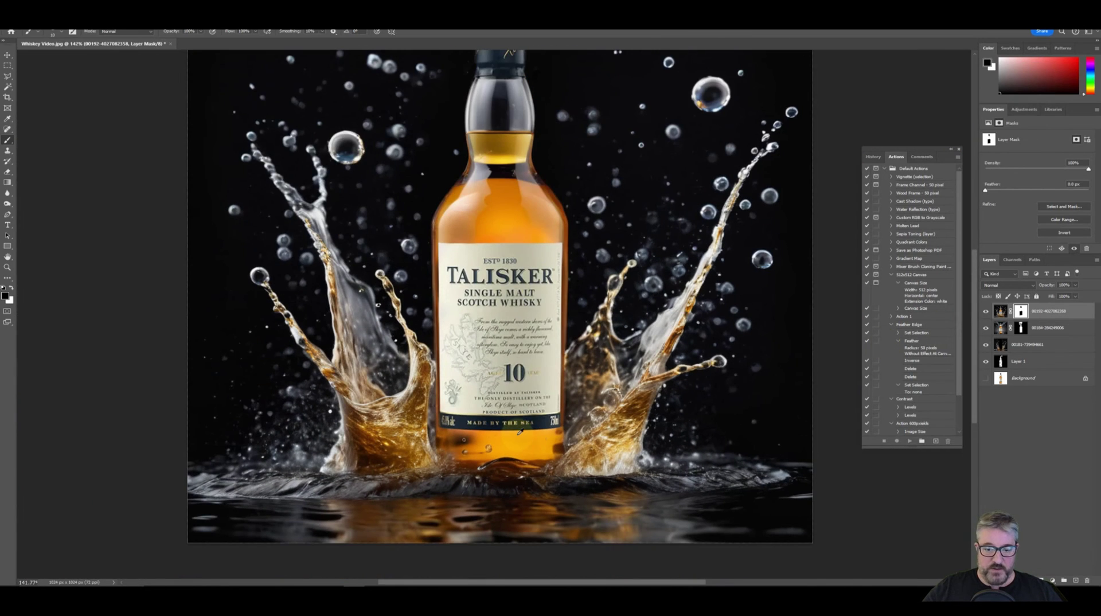
pyautogui.scroll(-2, 520, 431)
pyautogui.scroll(1, 555, 295)
pyautogui.scroll(-3, 555, 296)
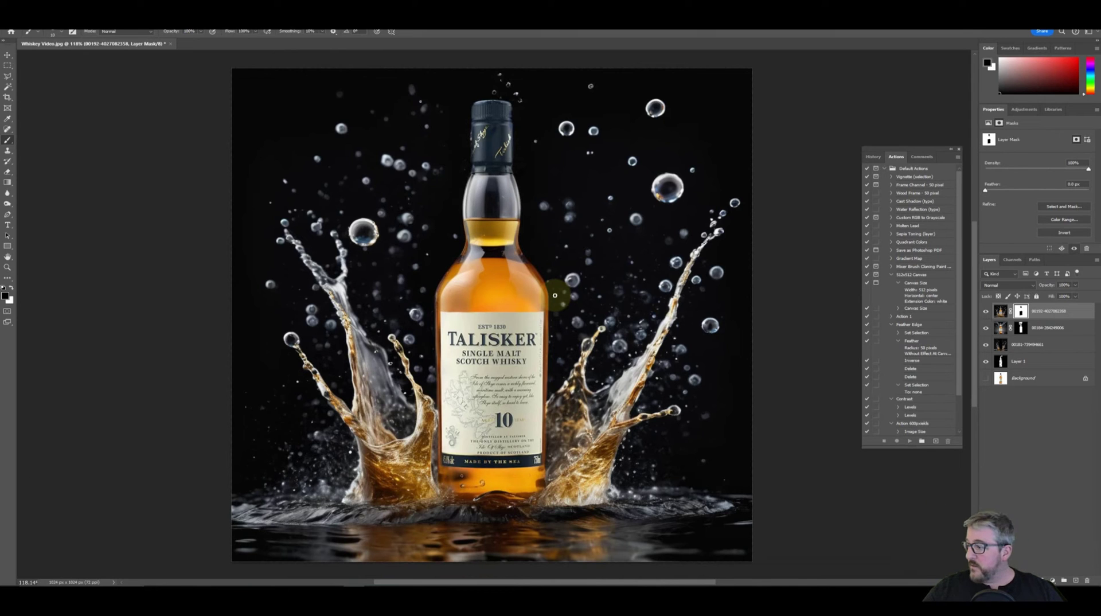
pyautogui.scroll(-3, 554, 295)
pyautogui.scroll(2, 554, 296)
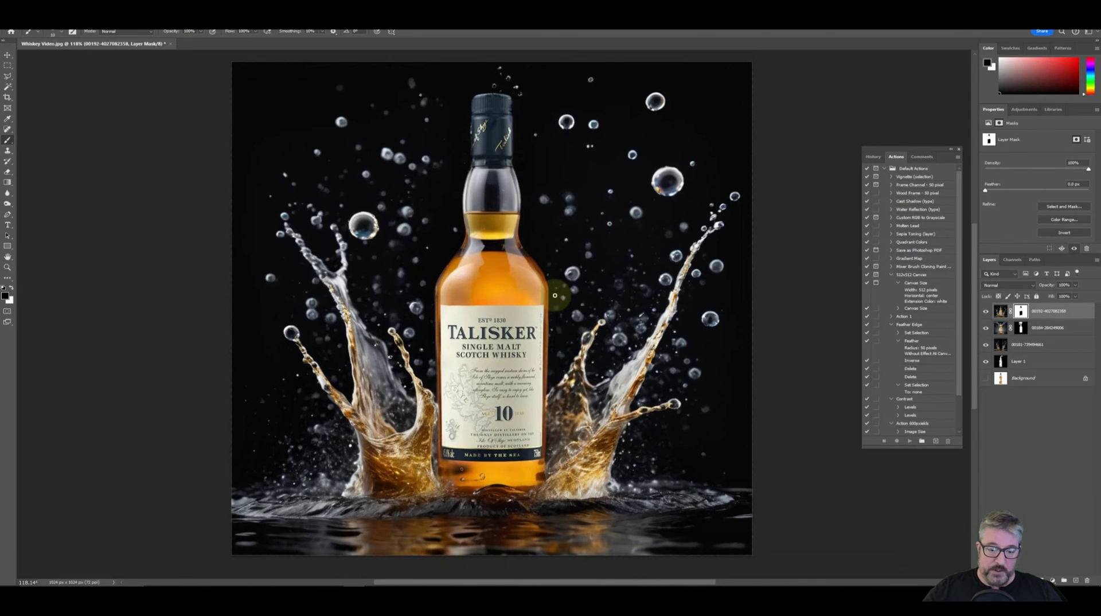
pyautogui.click(7, 63)
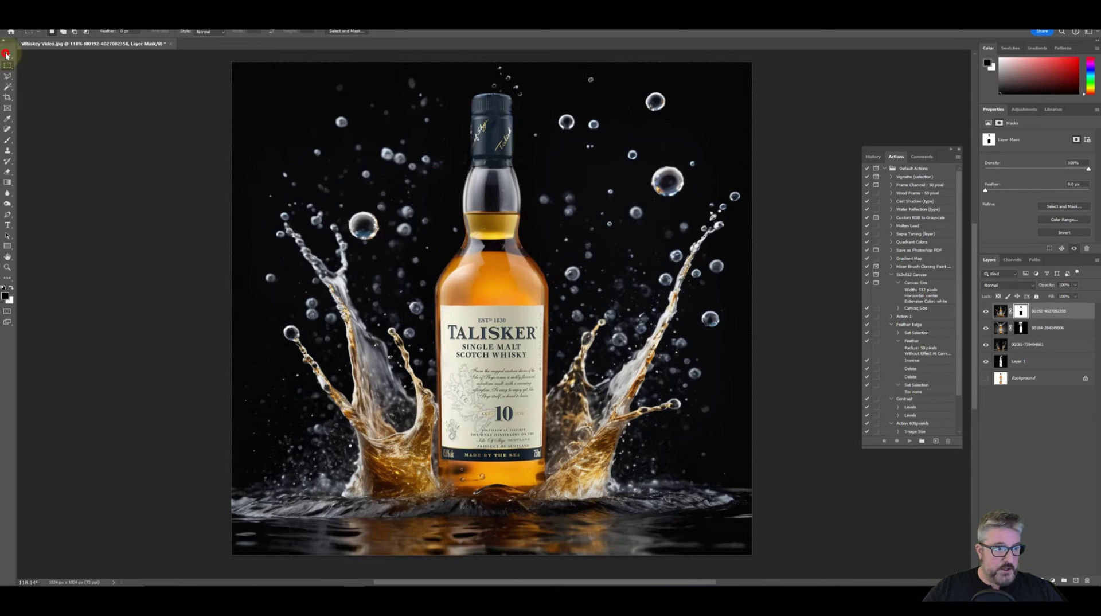
pyautogui.click(392, 268)
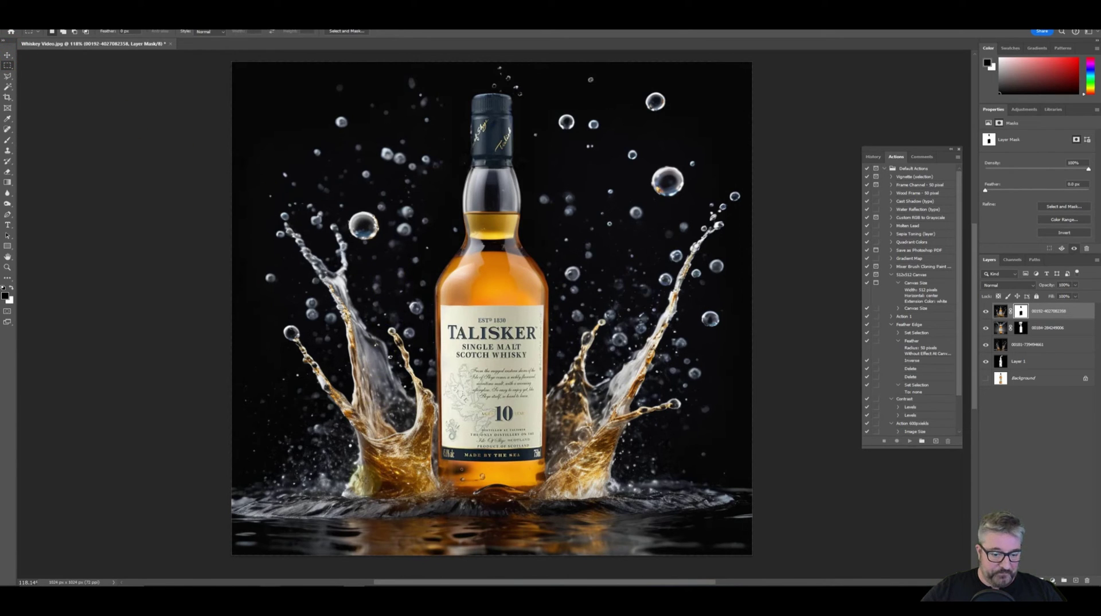
pyautogui.click(350, 596)
pyautogui.scroll(3, 550, 315)
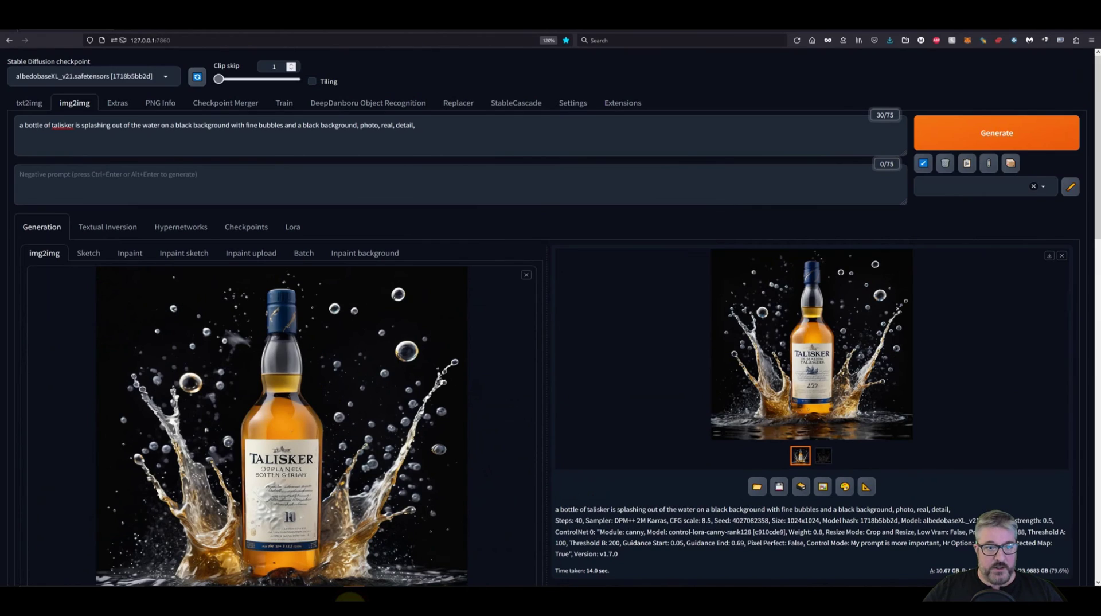
pyautogui.scroll(-5, 550, 315)
pyautogui.click(351, 597)
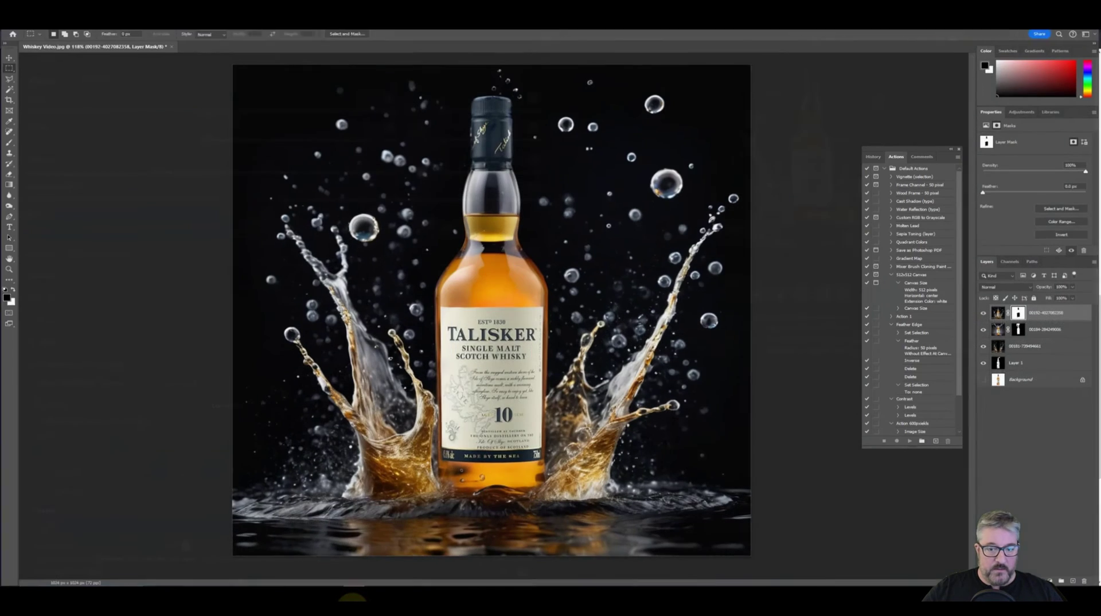
# Step: Save a JPEG copy of the composite in the Whiskey folder under a new Whiskey Working file name
pyautogui.hotkey('ctrl', 'alt', 's')
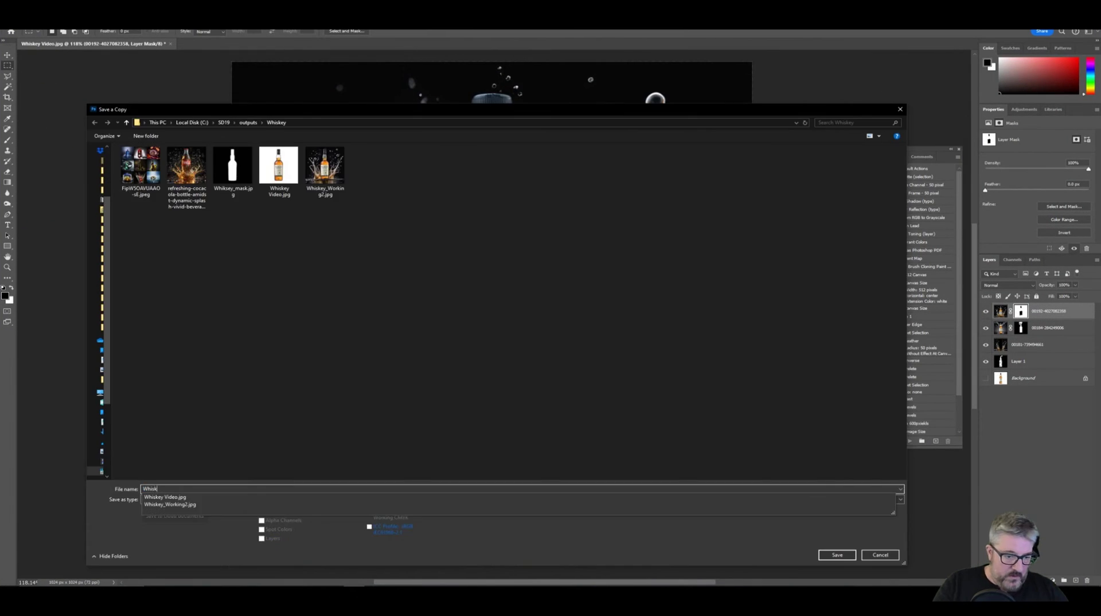
pyautogui.write('Whiskey Working 03')
pyautogui.press('Return')
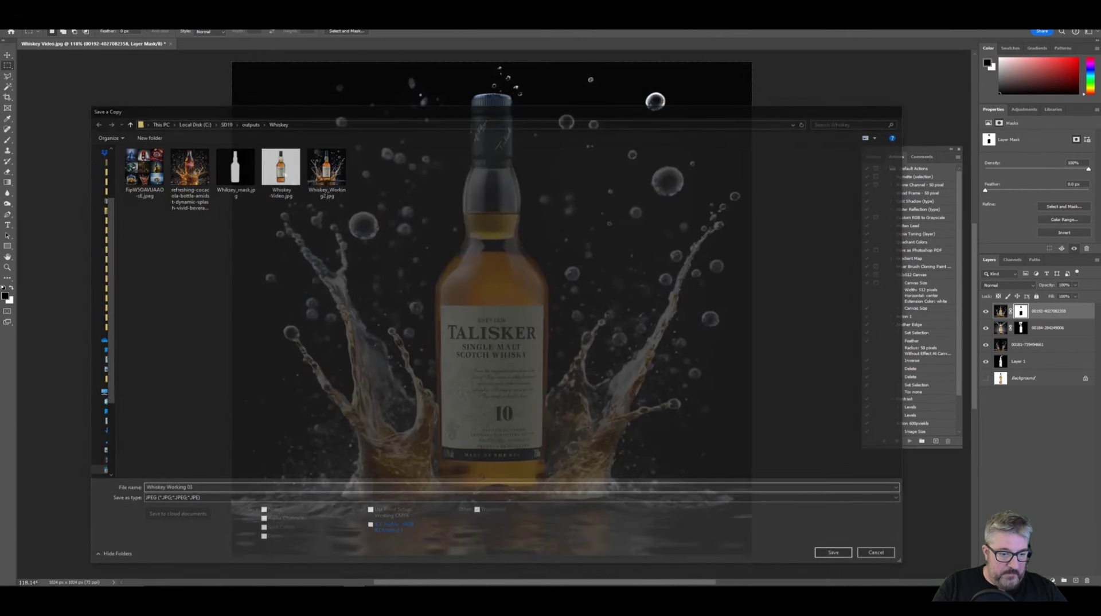
# Step: Switch to the Stable Diffusion web UI, load the saved composite into img2img and choose the epicphotogasm_zUniversal checkpoint
pyautogui.click(203, 598)
pyautogui.scroll(10, 281, 315)
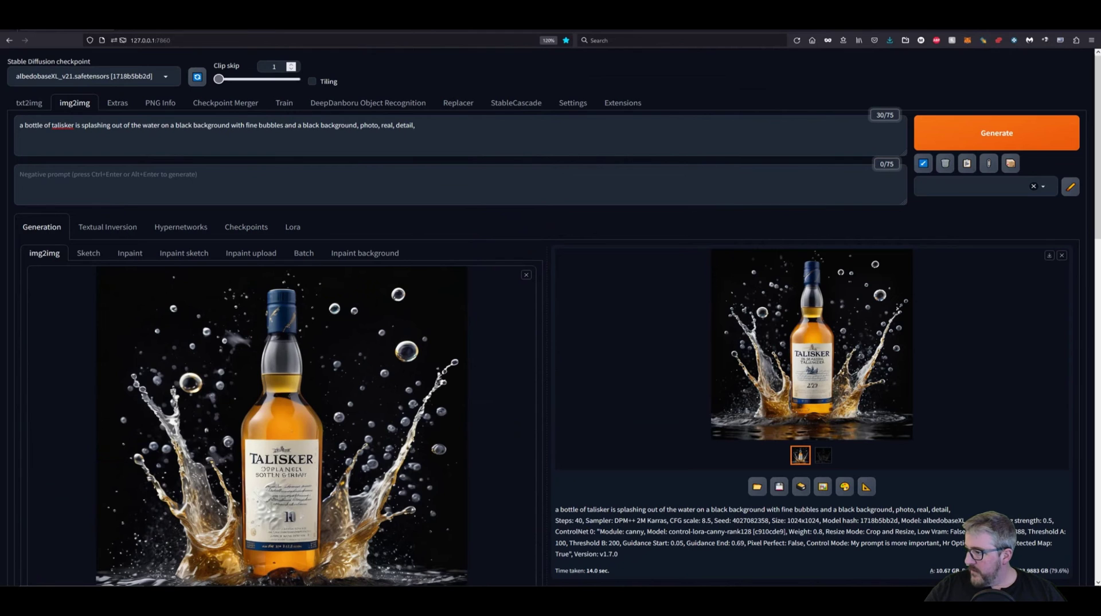
pyautogui.click(63, 70)
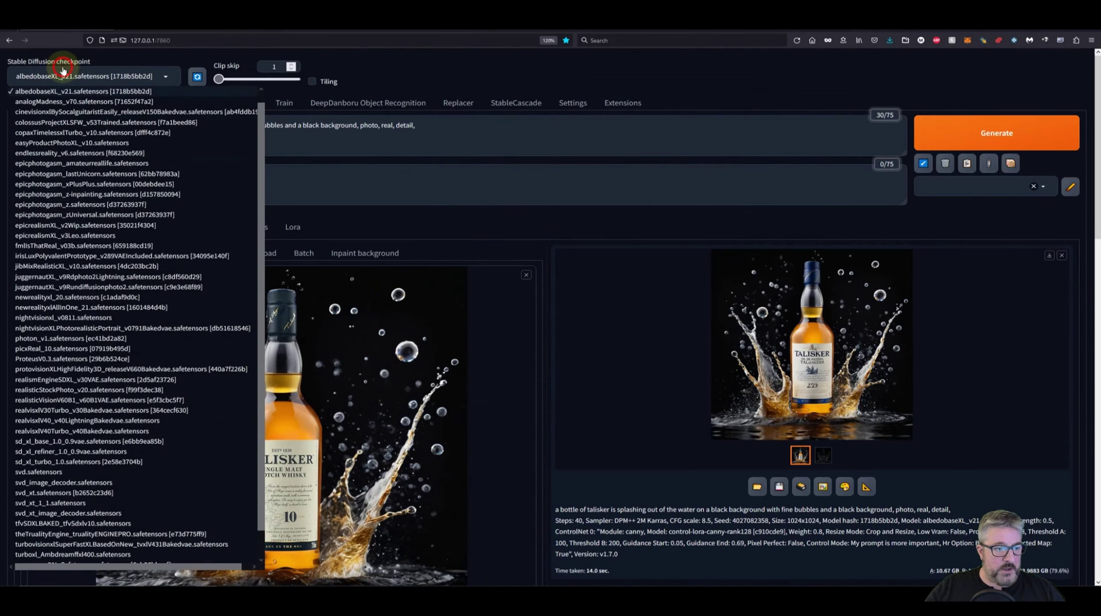
pyautogui.click(81, 214)
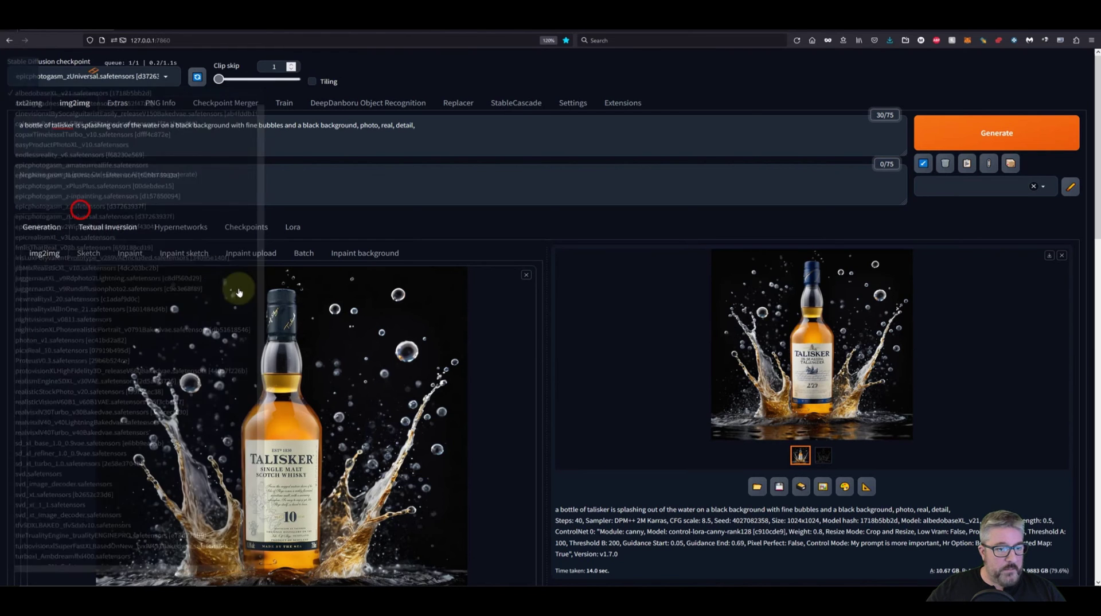
# Step: Keep ControlNet Unit 0 enabled and change its control type from Canny to Tile/Blur
pyautogui.scroll(-6, 333, 335)
pyautogui.scroll(-6, 334, 339)
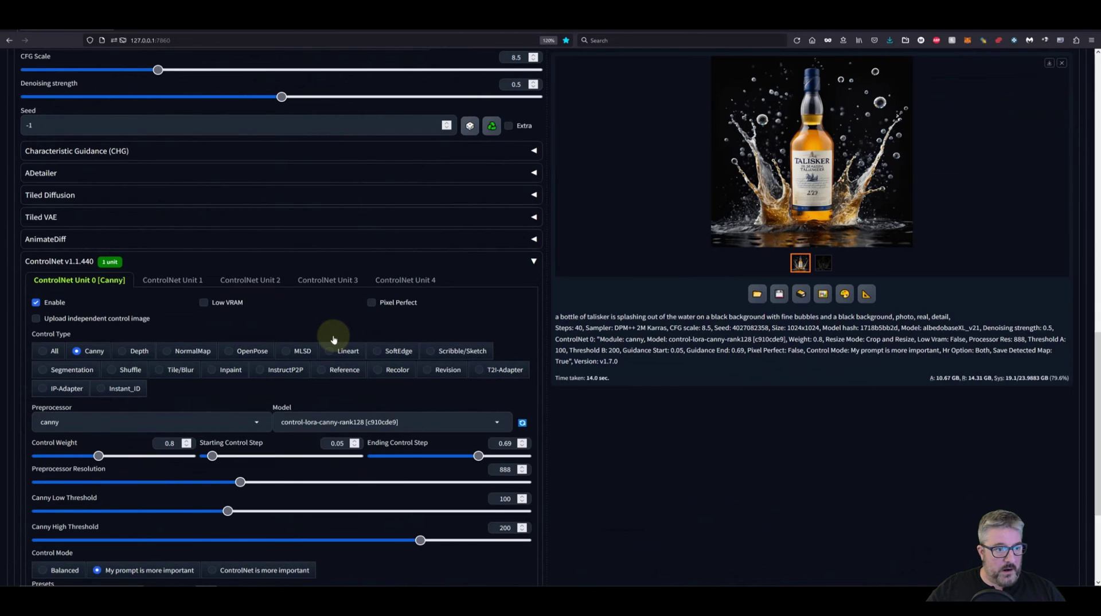
pyautogui.click(36, 302)
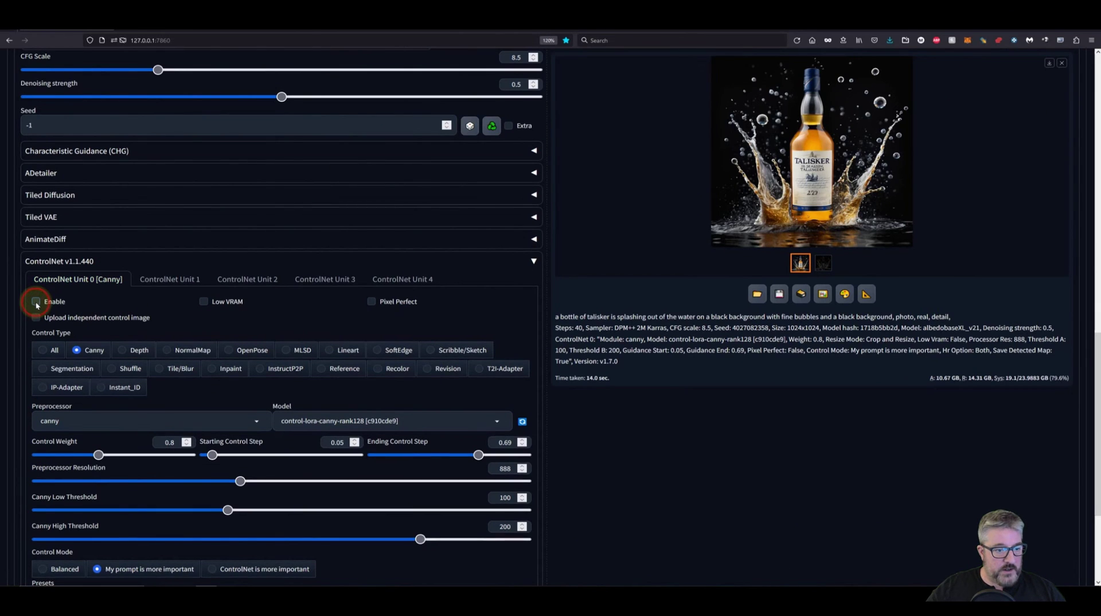
pyautogui.click(36, 301)
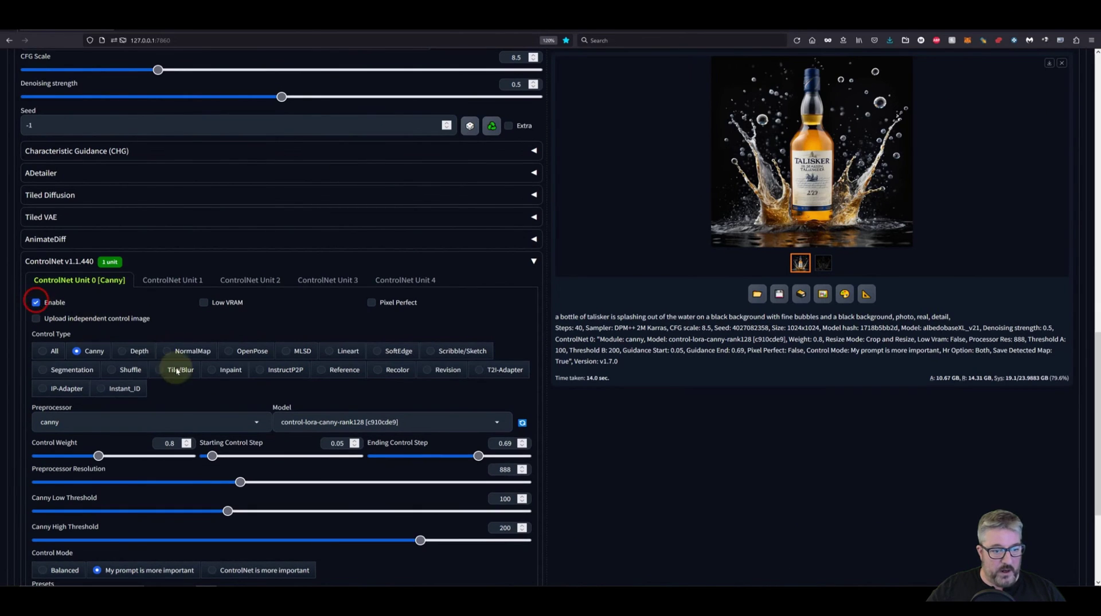
pyautogui.click(167, 369)
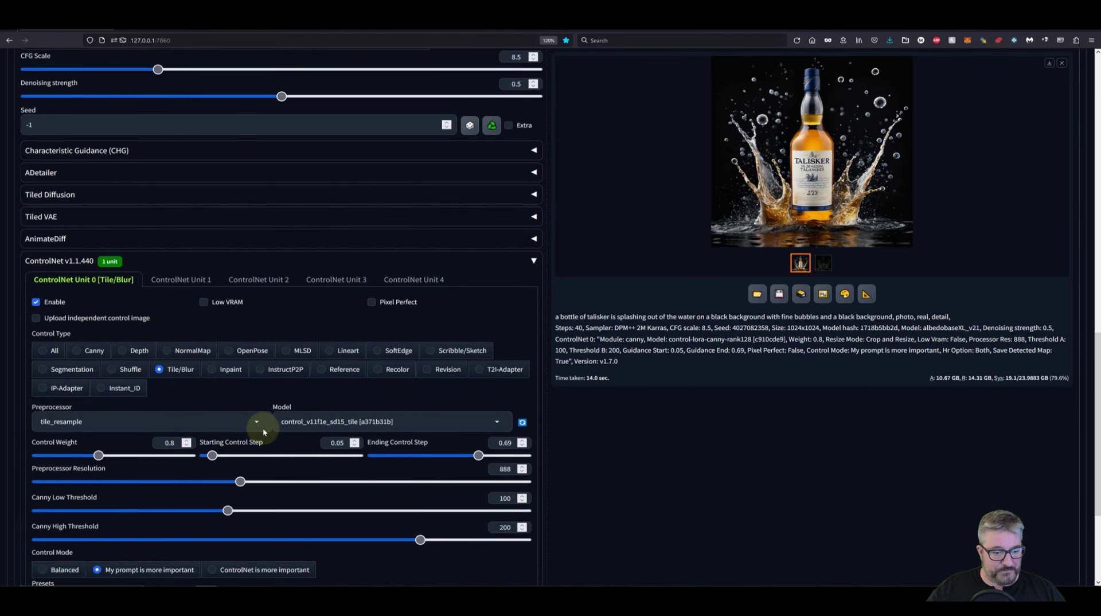
# Step: Set the ControlNet unit's control weight to 1, starting control step to 0 and ending control step to 1
pyautogui.scroll(-3, 262, 428)
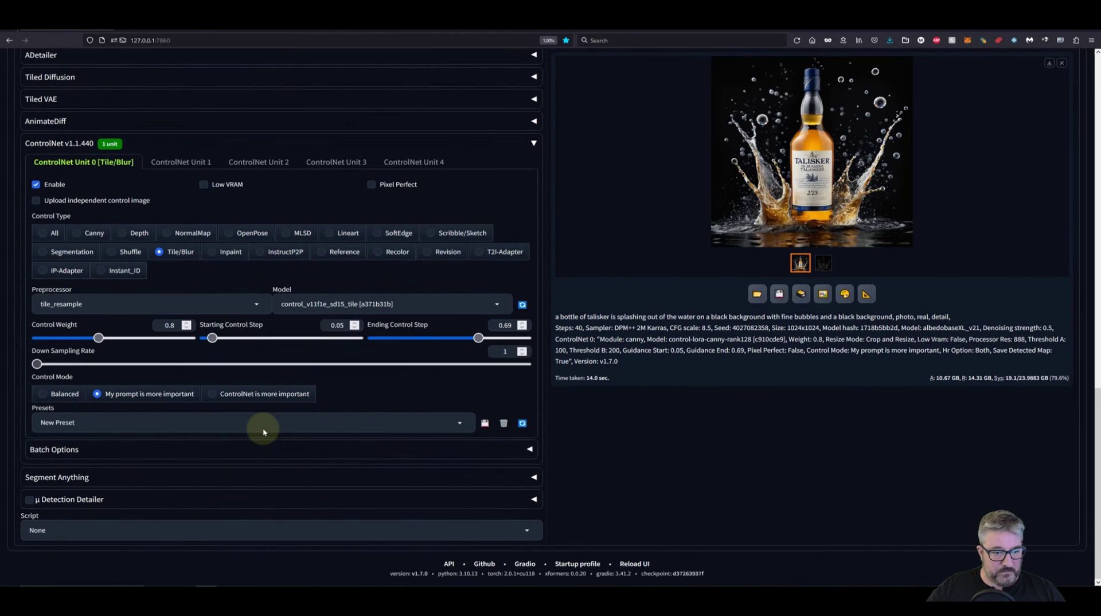
pyautogui.doubleClick(166, 325)
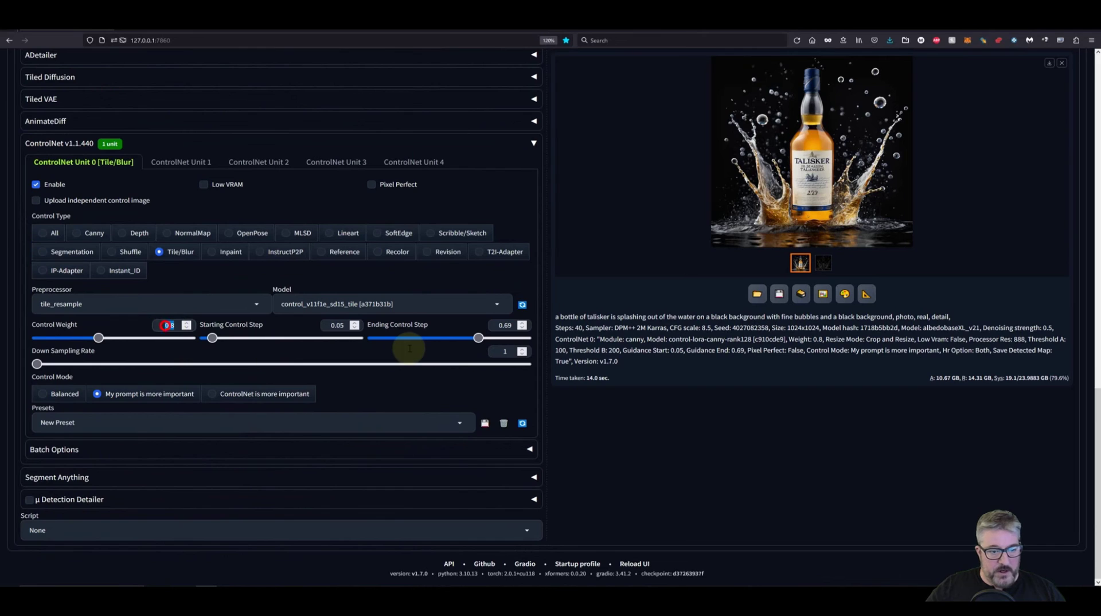
pyautogui.write('1')
pyautogui.press('Tab')
pyautogui.write('0')
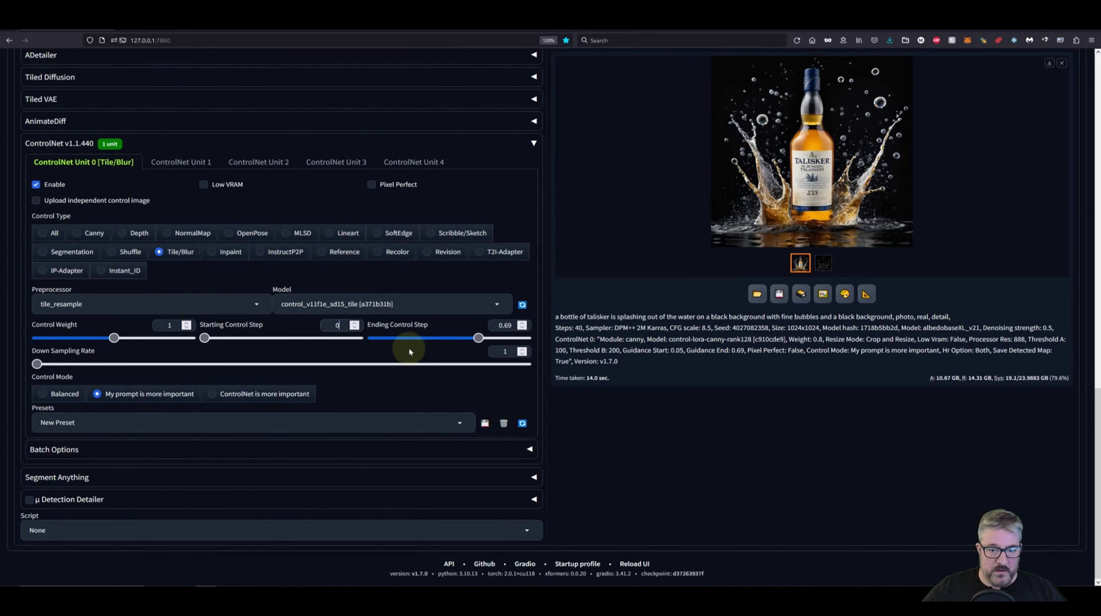
pyautogui.press('Tab')
pyautogui.write('0')
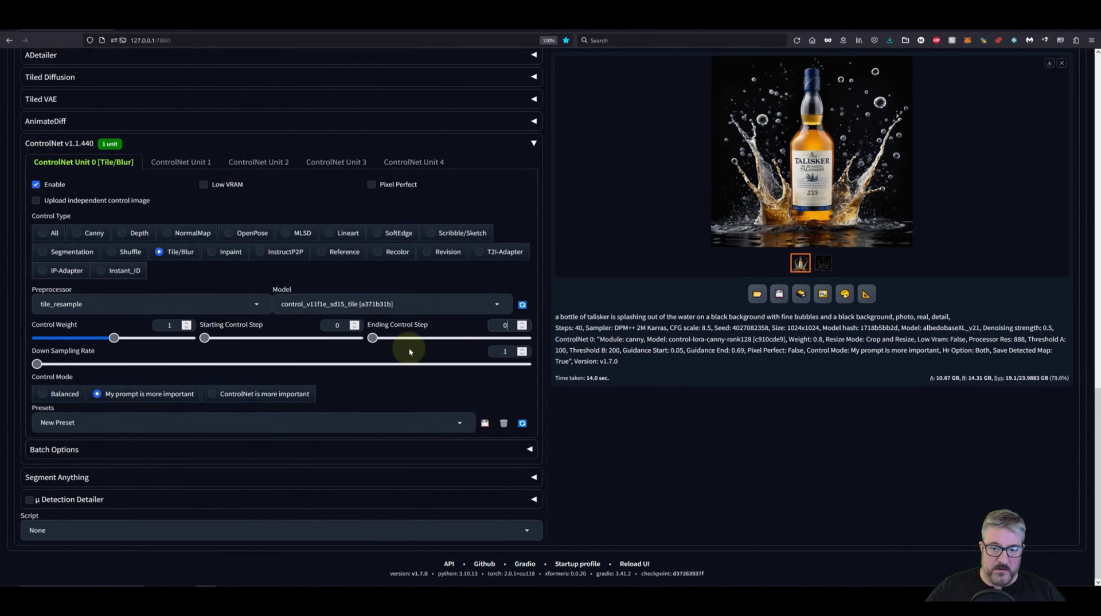
# Step: Set the ControlNet control mode to Balanced and enable the Ultimate SD upscale script with a tile width of 768
pyautogui.click(41, 395)
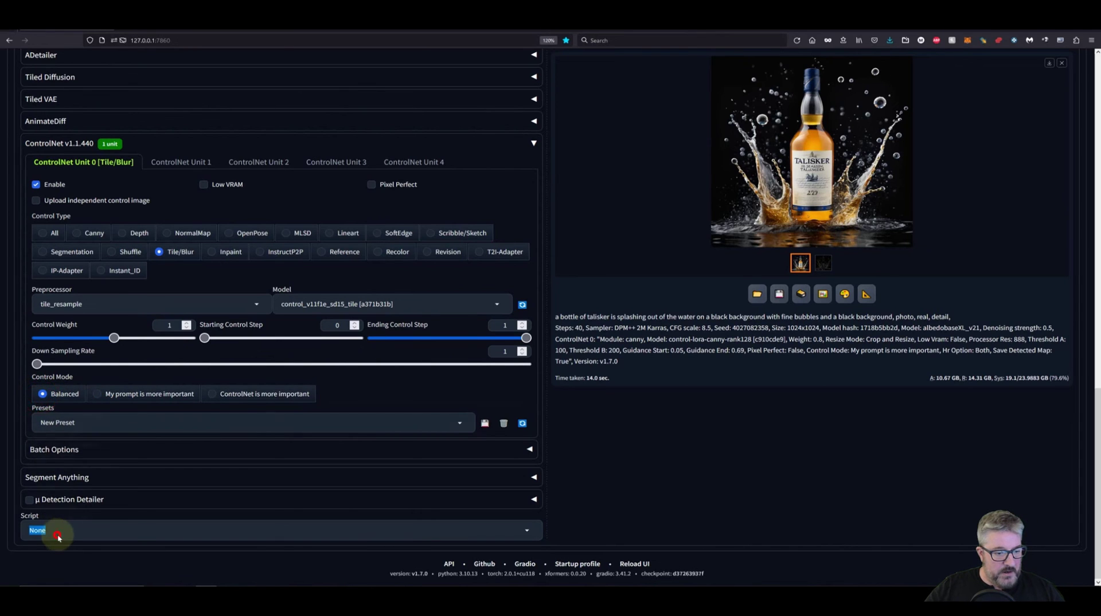
pyautogui.click(57, 535)
pyautogui.click(57, 514)
pyautogui.scroll(-5, 59, 532)
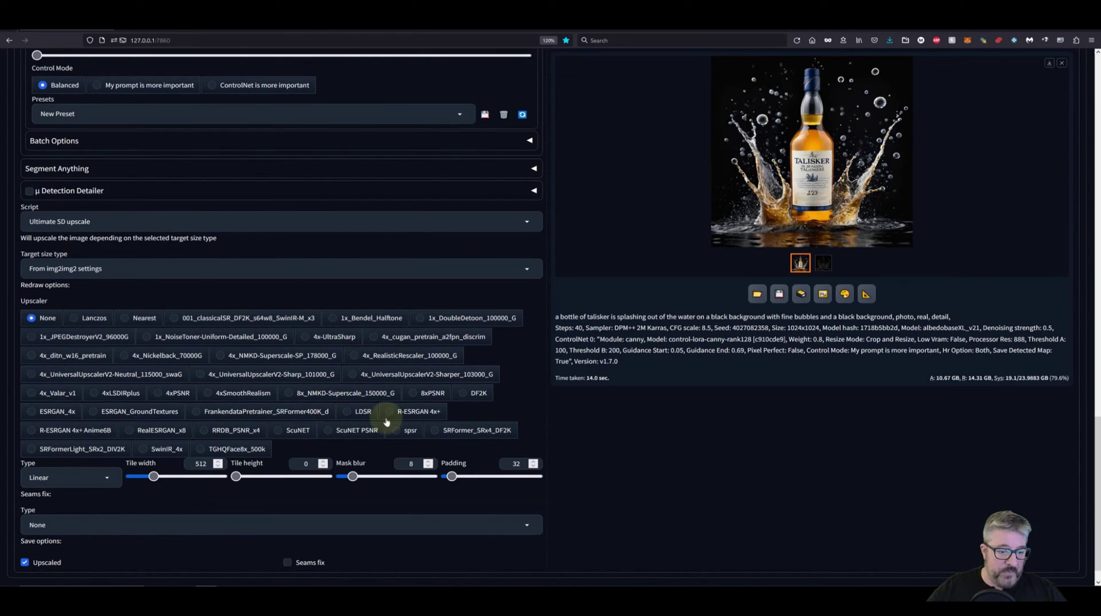
pyautogui.moveTo(154, 477); pyautogui.dragTo(168, 485)
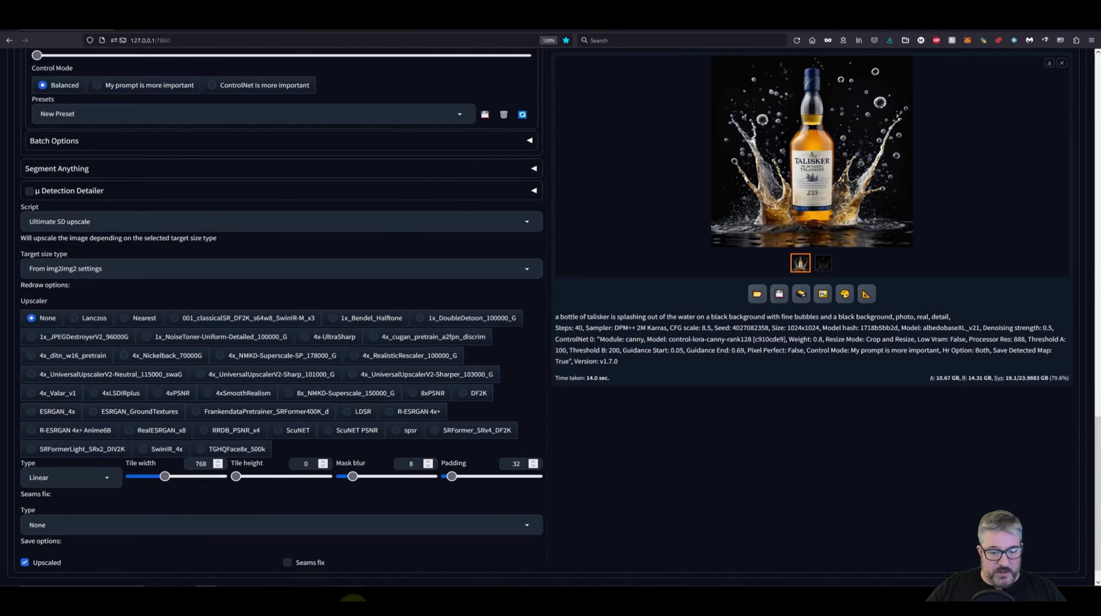
# Step: Switch to Photoshop and inspect the pixel quality of the bottle label in the composite
pyautogui.click(353, 599)
pyautogui.scroll(13, 488, 316)
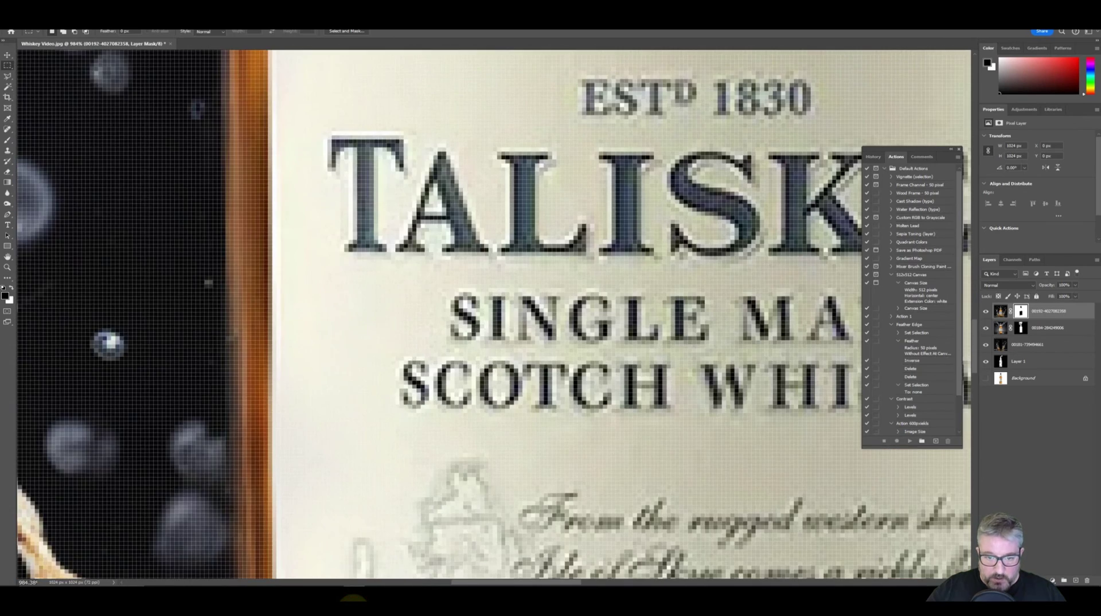
pyautogui.scroll(-6, 456, 327)
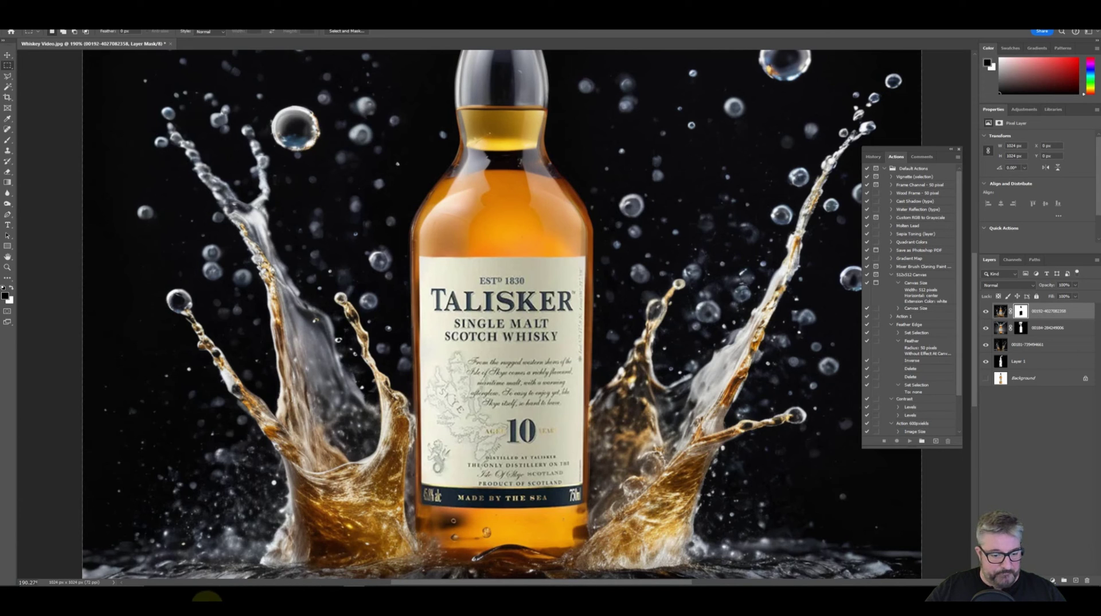
# Step: Return to the Stable Diffusion web UI, choose the 1x_JPEGDestroyerV2_96000G upscaler and generate the image
pyautogui.click(207, 596)
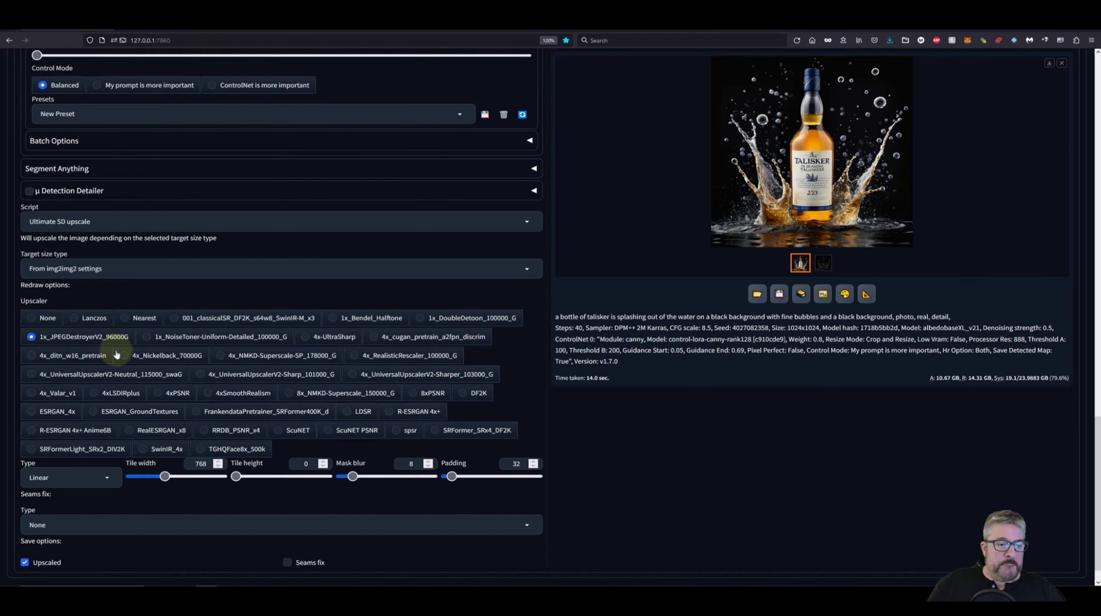
pyautogui.scroll(15, 117, 355)
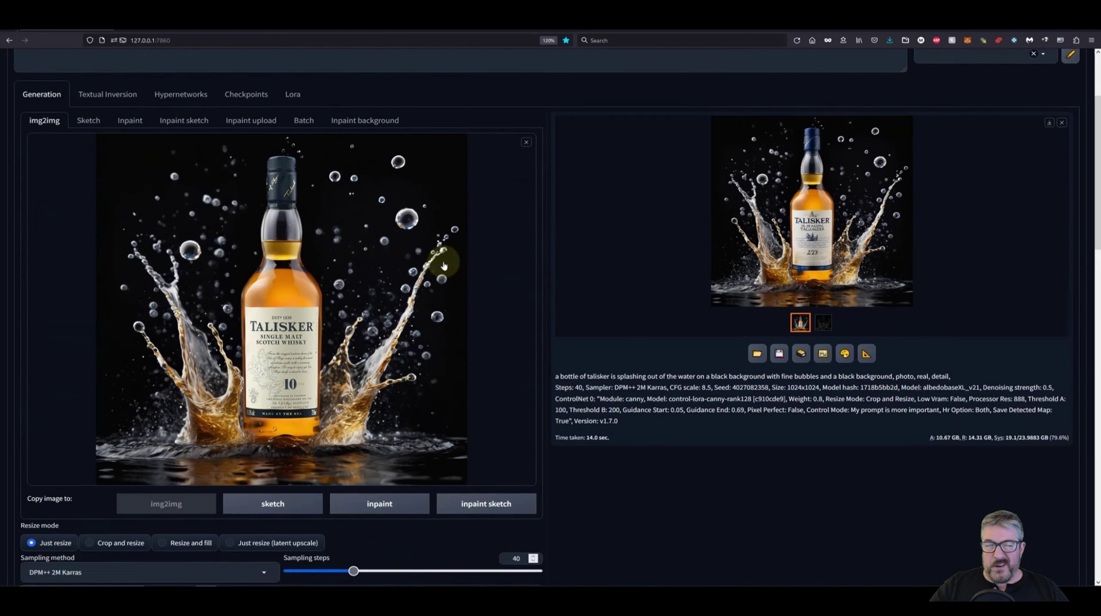
pyautogui.hotkey('ctrl', 'Return')
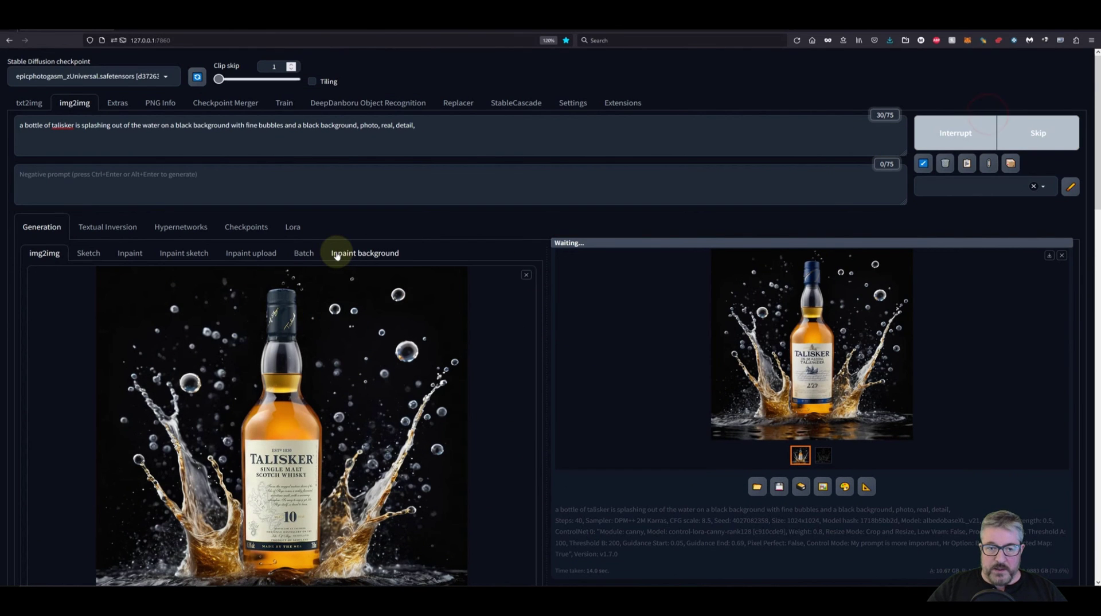
# Step: Set the upscale script's target size type to Scale from image size with a scale of 4
pyautogui.scroll(-5, 338, 255)
pyautogui.scroll(3, 337, 256)
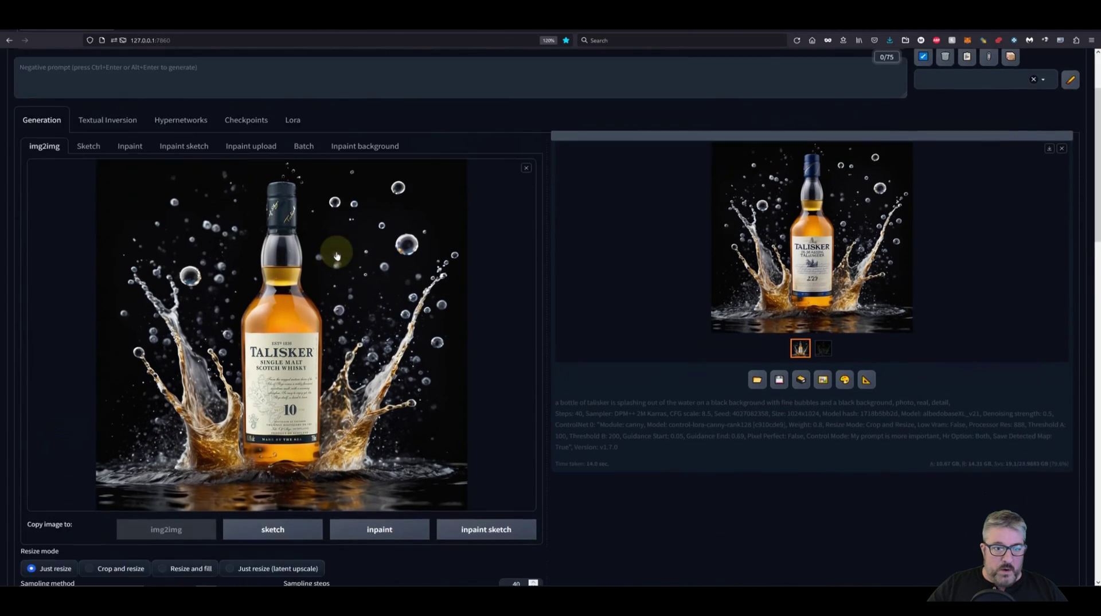
pyautogui.scroll(-2, 338, 256)
pyautogui.scroll(2, 337, 256)
pyautogui.scroll(-7, 337, 256)
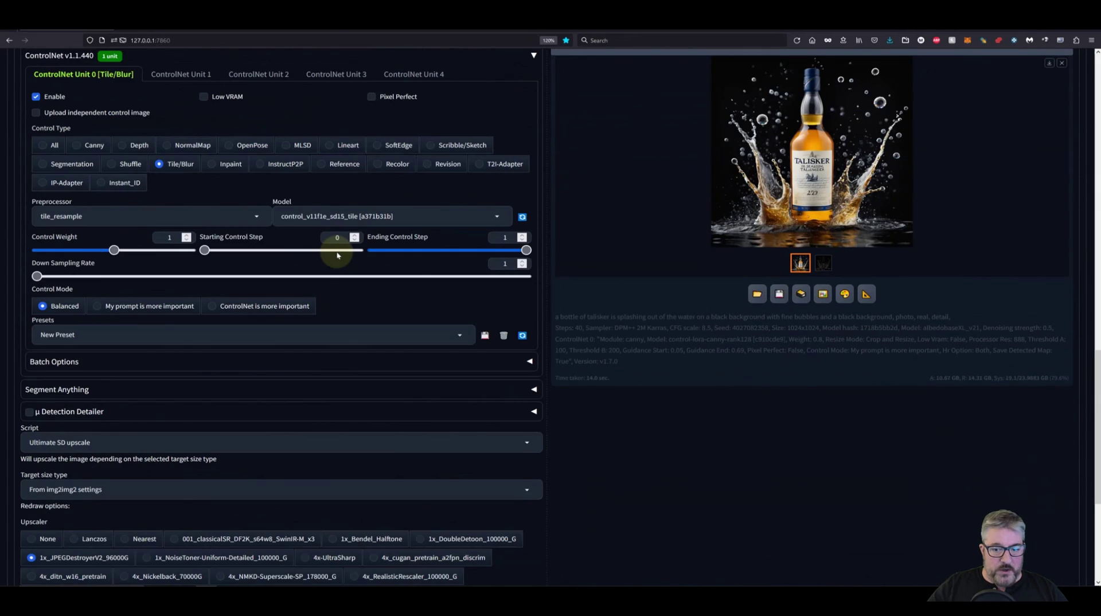
pyautogui.scroll(-4, 337, 255)
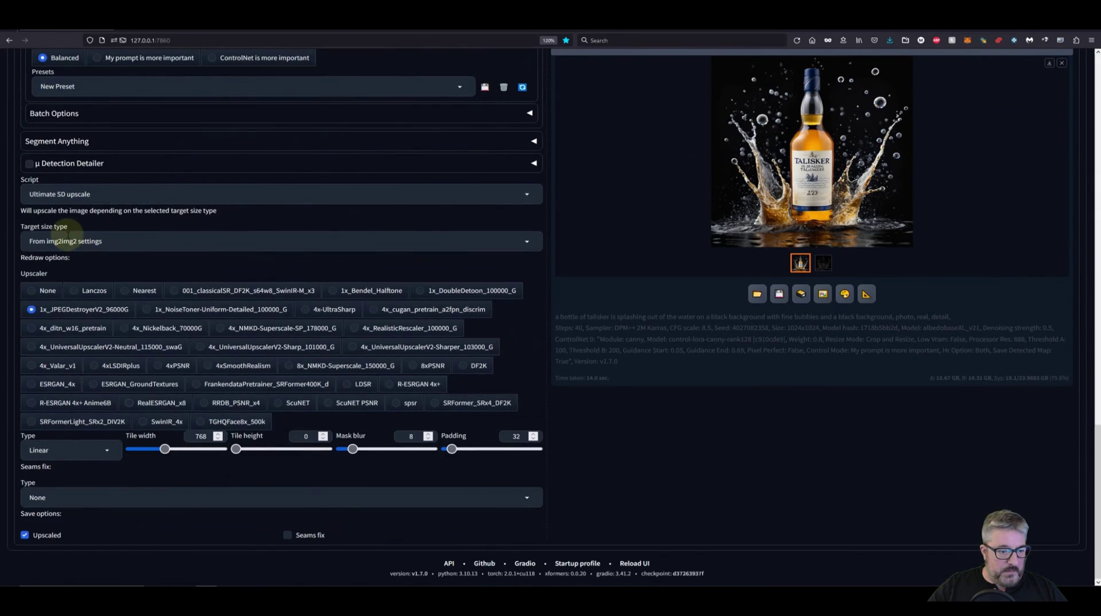
pyautogui.click(67, 234)
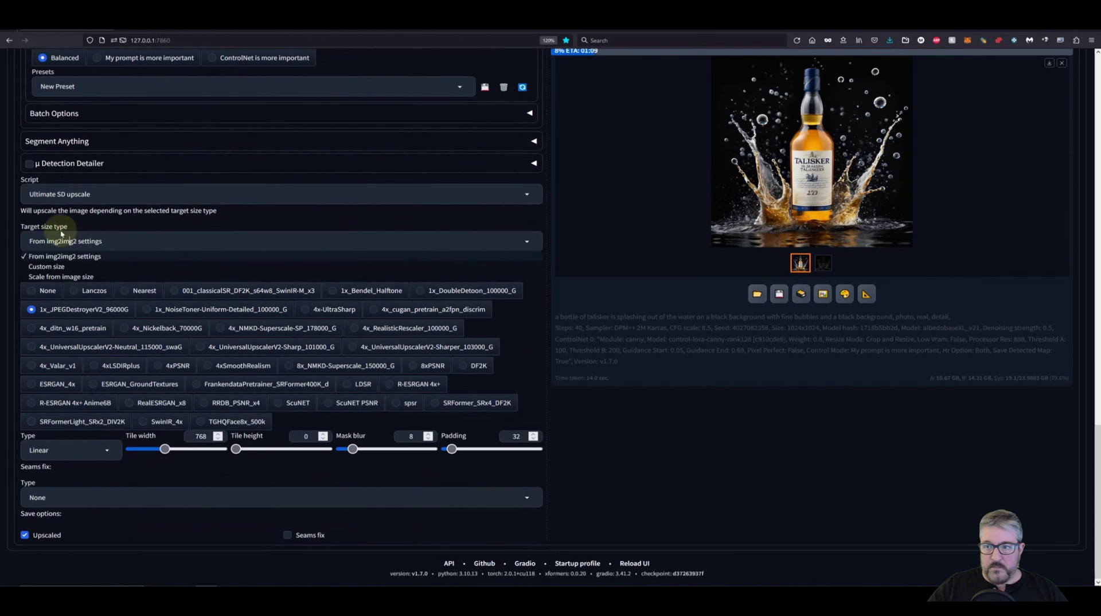
pyautogui.scroll(10, 62, 234)
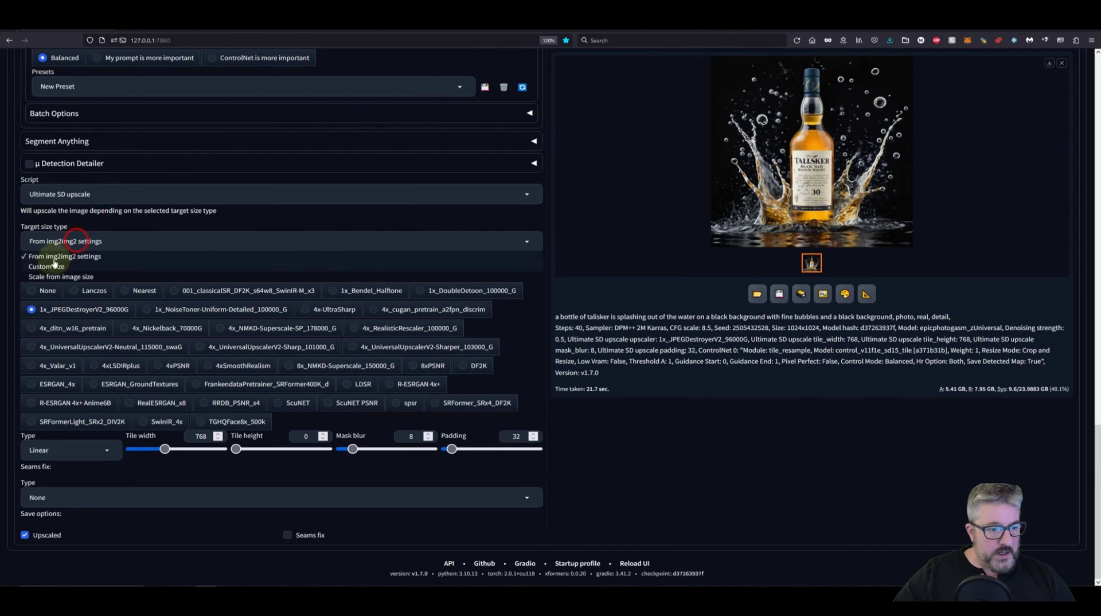
pyautogui.click(52, 260)
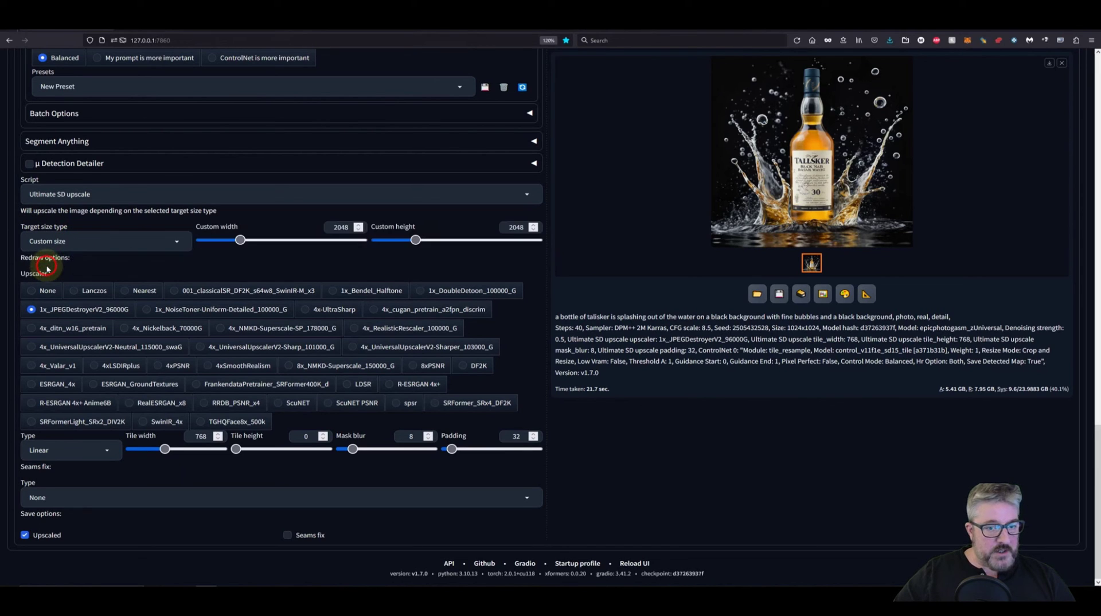
pyautogui.click(72, 241)
pyautogui.click(59, 276)
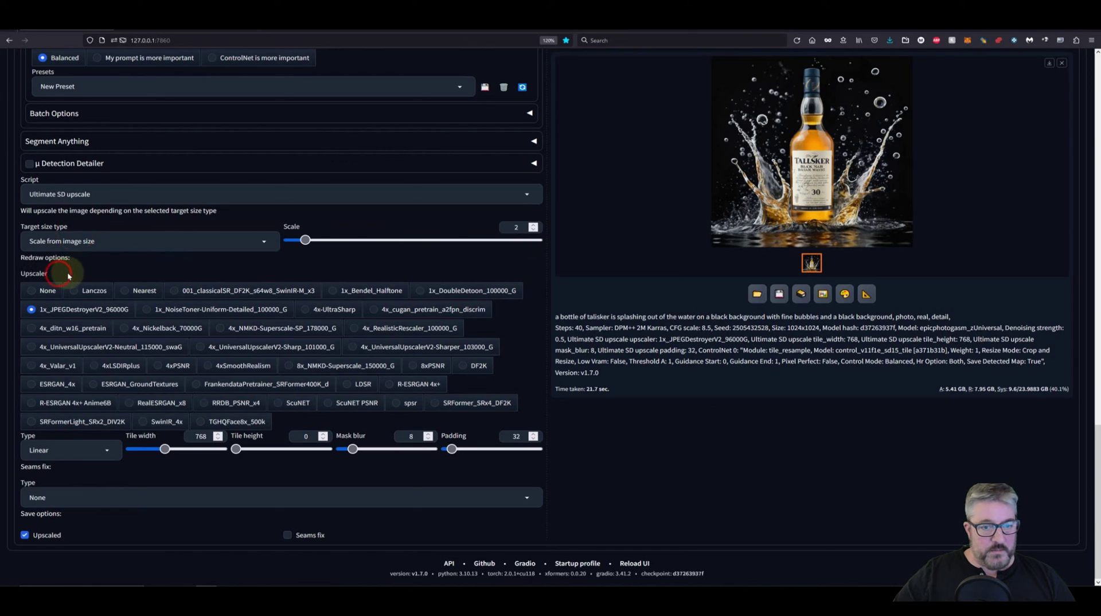
pyautogui.moveTo(511, 224); pyautogui.dragTo(692, 232)
pyautogui.write('4')
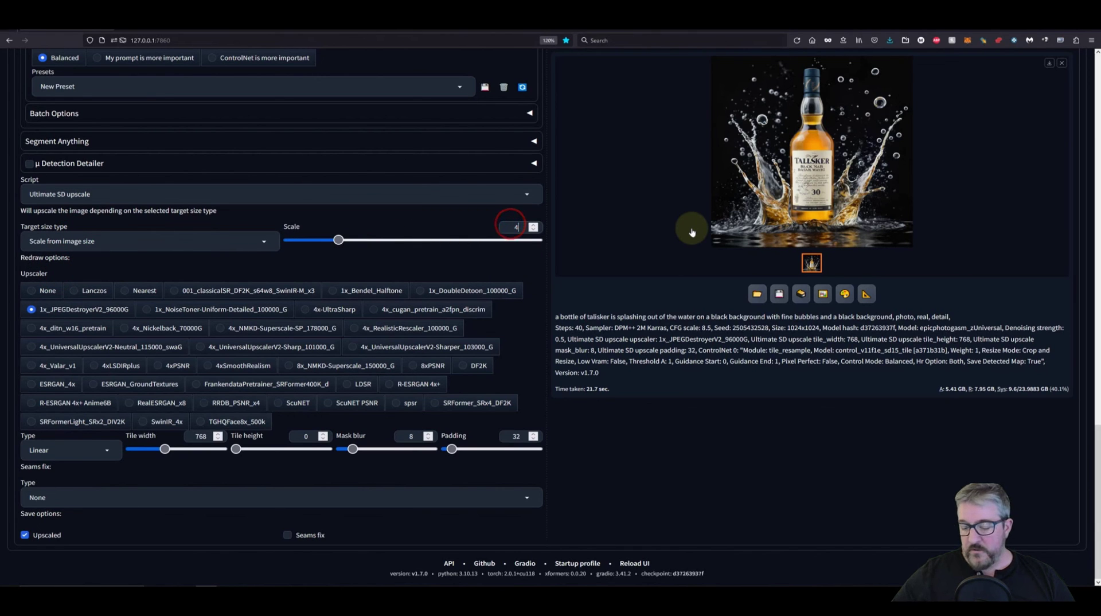
# Step: Set the CFG scale to 4.5 and the denoising strength to 0.34
pyautogui.scroll(7, 357, 314)
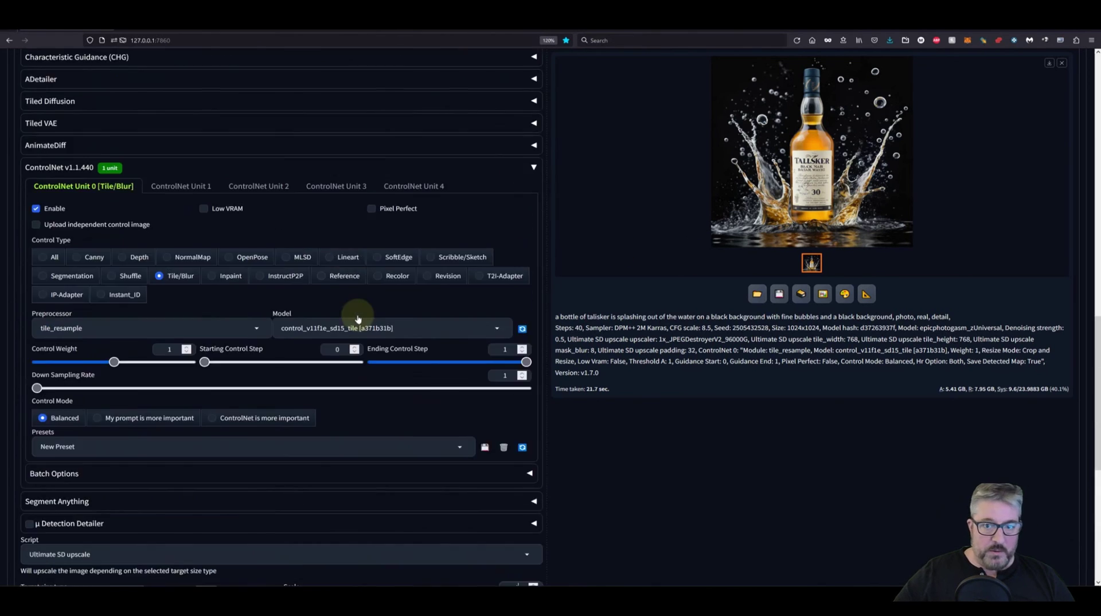
pyautogui.scroll(3, 357, 314)
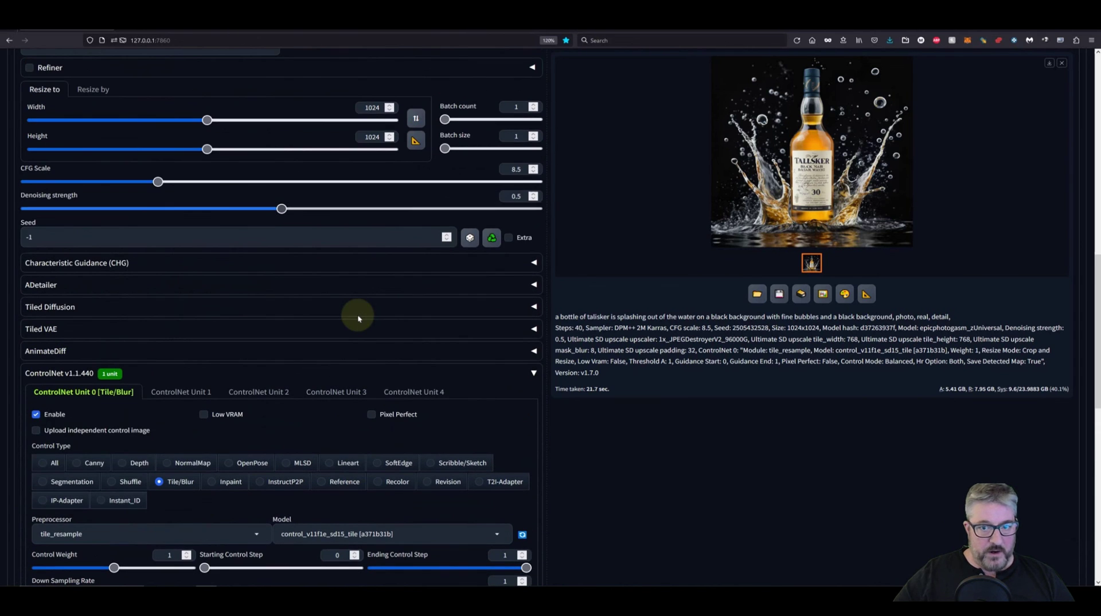
pyautogui.moveTo(98, 179); pyautogui.dragTo(89, 181)
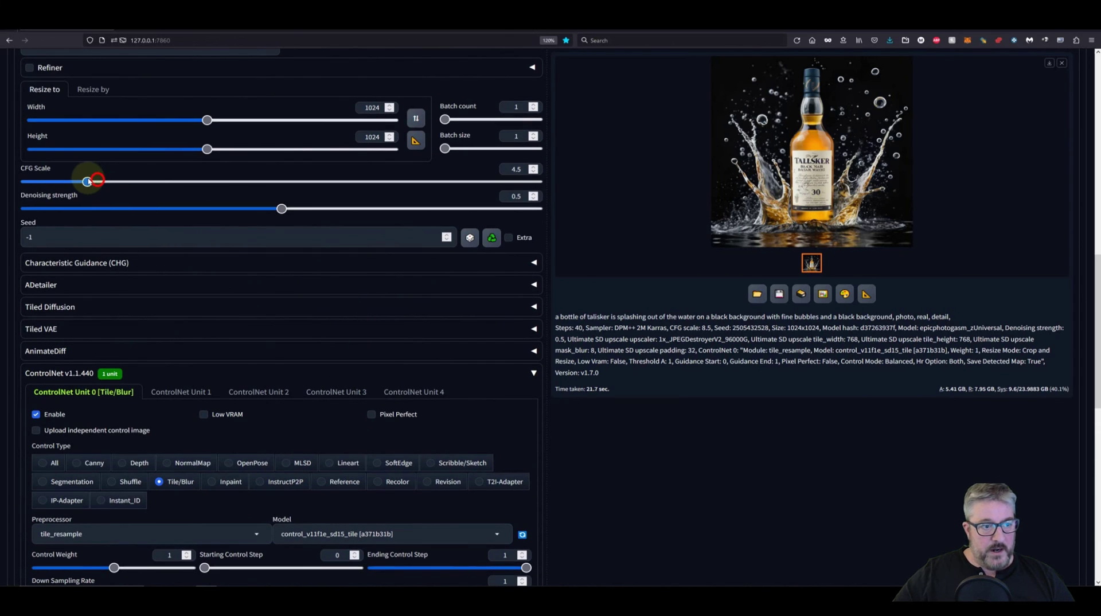
pyautogui.moveTo(280, 208); pyautogui.dragTo(215, 208)
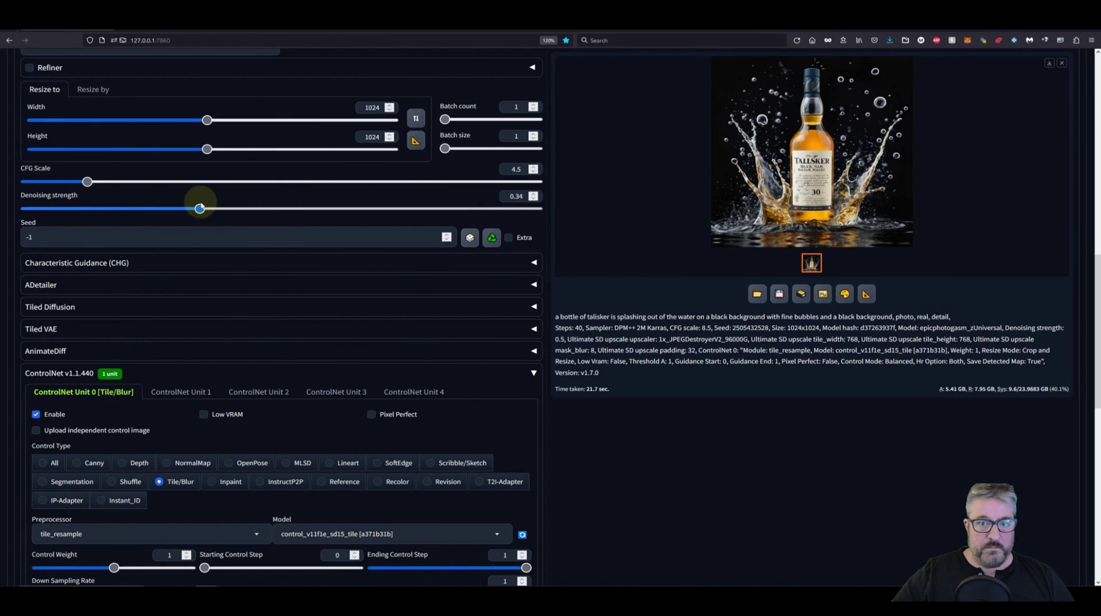
# Step: Change the sampling method to DPM++ 2M SDE Karras and generate the upscaled image
pyautogui.scroll(10, 684, 419)
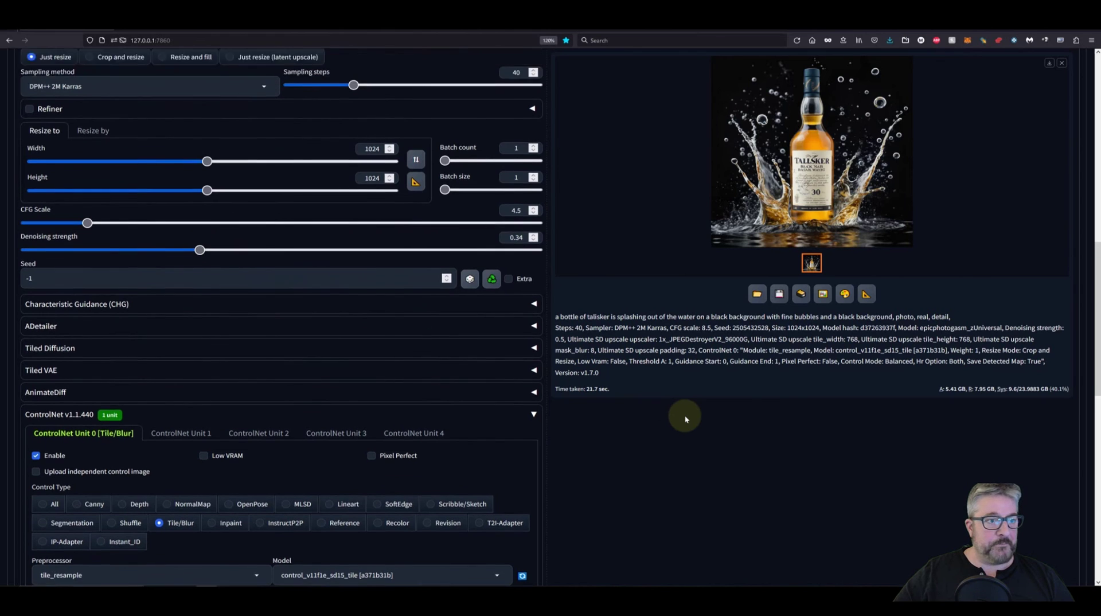
pyautogui.scroll(-7, 685, 419)
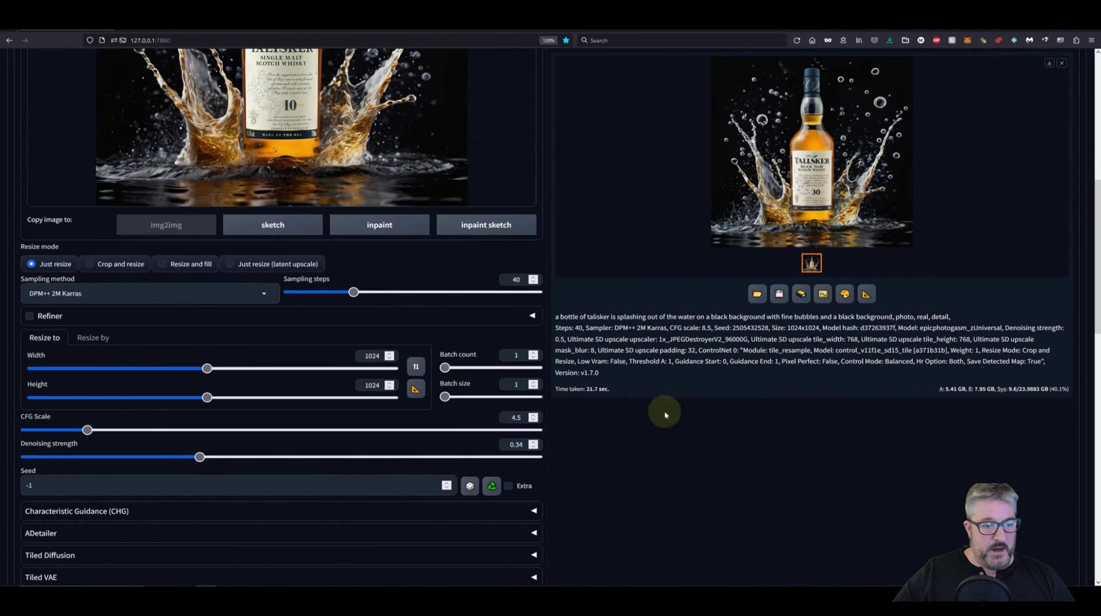
pyautogui.click(110, 295)
pyautogui.click(68, 343)
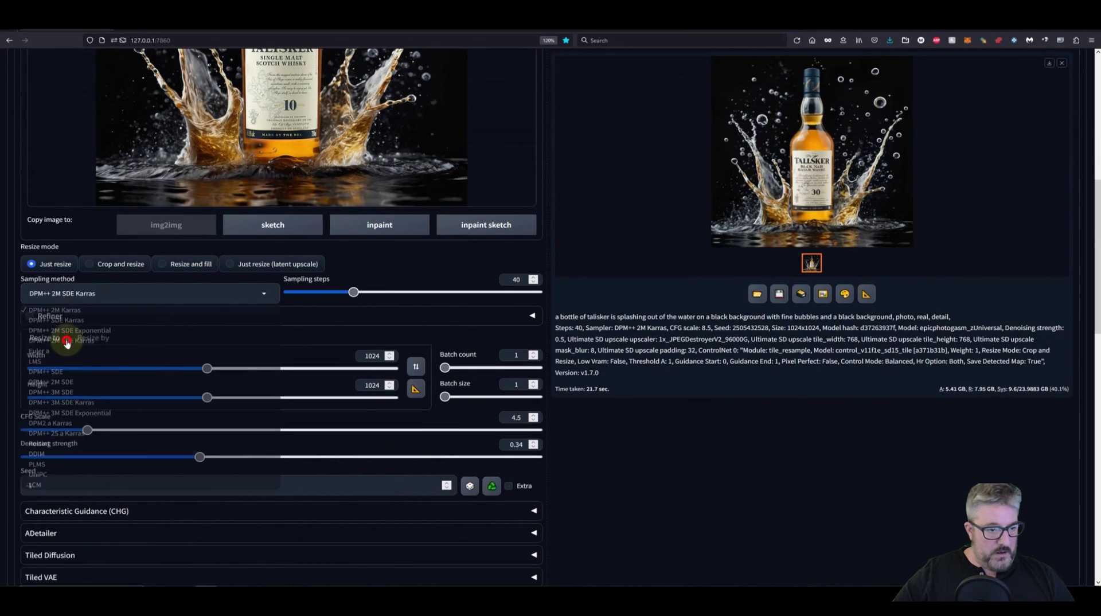
pyautogui.scroll(7, 445, 252)
pyautogui.click(988, 130)
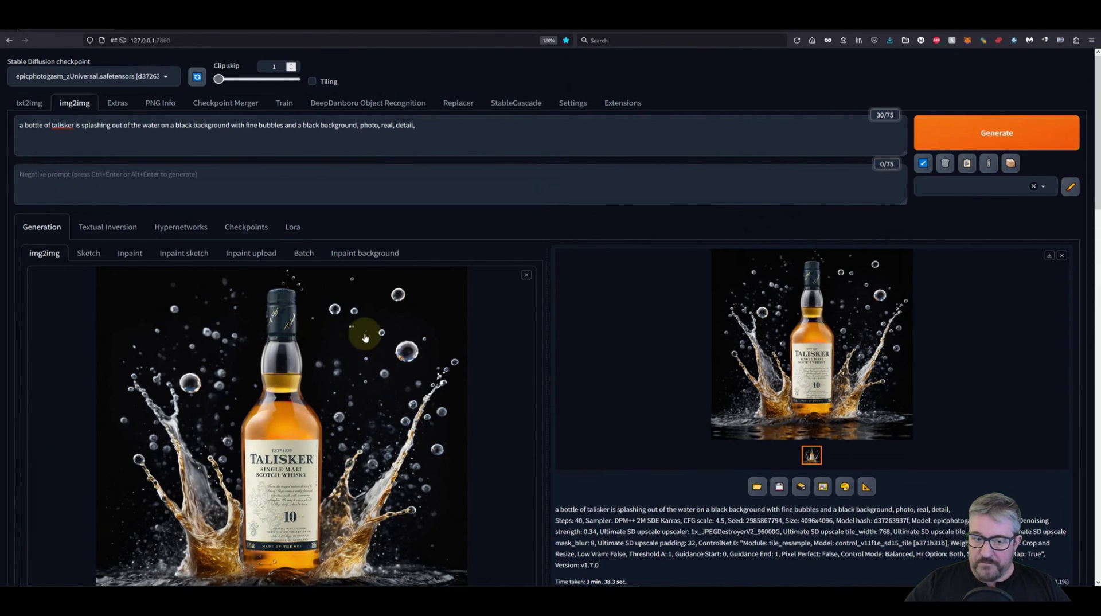
# Step: Switch to the upscaled image in Photoshop and check its pixel dimensions without resizing it
pyautogui.scroll(-5, 870, 338)
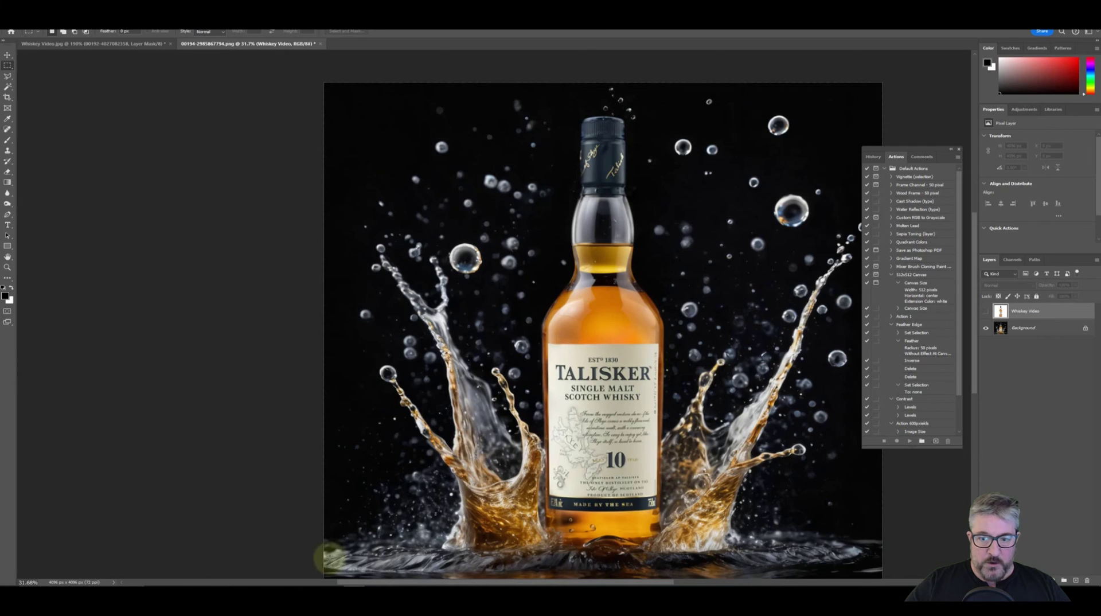
pyautogui.click(44, 20)
pyautogui.click(57, 79)
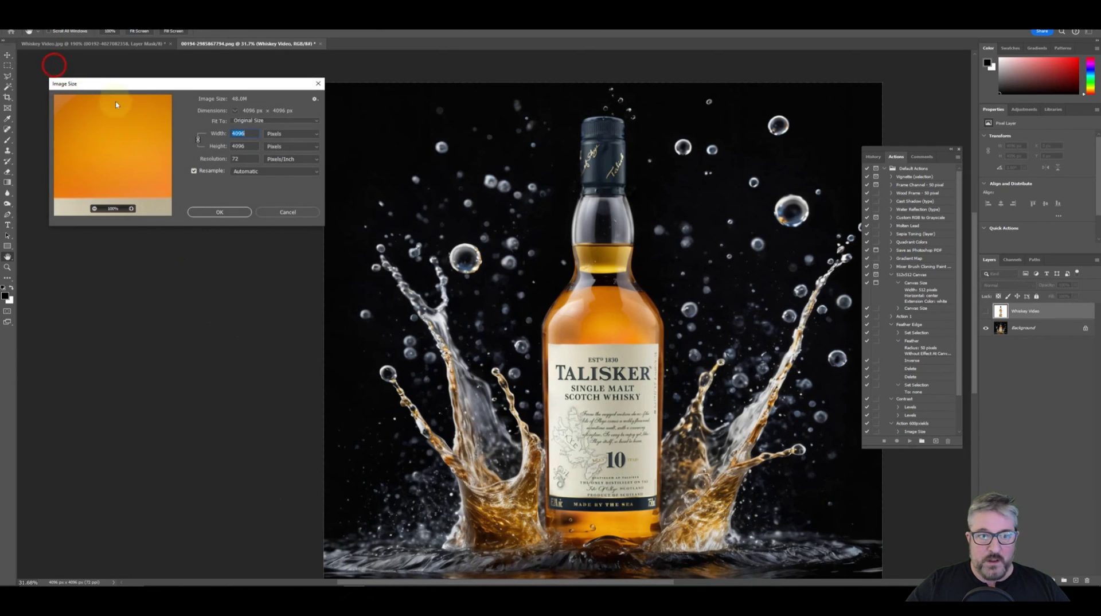
pyautogui.click(294, 207)
# Step: Compare the upscaled upper label lettering with the original bottle by toggling the Whiskey Video layer's visibility
pyautogui.scroll(9, 295, 206)
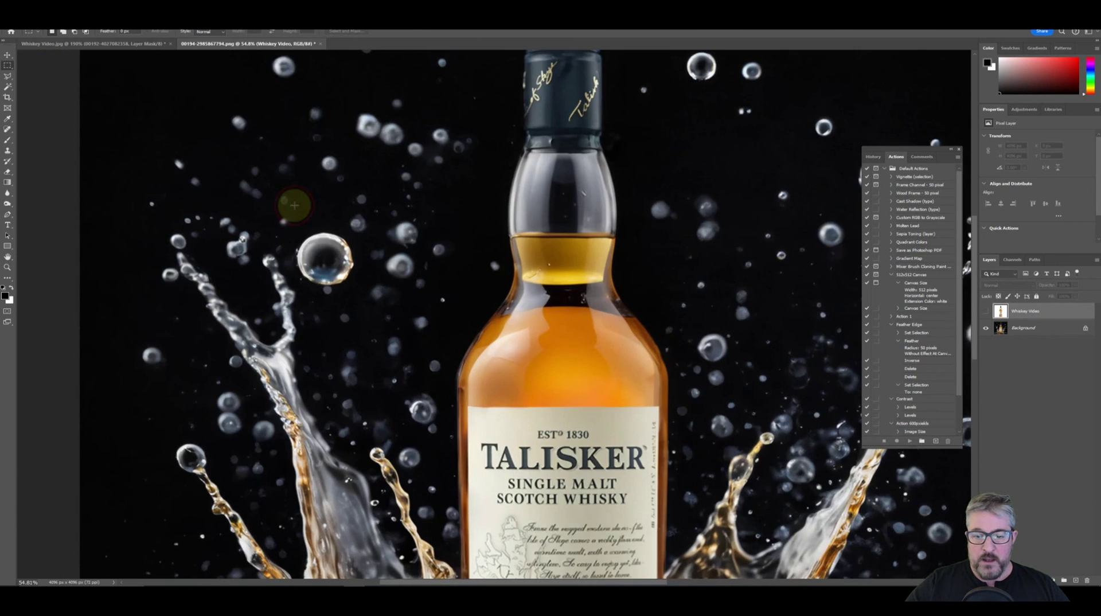
pyautogui.scroll(-6, 294, 205)
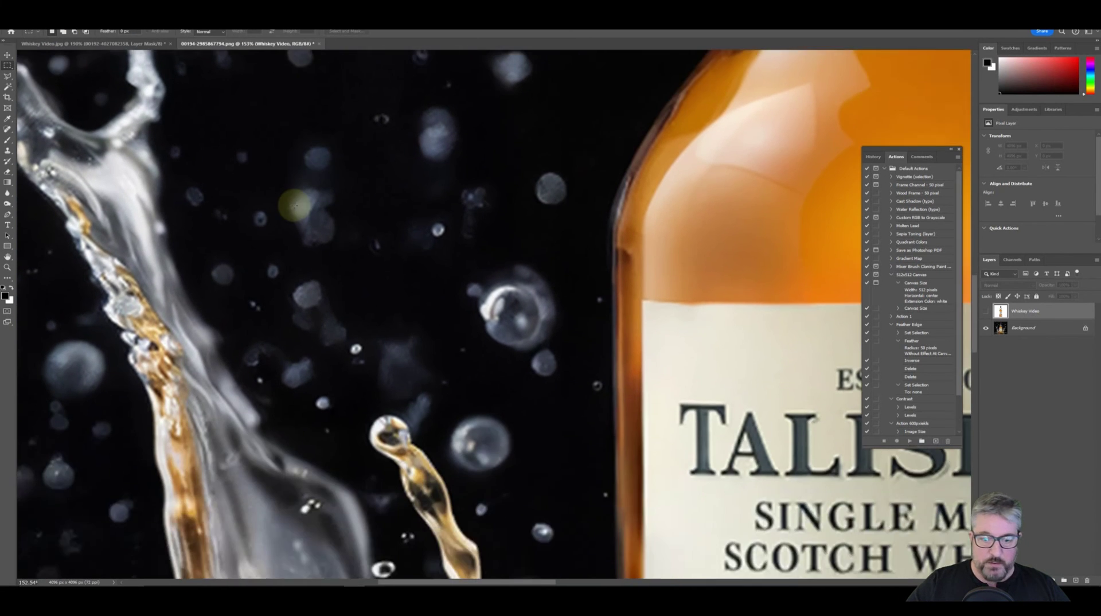
pyautogui.scroll(4, 321, 210)
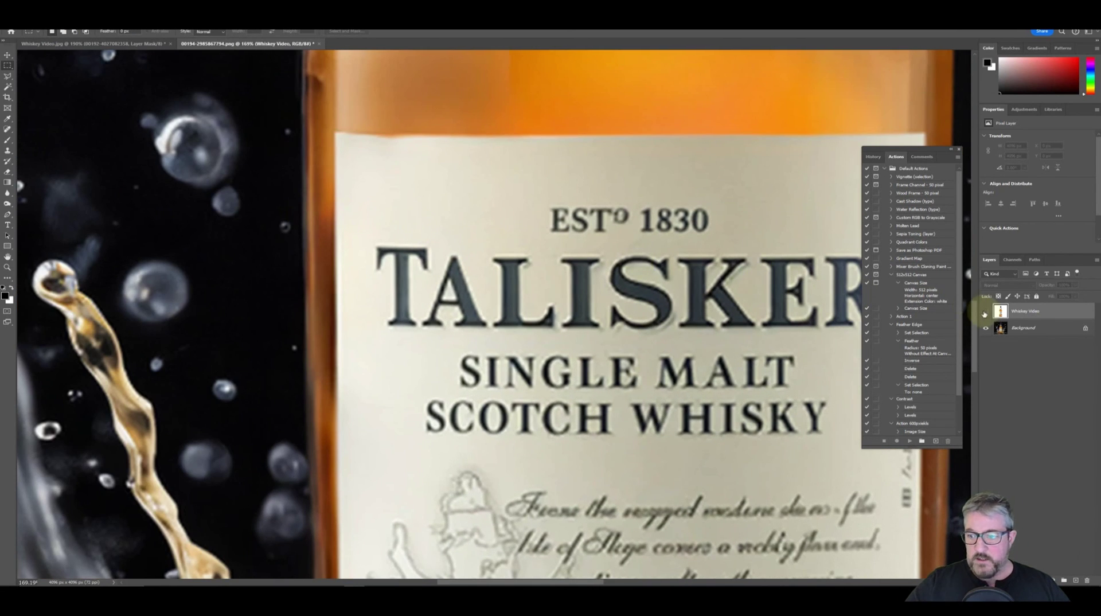
pyautogui.click(985, 310)
pyautogui.click(984, 311)
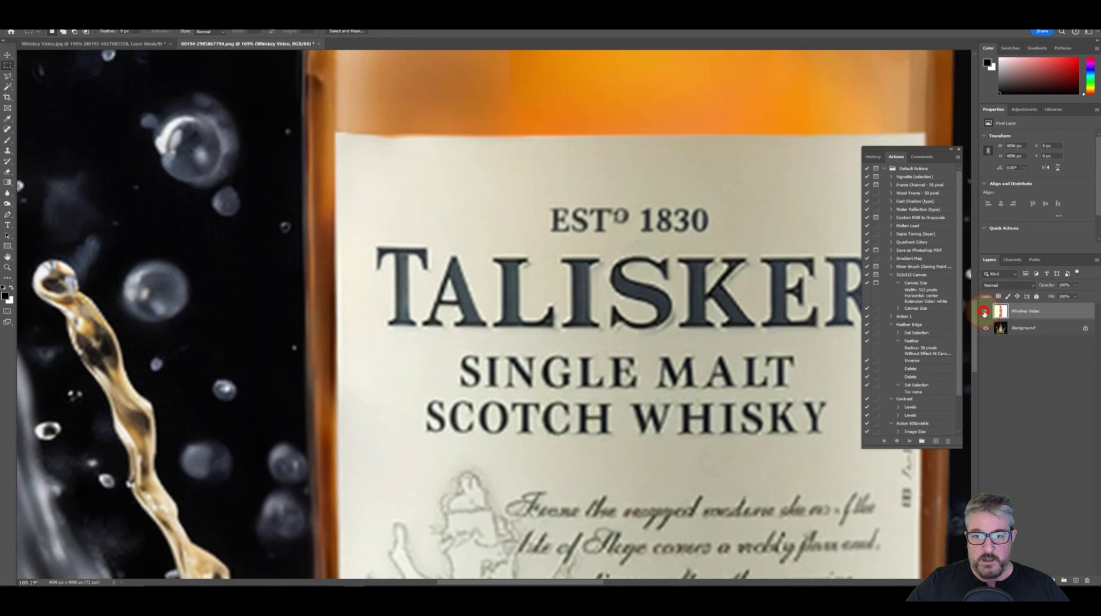
pyautogui.click(986, 311)
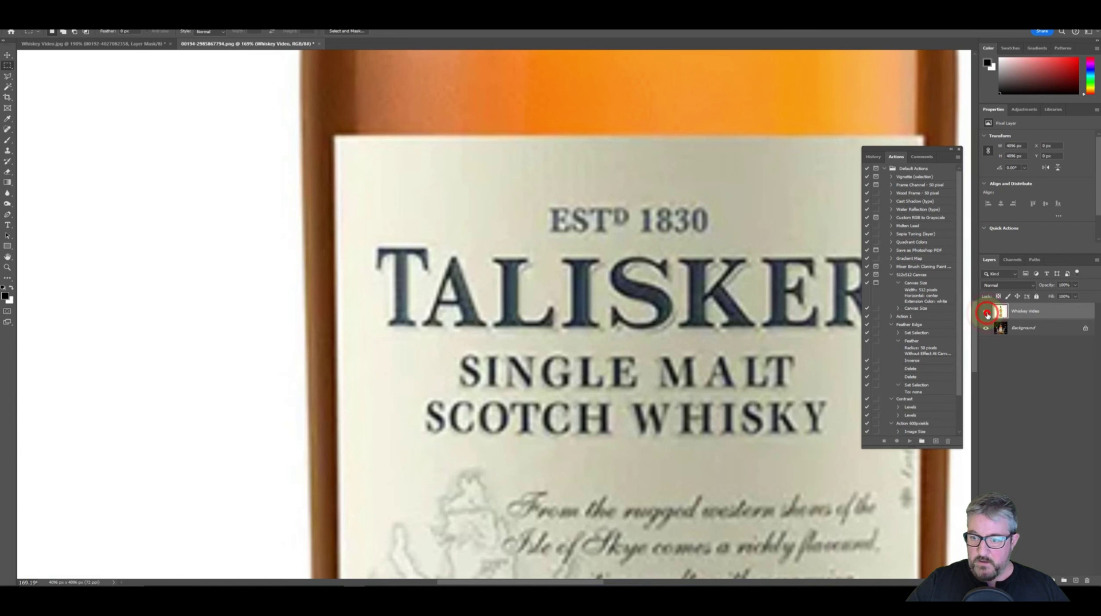
# Step: Compare the small script and lower label text with the original by hiding and showing the Whiskey Video layer
pyautogui.scroll(-10, 986, 313)
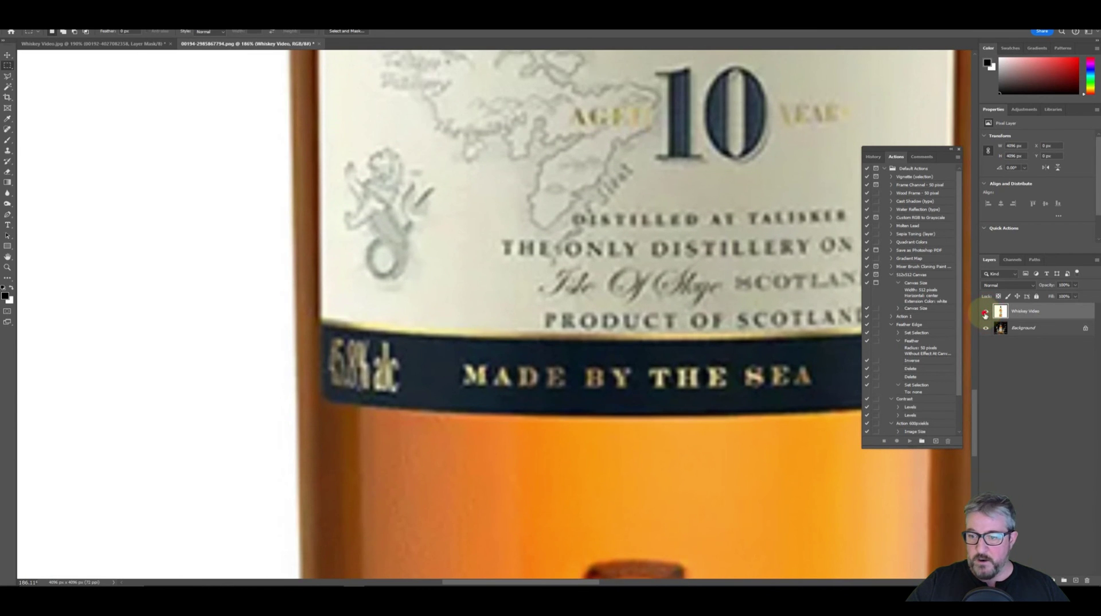
pyautogui.click(985, 313)
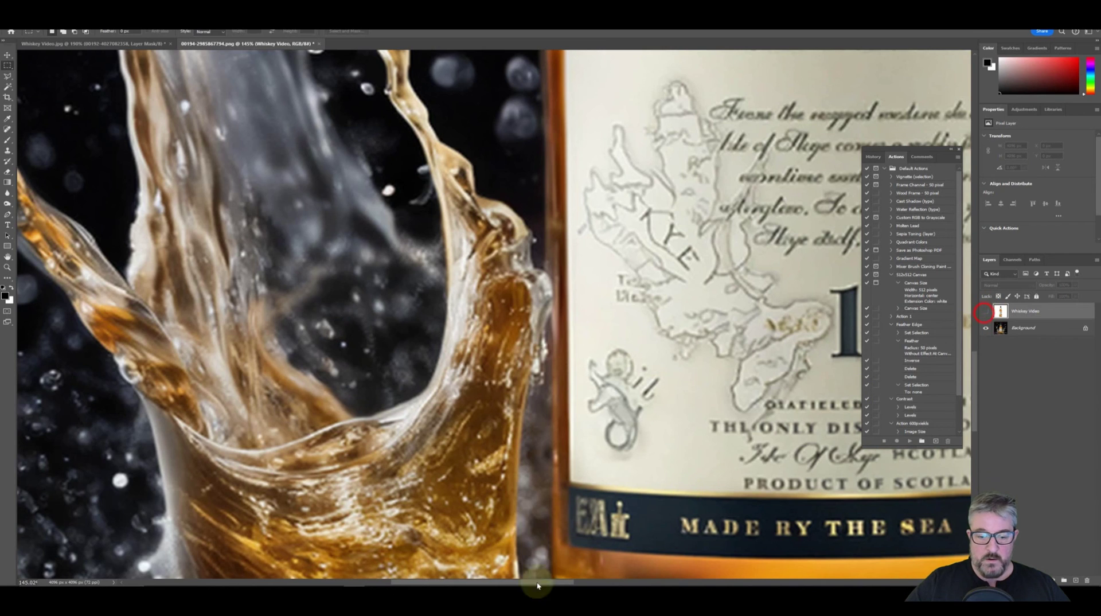
pyautogui.moveTo(510, 583); pyautogui.dragTo(575, 597)
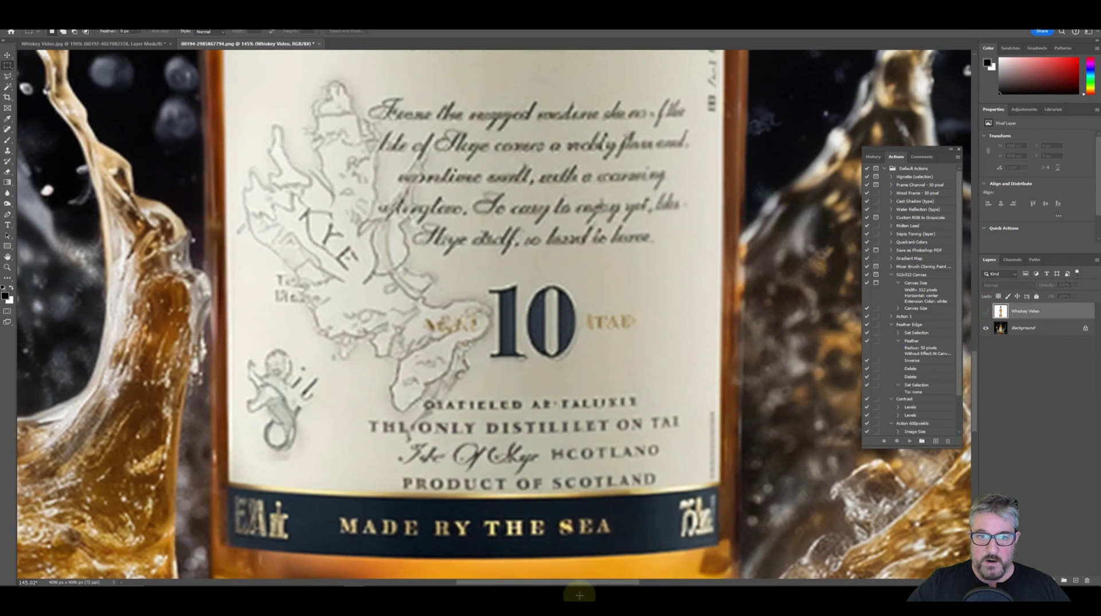
pyautogui.scroll(3, 579, 595)
pyautogui.click(984, 311)
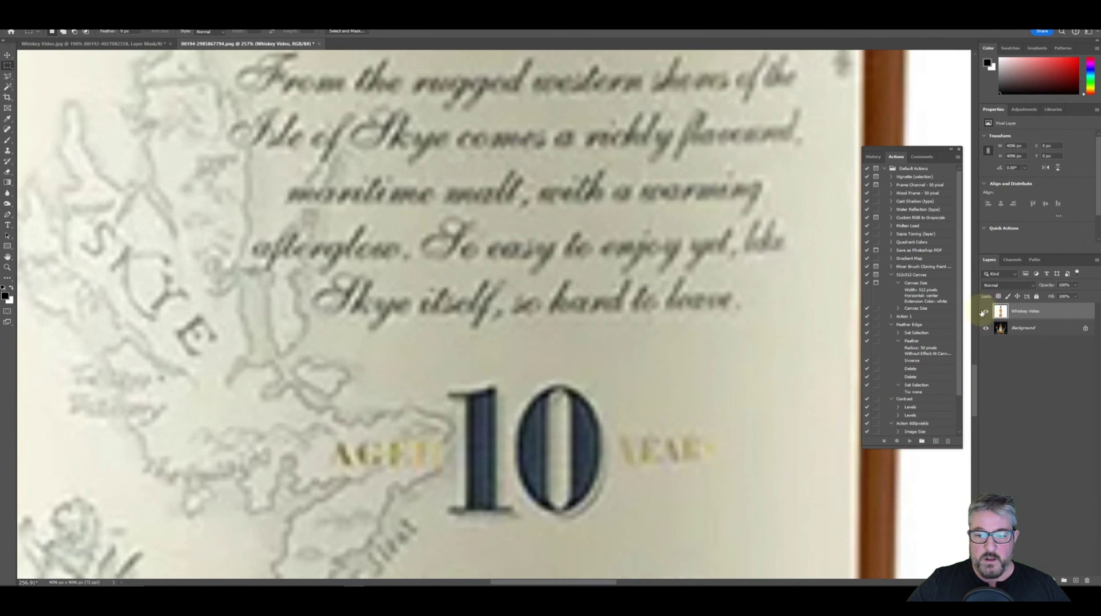
pyautogui.click(984, 311)
pyautogui.scroll(-4, 952, 306)
pyautogui.scroll(3, 686, 273)
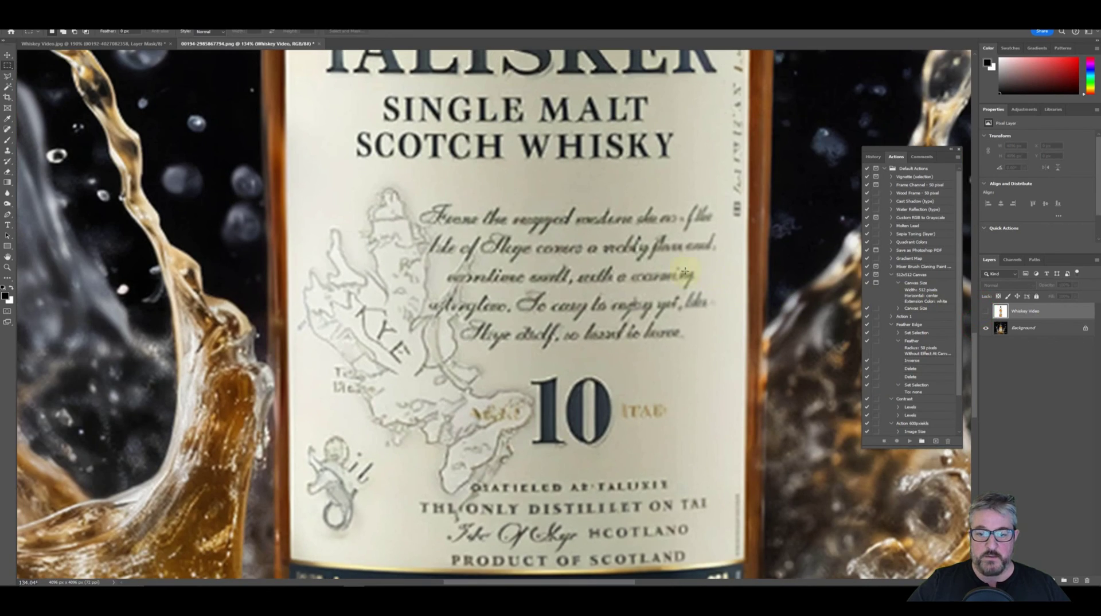
# Step: Examine the upscaled bottle's shoulders, glass neck and cap lettering, along with the surrounding droplets, at several magnifications
pyautogui.scroll(10, 648, 265)
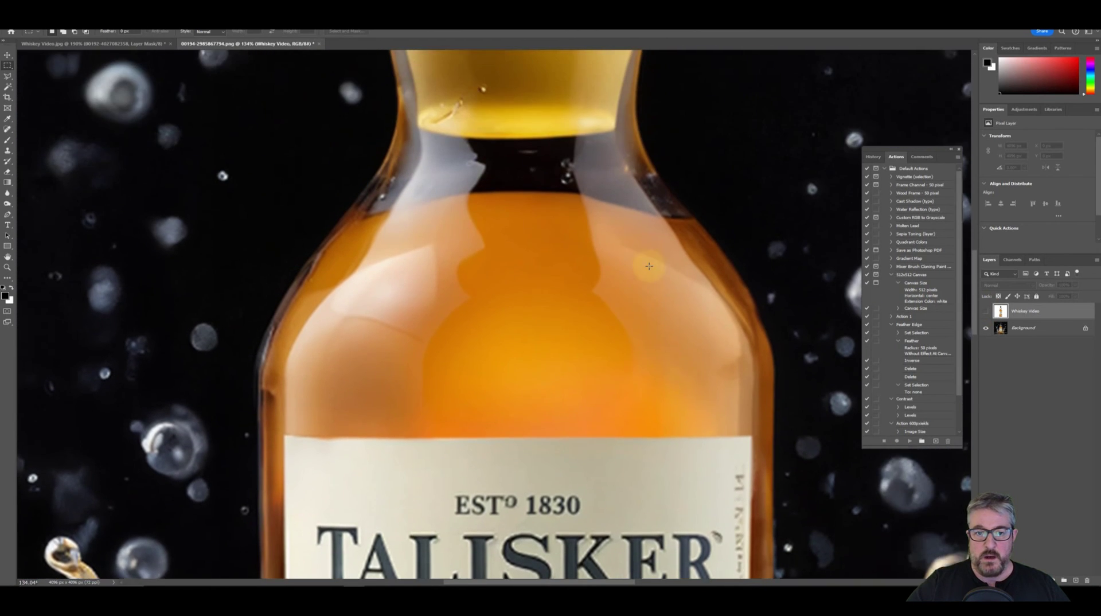
pyautogui.scroll(3, 650, 265)
pyautogui.scroll(-4, 652, 264)
pyautogui.scroll(2, 655, 262)
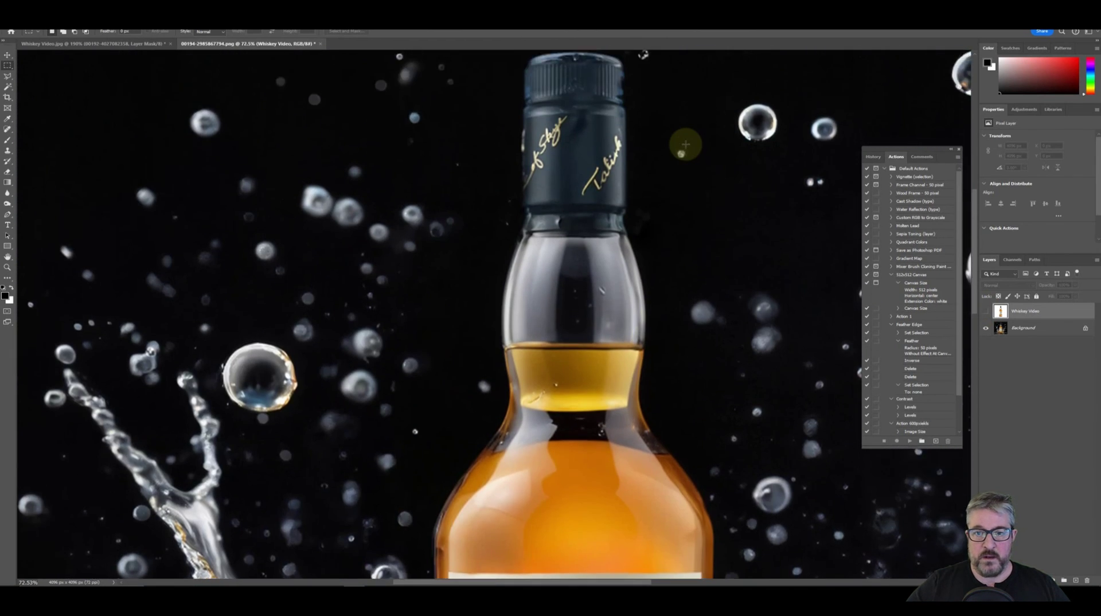
pyautogui.scroll(2, 685, 144)
pyautogui.scroll(1, 686, 144)
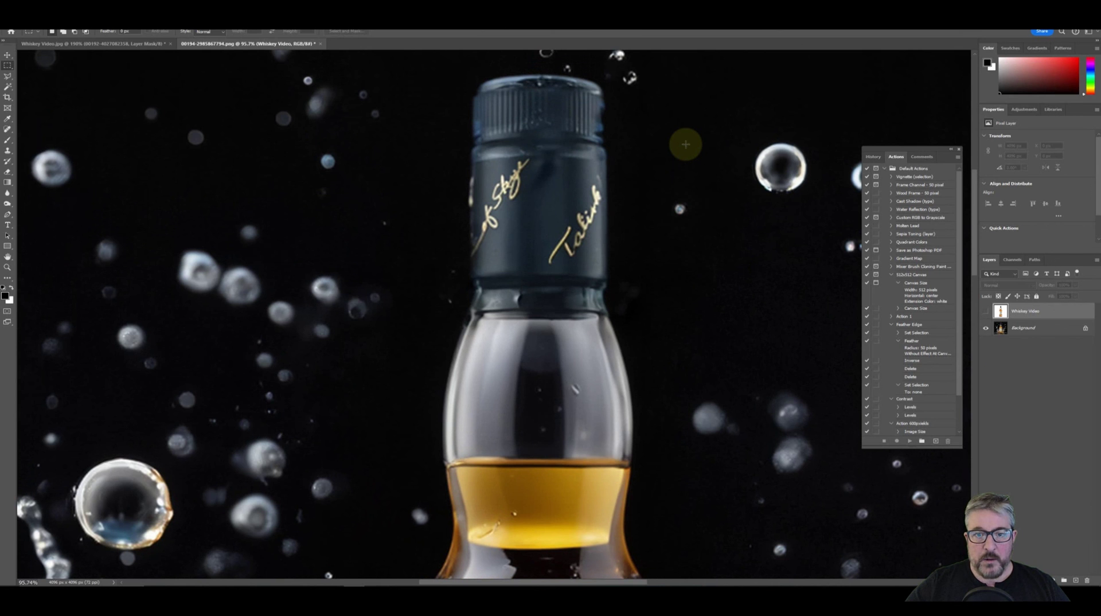
pyautogui.scroll(-3, 686, 144)
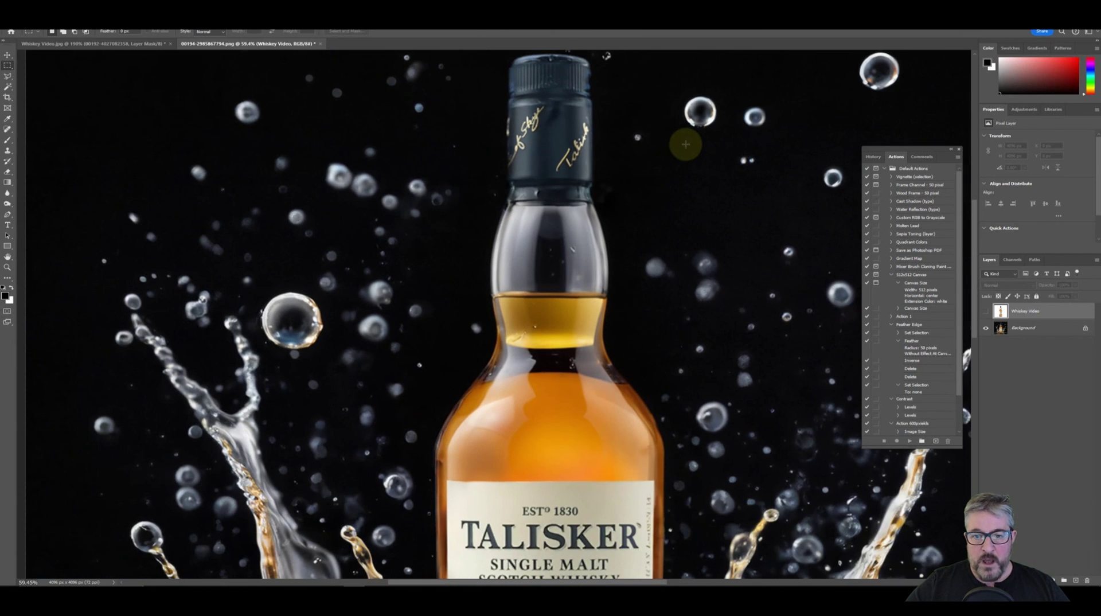
pyautogui.scroll(-3, 685, 144)
pyautogui.scroll(6, 685, 144)
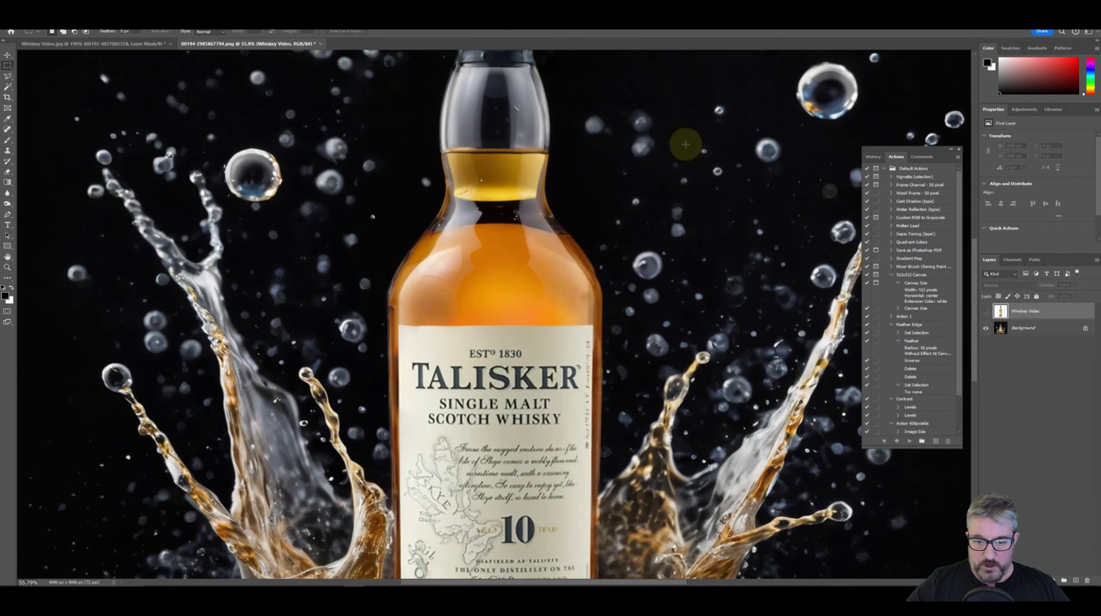
# Step: Compare the upscaled bottle shoulders and Talisker title with the original photo by showing and hiding the Whiskey Video layer
pyautogui.click(985, 312)
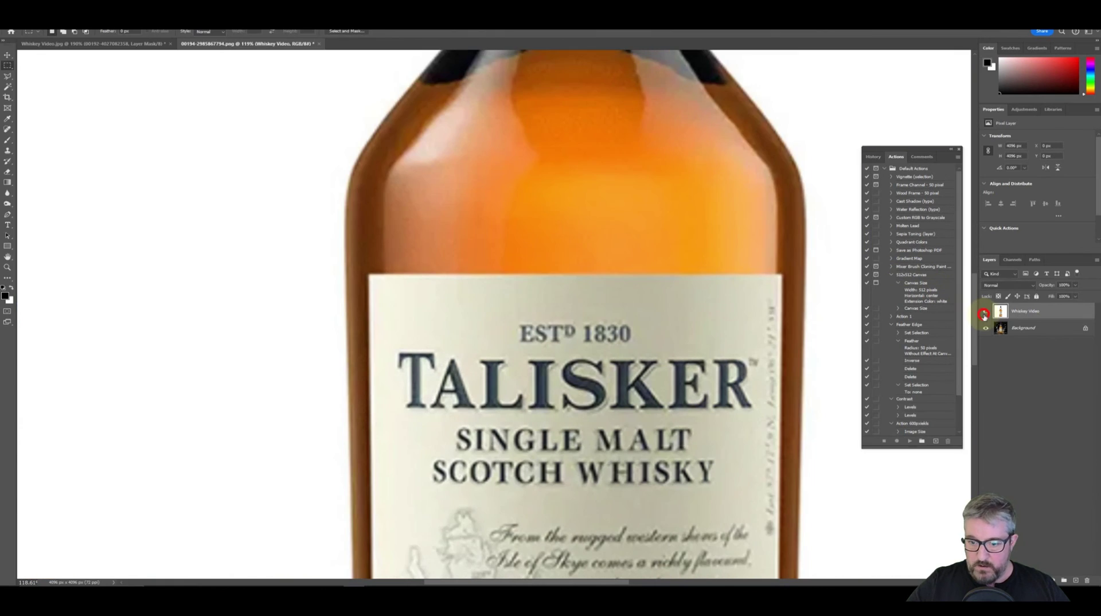
pyautogui.click(985, 314)
pyautogui.click(985, 314)
pyautogui.click(985, 314)
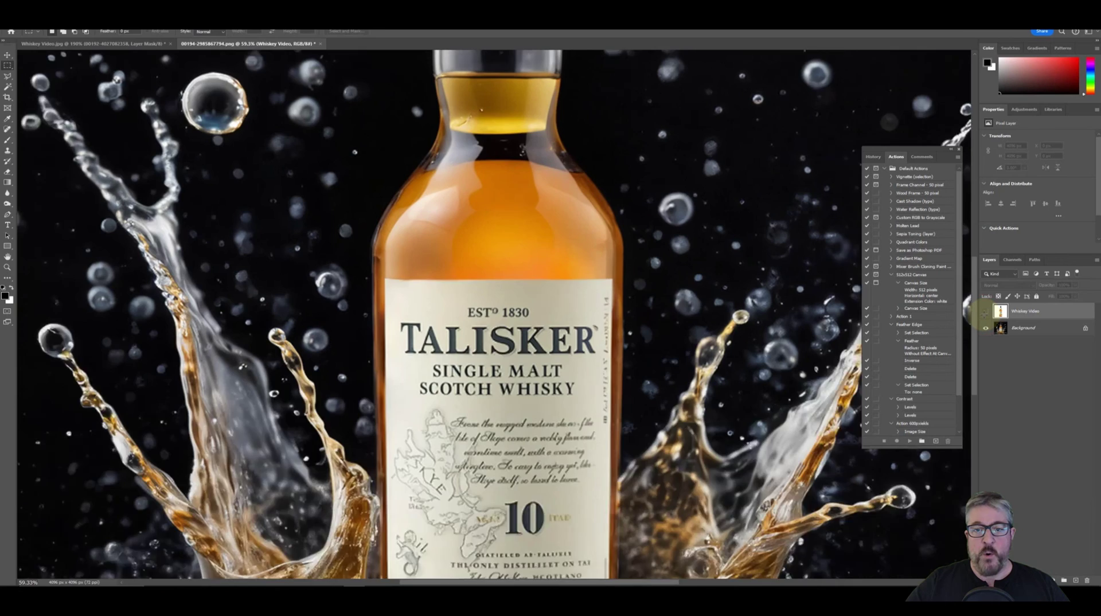
# Step: Compare the whole upscaled bottle with the original by toggling the Whiskey Video layer, leaving it hidden to review the full splash composition
pyautogui.scroll(1, 985, 314)
pyautogui.scroll(-3, 984, 314)
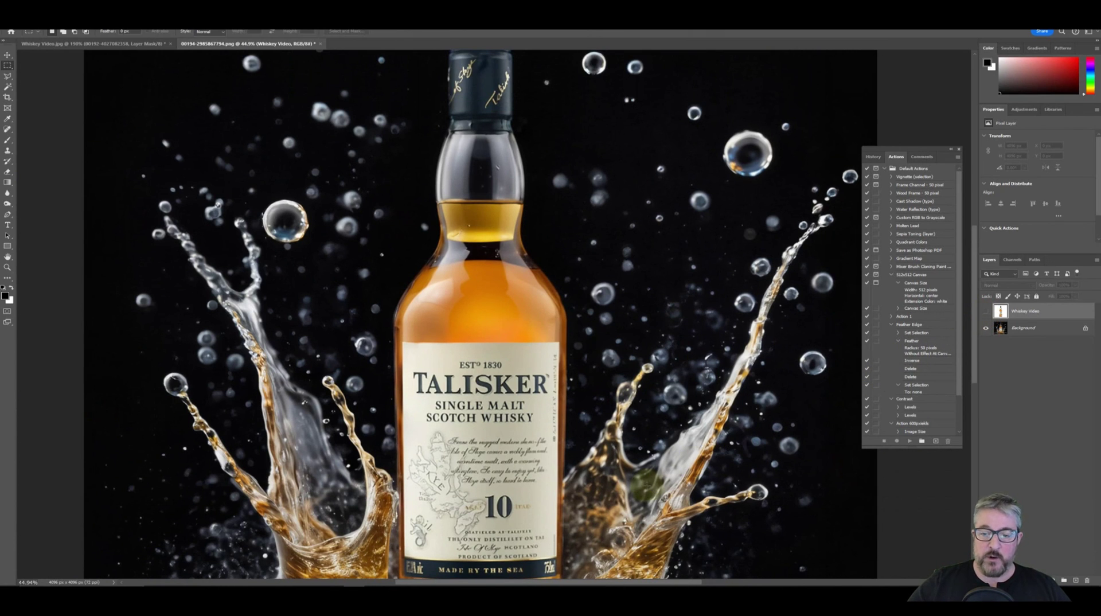
pyautogui.scroll(-2, 644, 485)
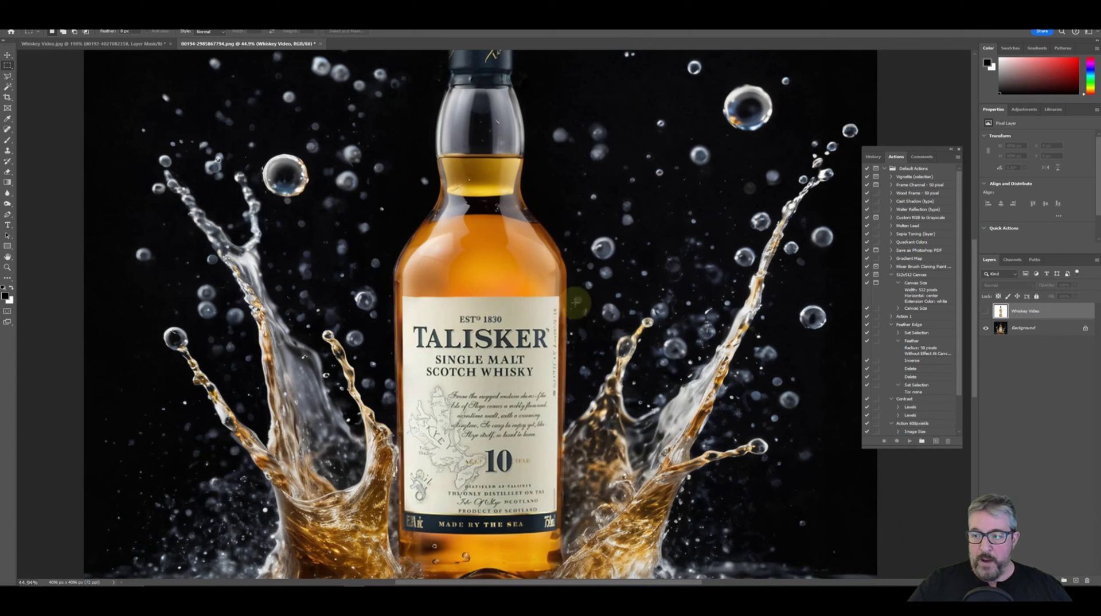
pyautogui.click(986, 311)
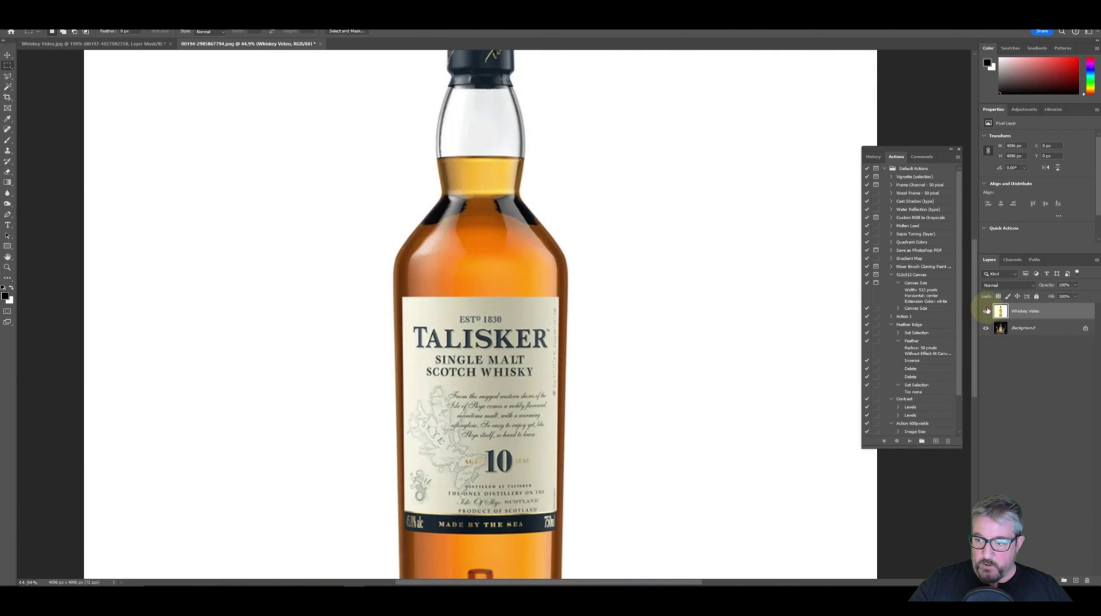
pyautogui.click(986, 310)
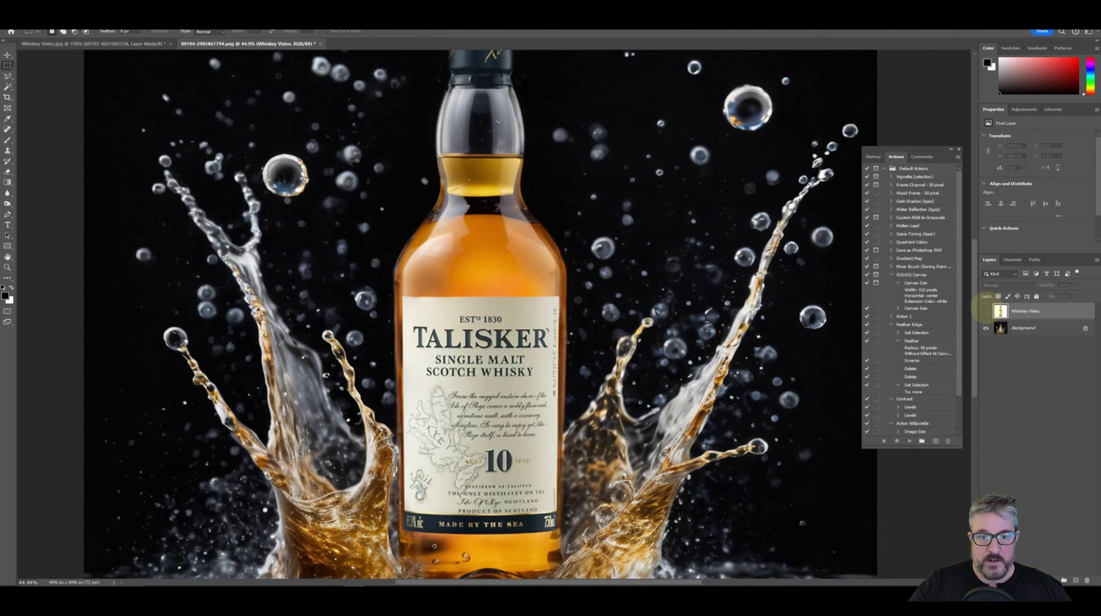
pyautogui.click(986, 311)
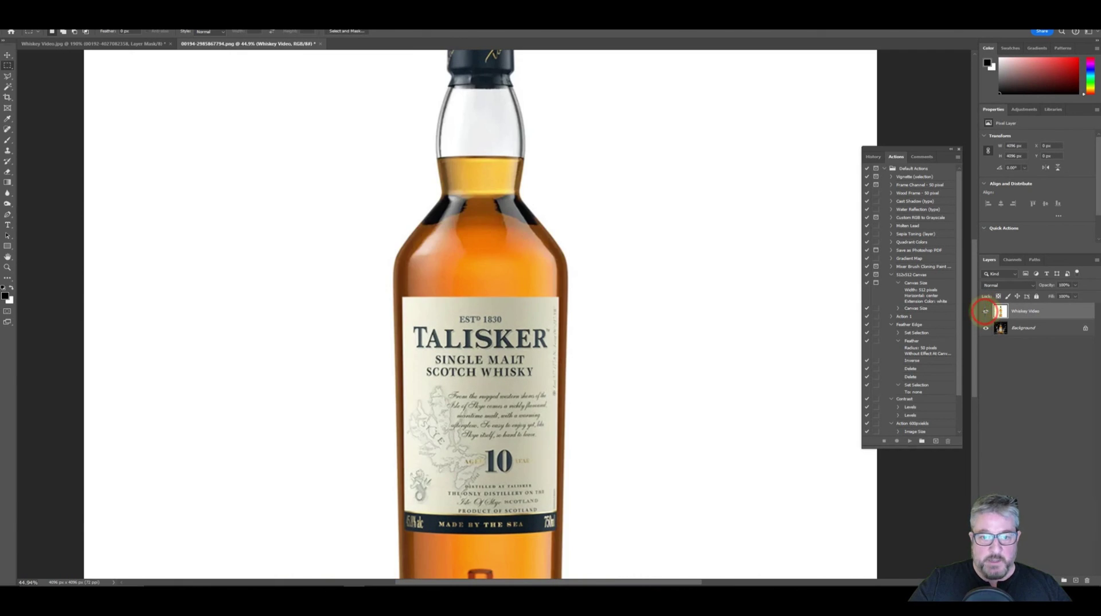
pyautogui.click(986, 311)
pyautogui.scroll(-5, 676, 212)
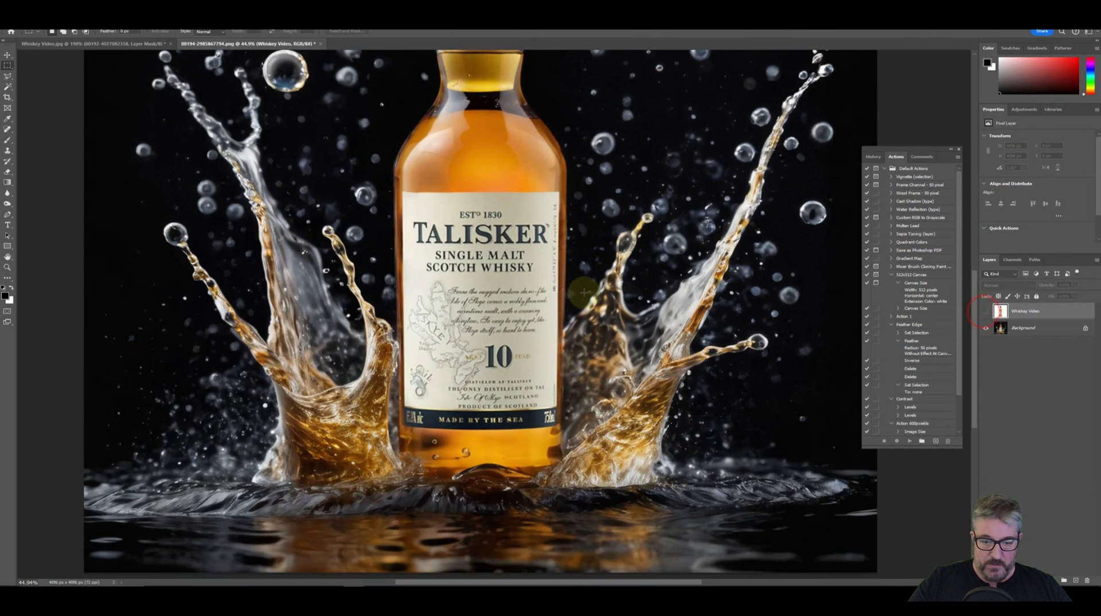
pyautogui.scroll(2, 677, 211)
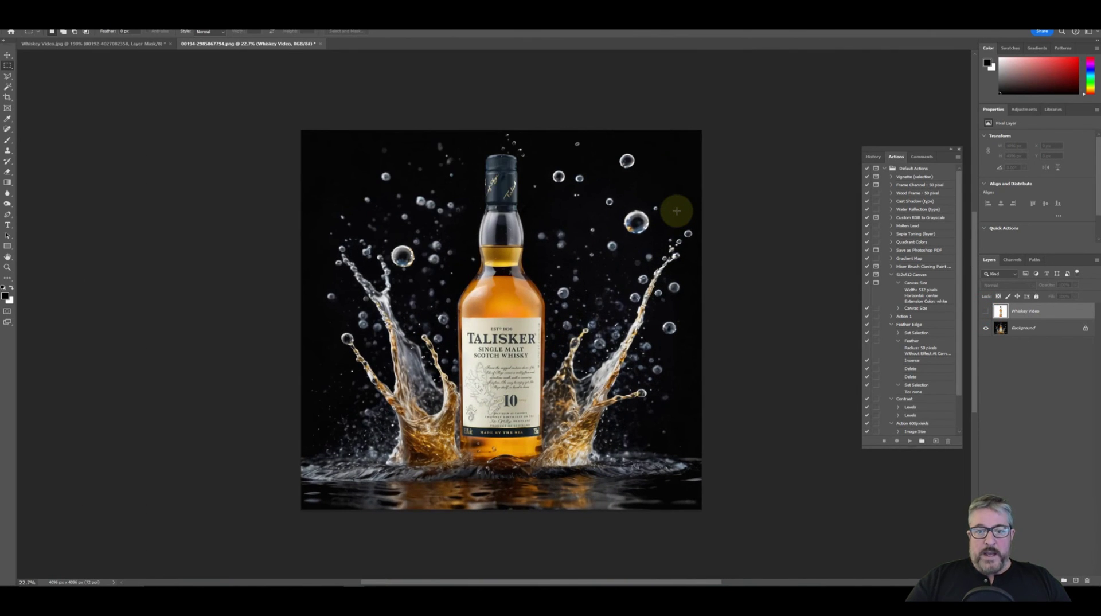